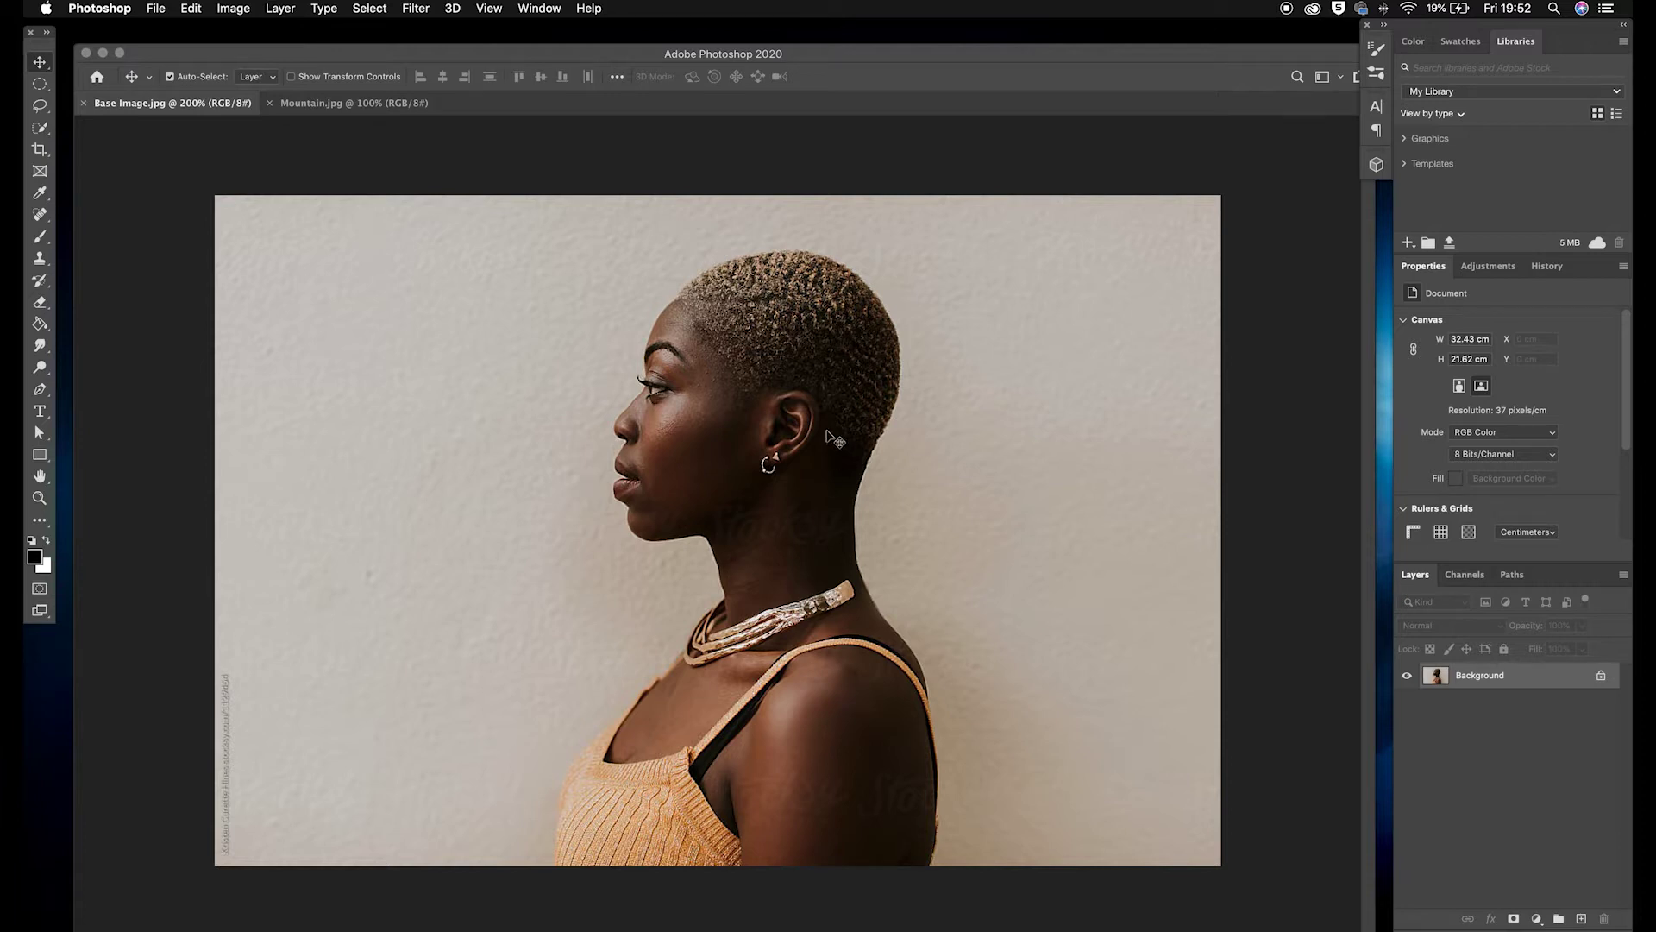
Select the woman's head, neck, shoulders and top in Base Image.jpg with the Quick Selection tool
left_click(345, 104)
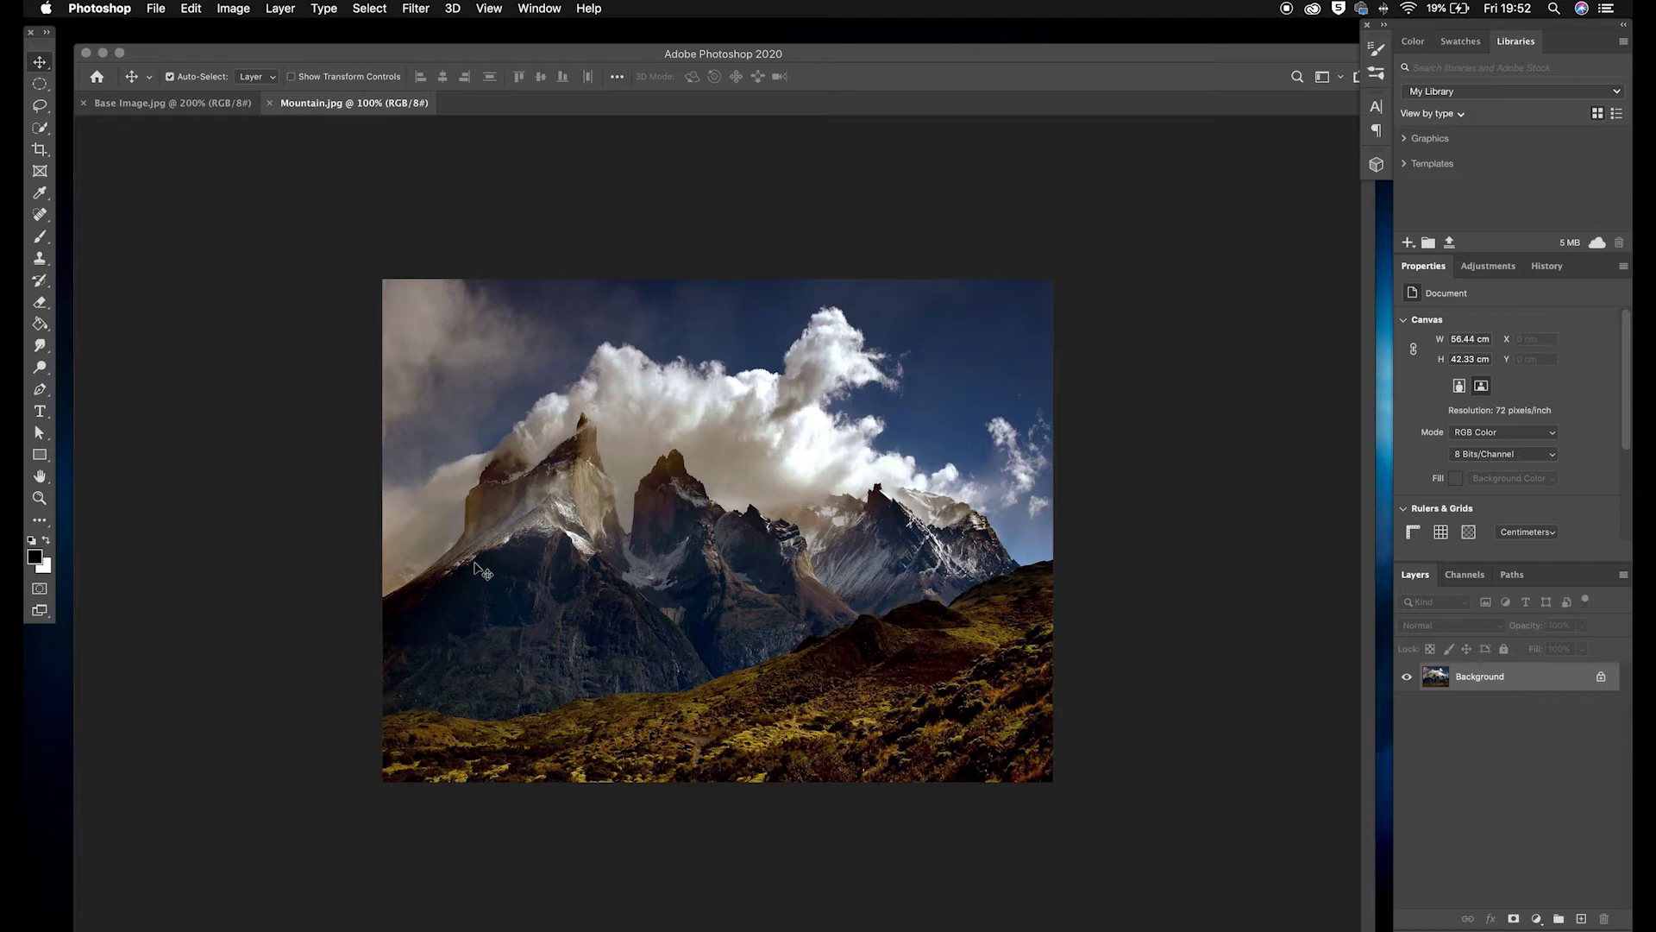
left_click(162, 103)
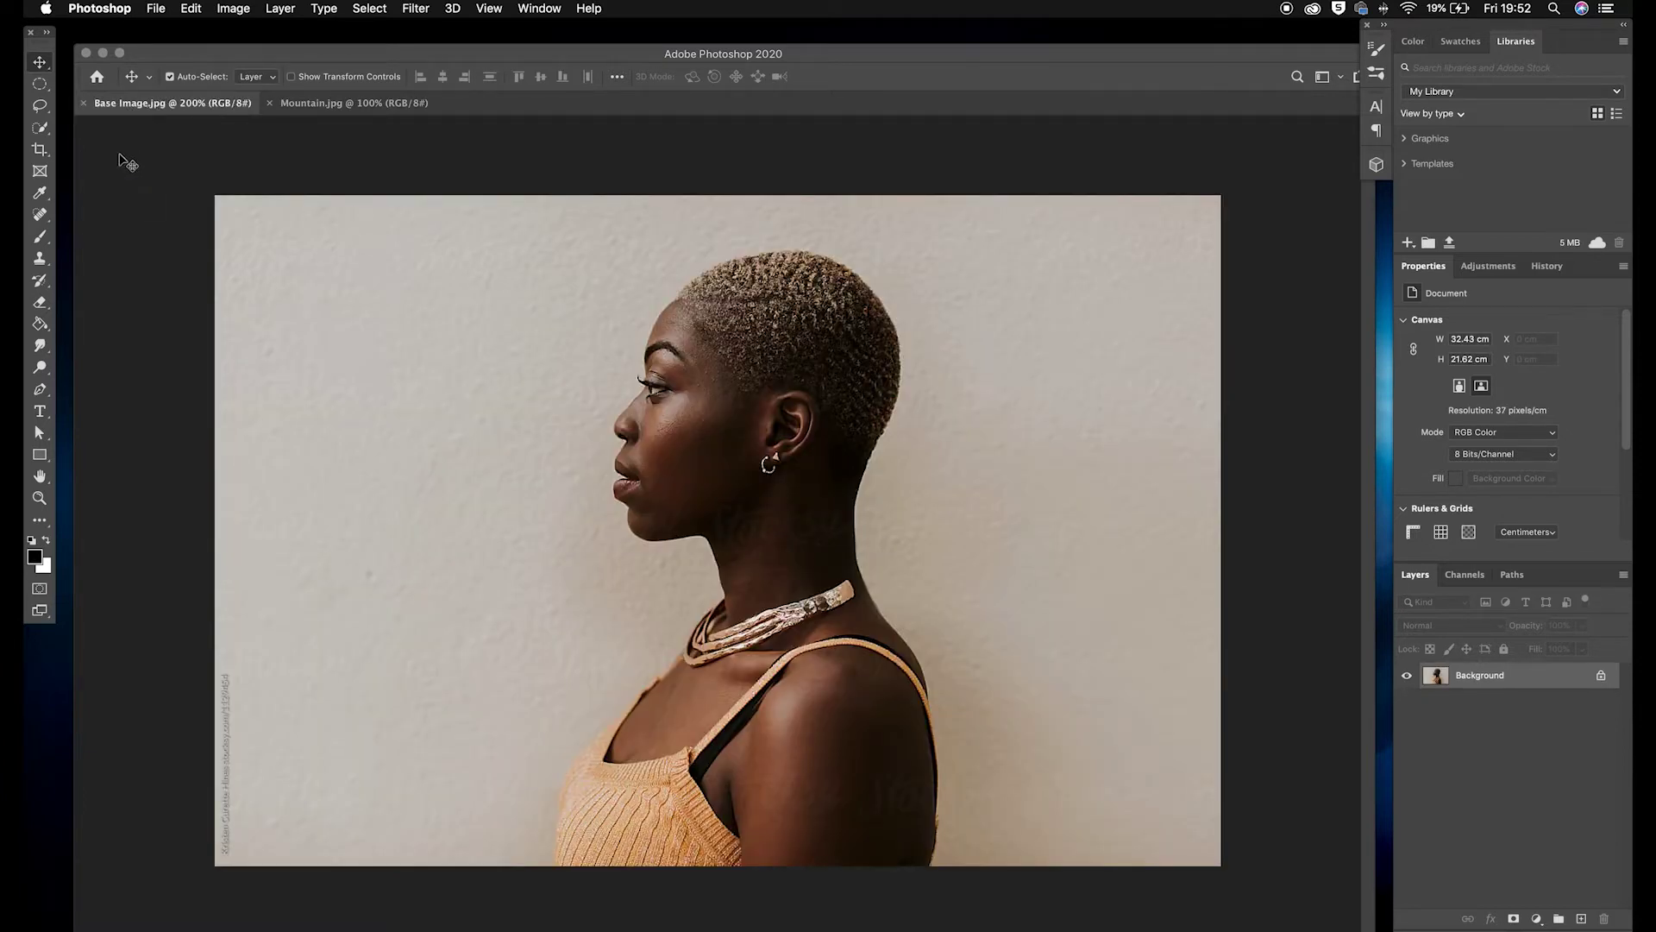
left_click(39, 131)
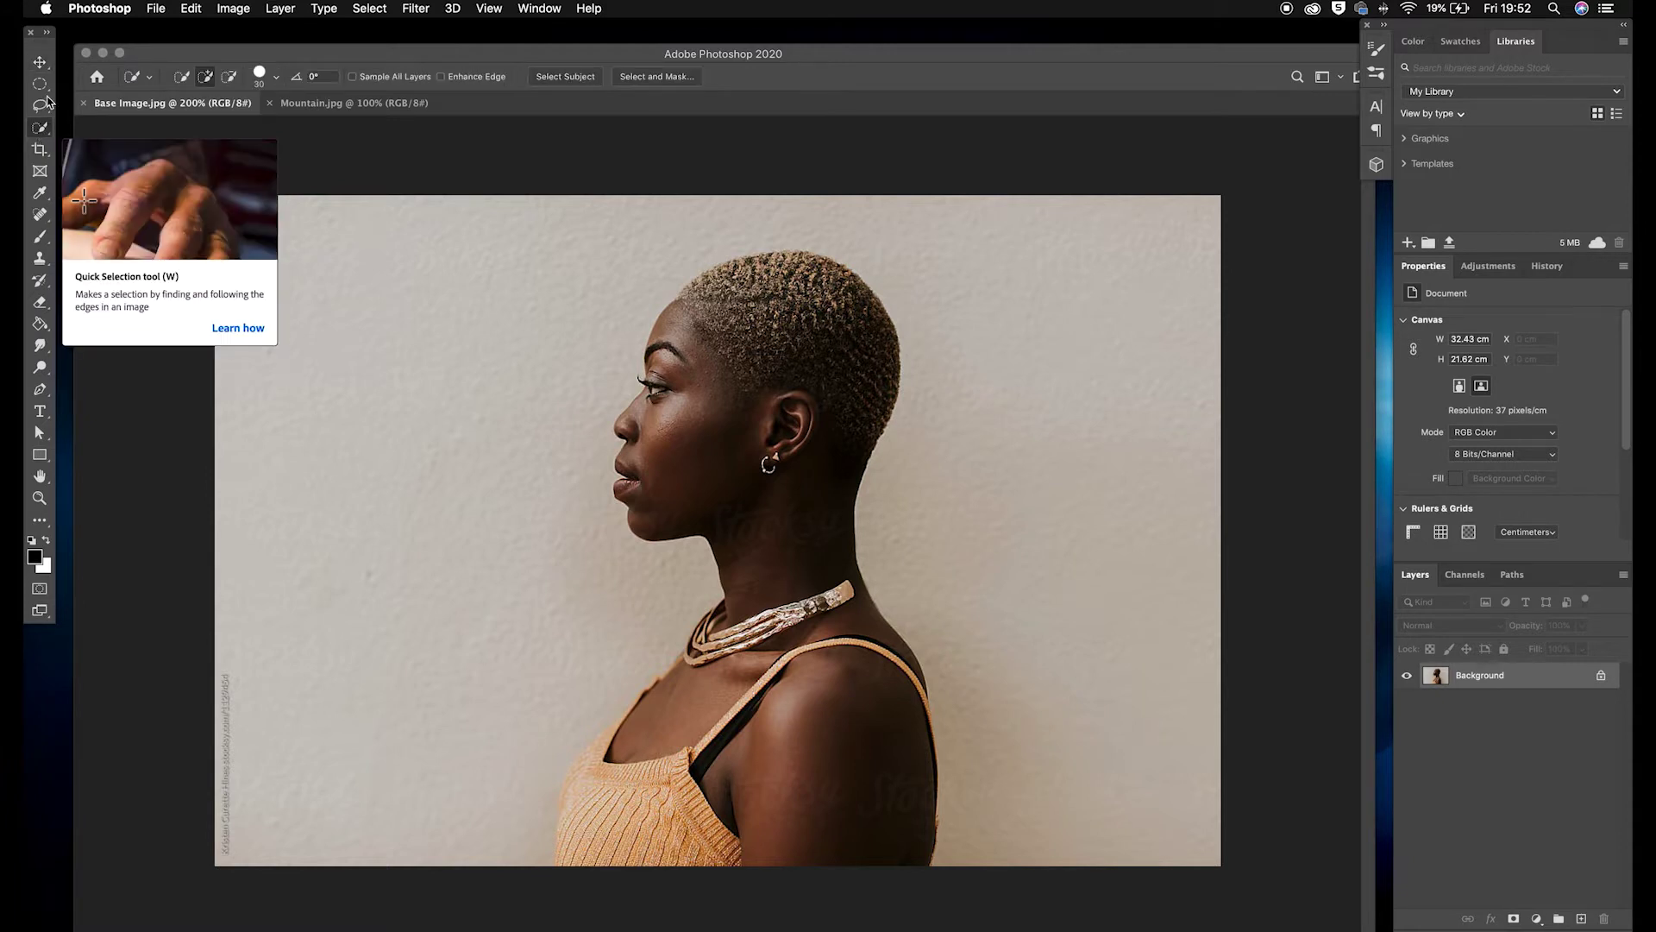
right_click(47, 127)
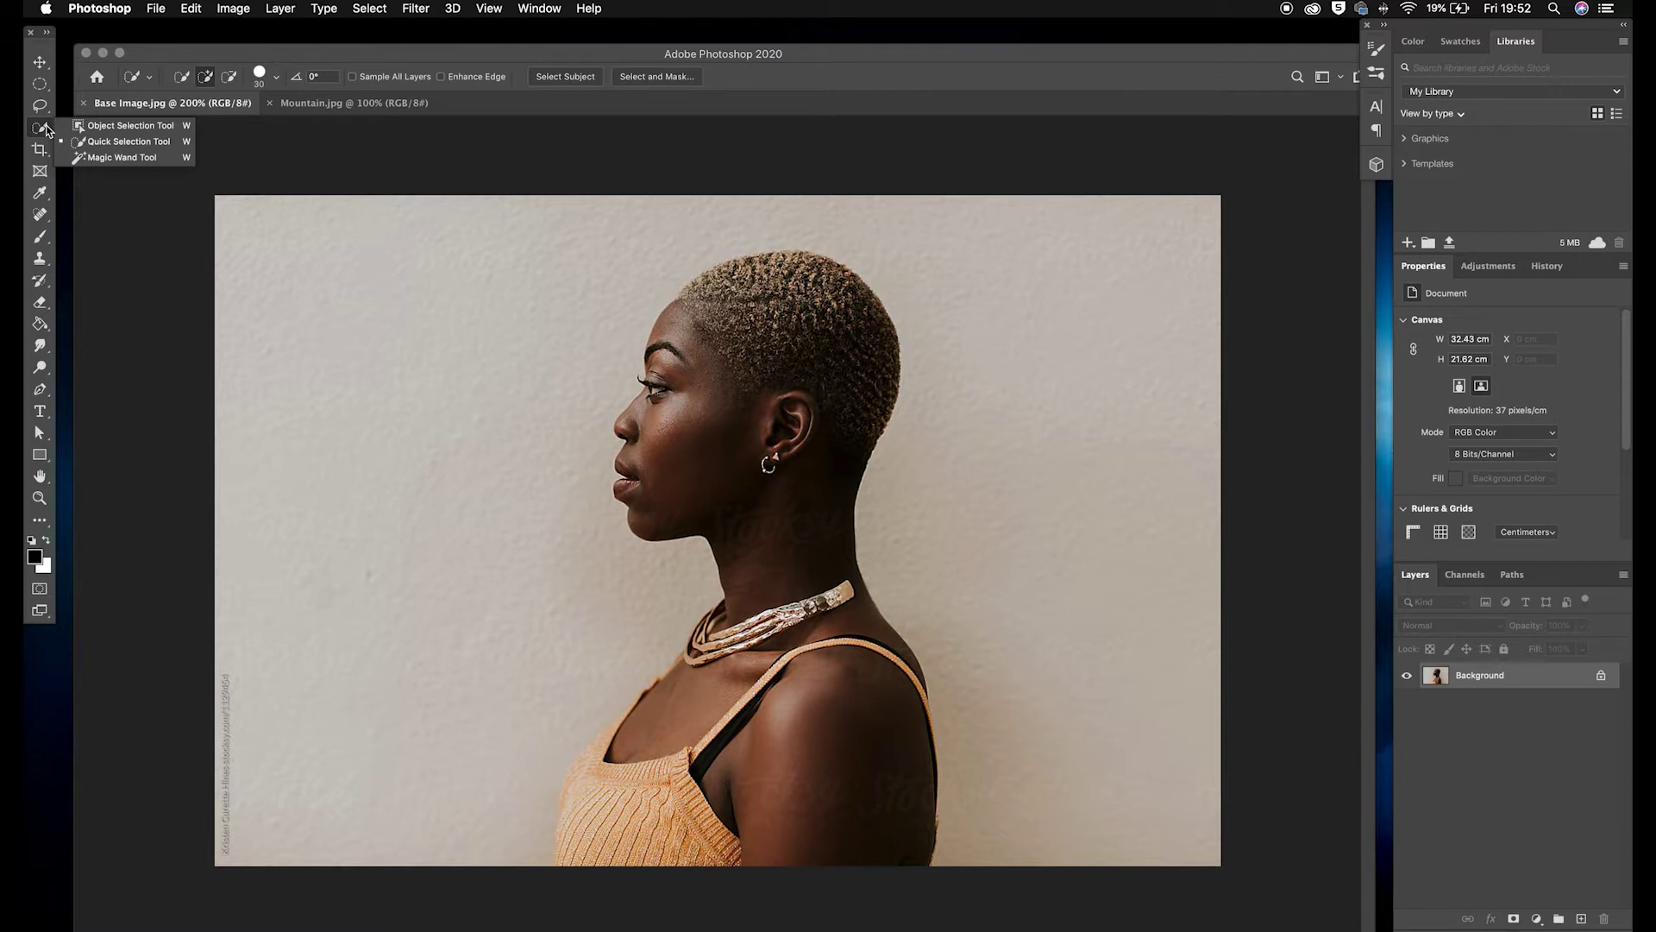
left_click(129, 144)
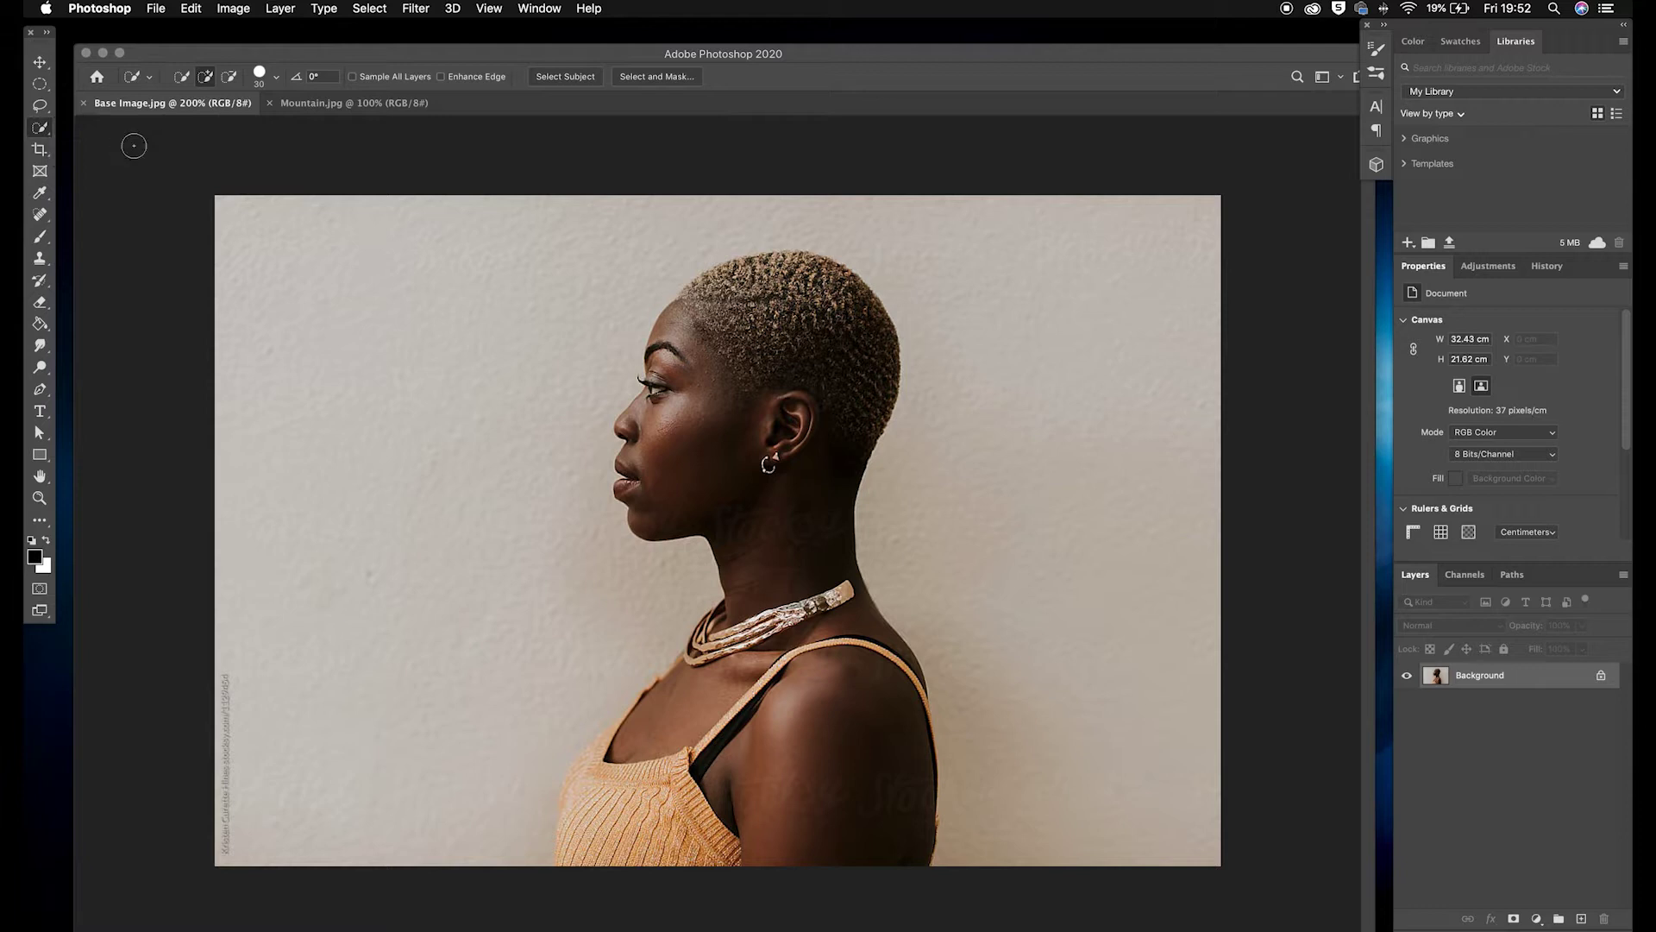
mouse_move(690, 339)
left_mouse_down()
mouse_move(703, 311)
mouse_move(793, 302)
mouse_move(836, 354)
mouse_move(807, 521)
mouse_move(872, 600)
mouse_move(882, 757)
mouse_move(817, 824)
mouse_move(720, 818)
mouse_move(590, 852)
mouse_move(750, 690)
mouse_move(738, 713)
left_mouse_up()
mouse_move(570, 839)
left_mouse_down()
mouse_move(580, 776)
mouse_move(613, 729)
left_mouse_up()
Subtract the stray wall areas along the front of the woman's top and chest from the selection
key("alt")
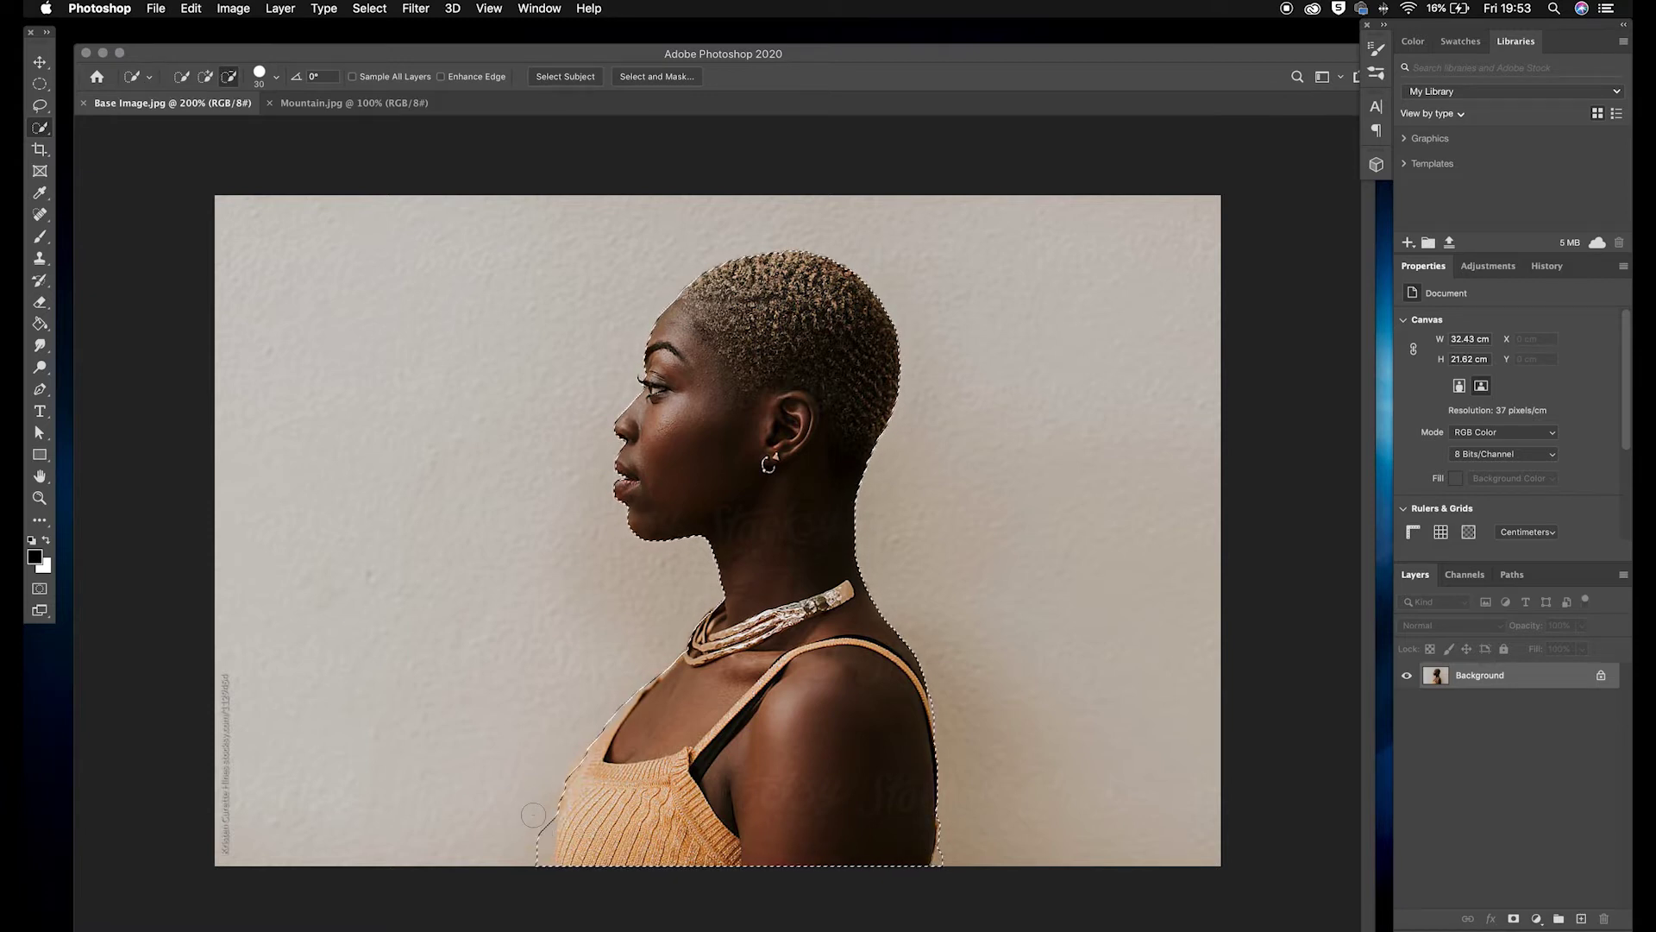
key("alt")
key("alt")
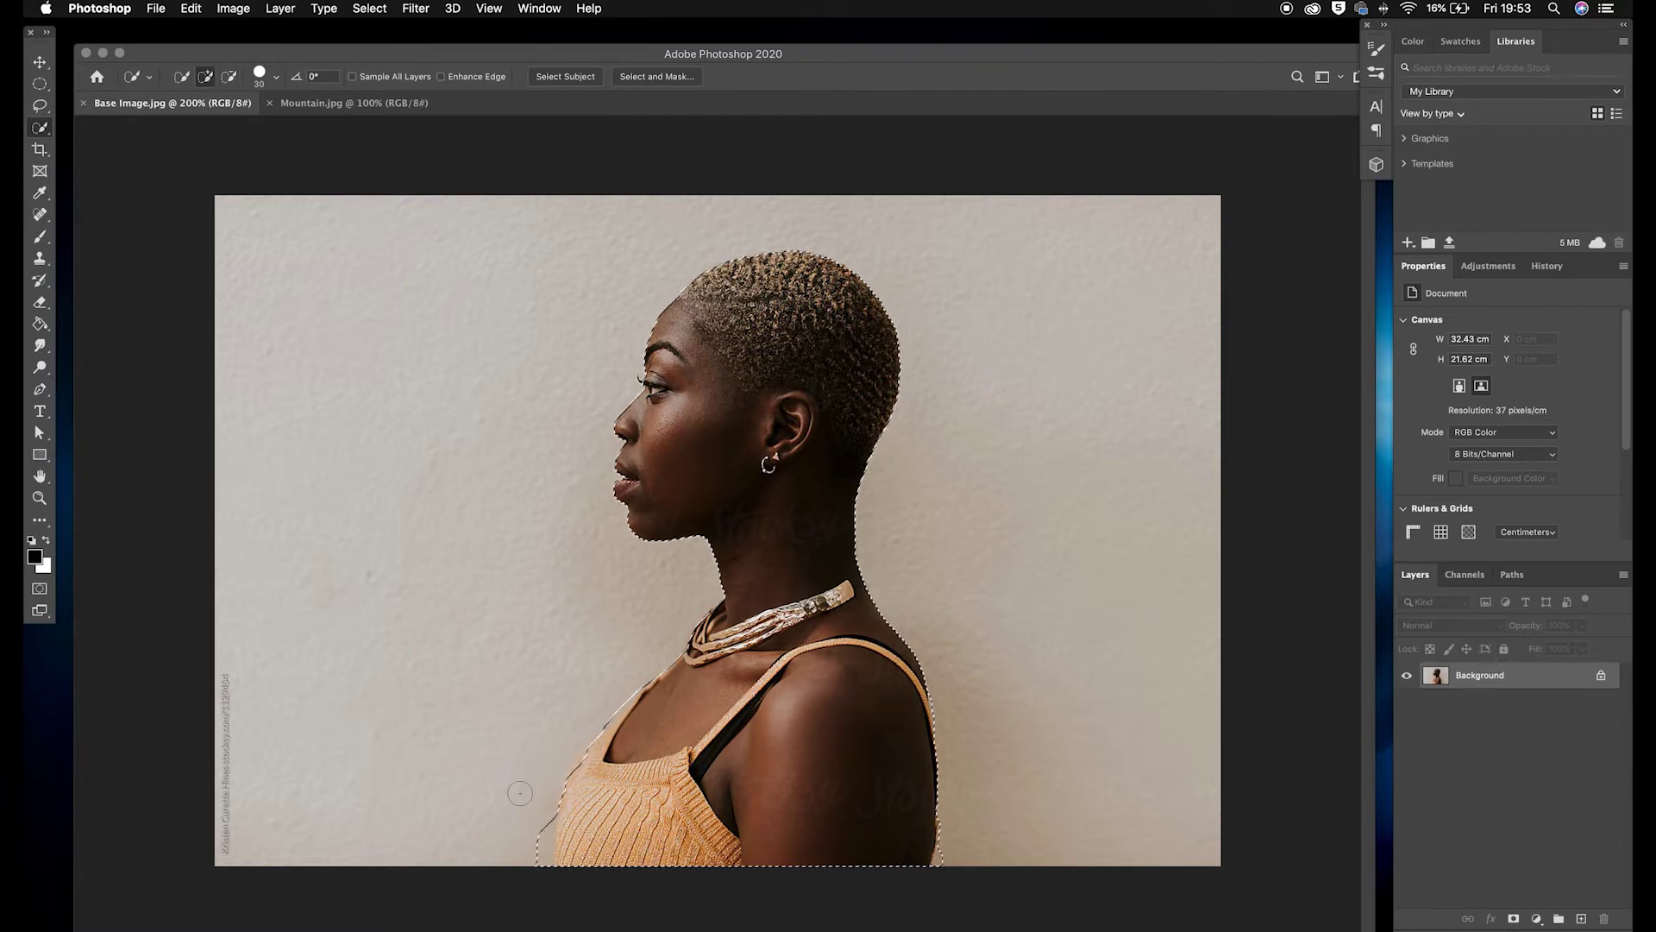
key("alt")
key("alt")
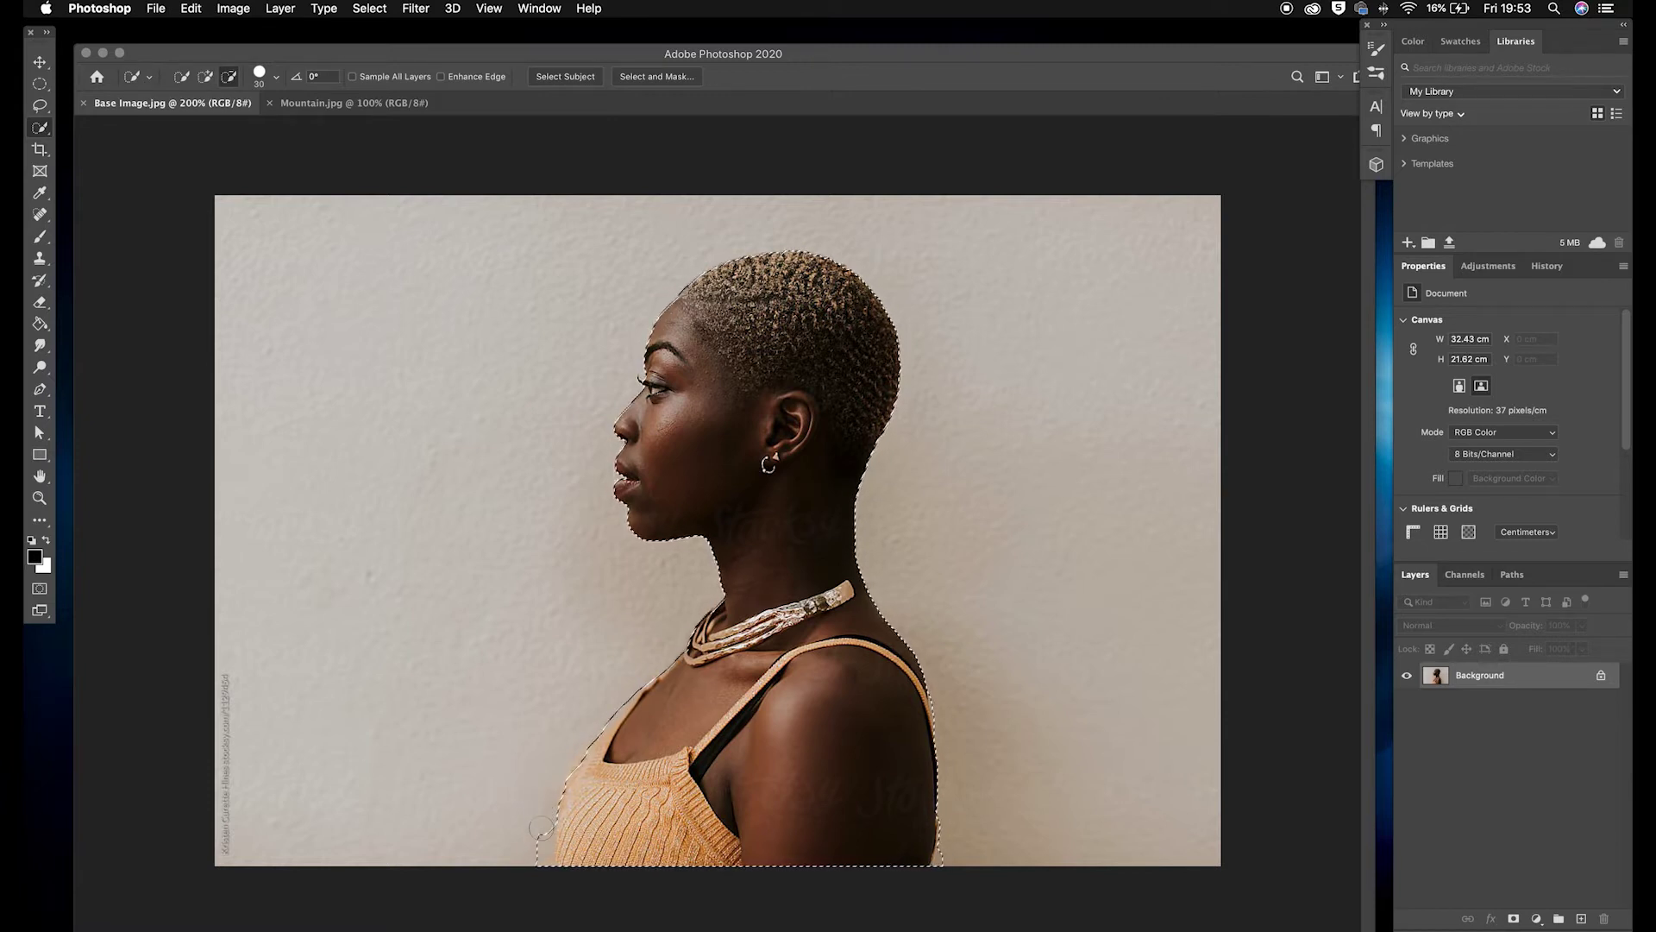
key("alt")
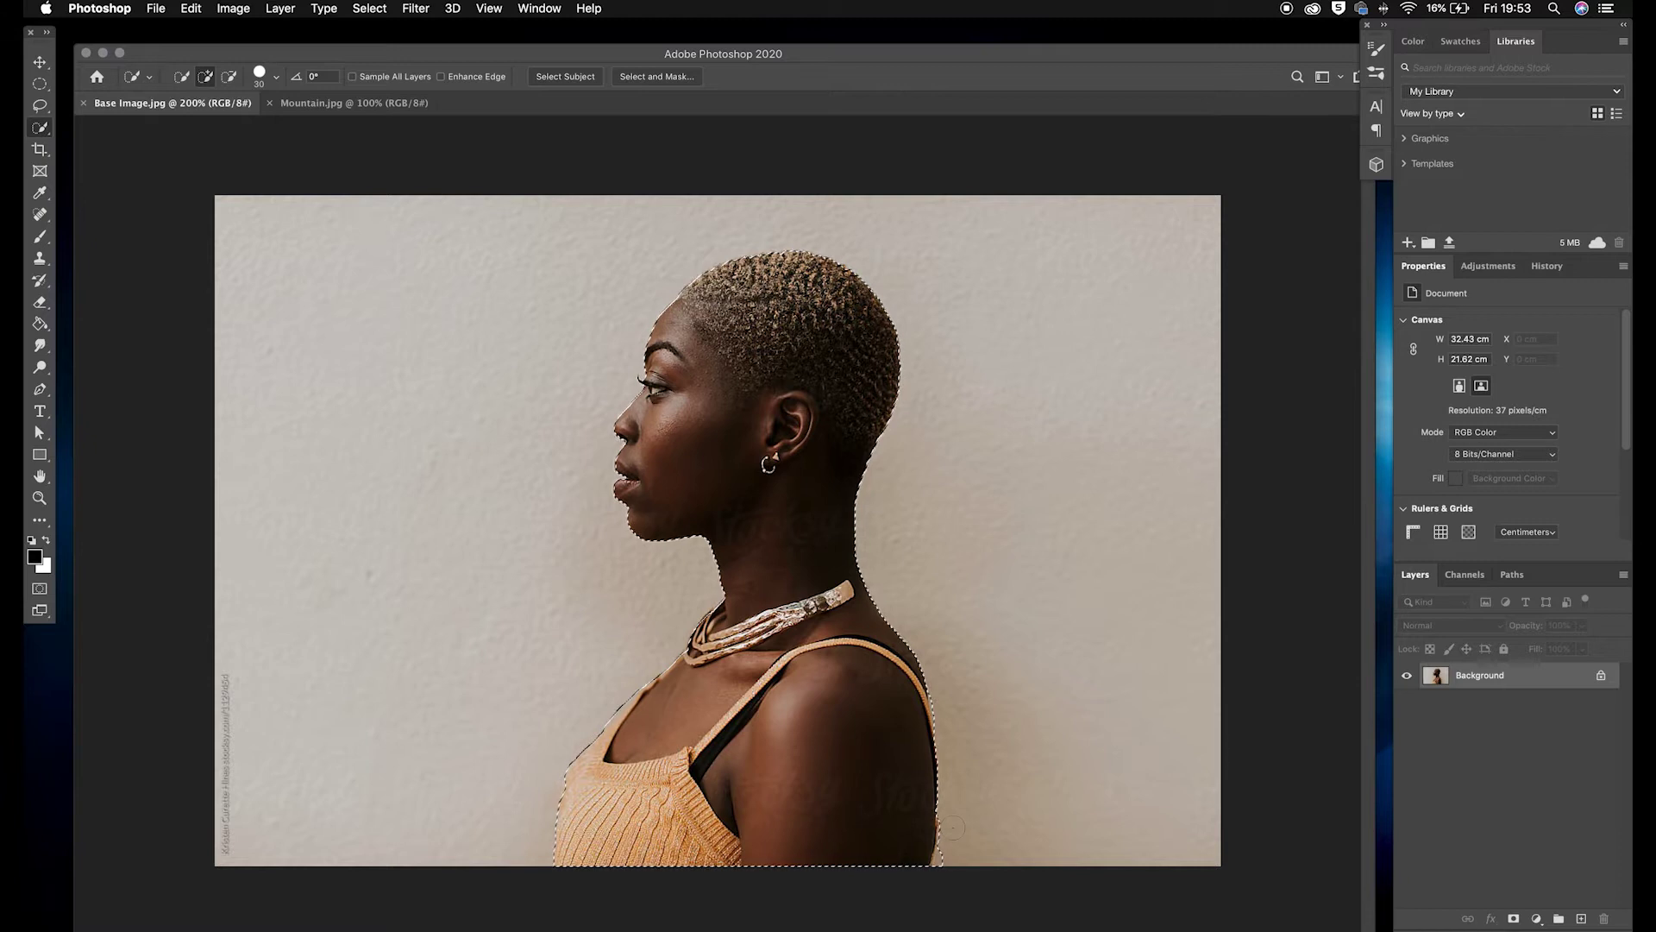
key("alt")
key("alt")
Feather the selection around the woman with a radius of 0.5 pixels
right_click(814, 497)
left_click(893, 534)
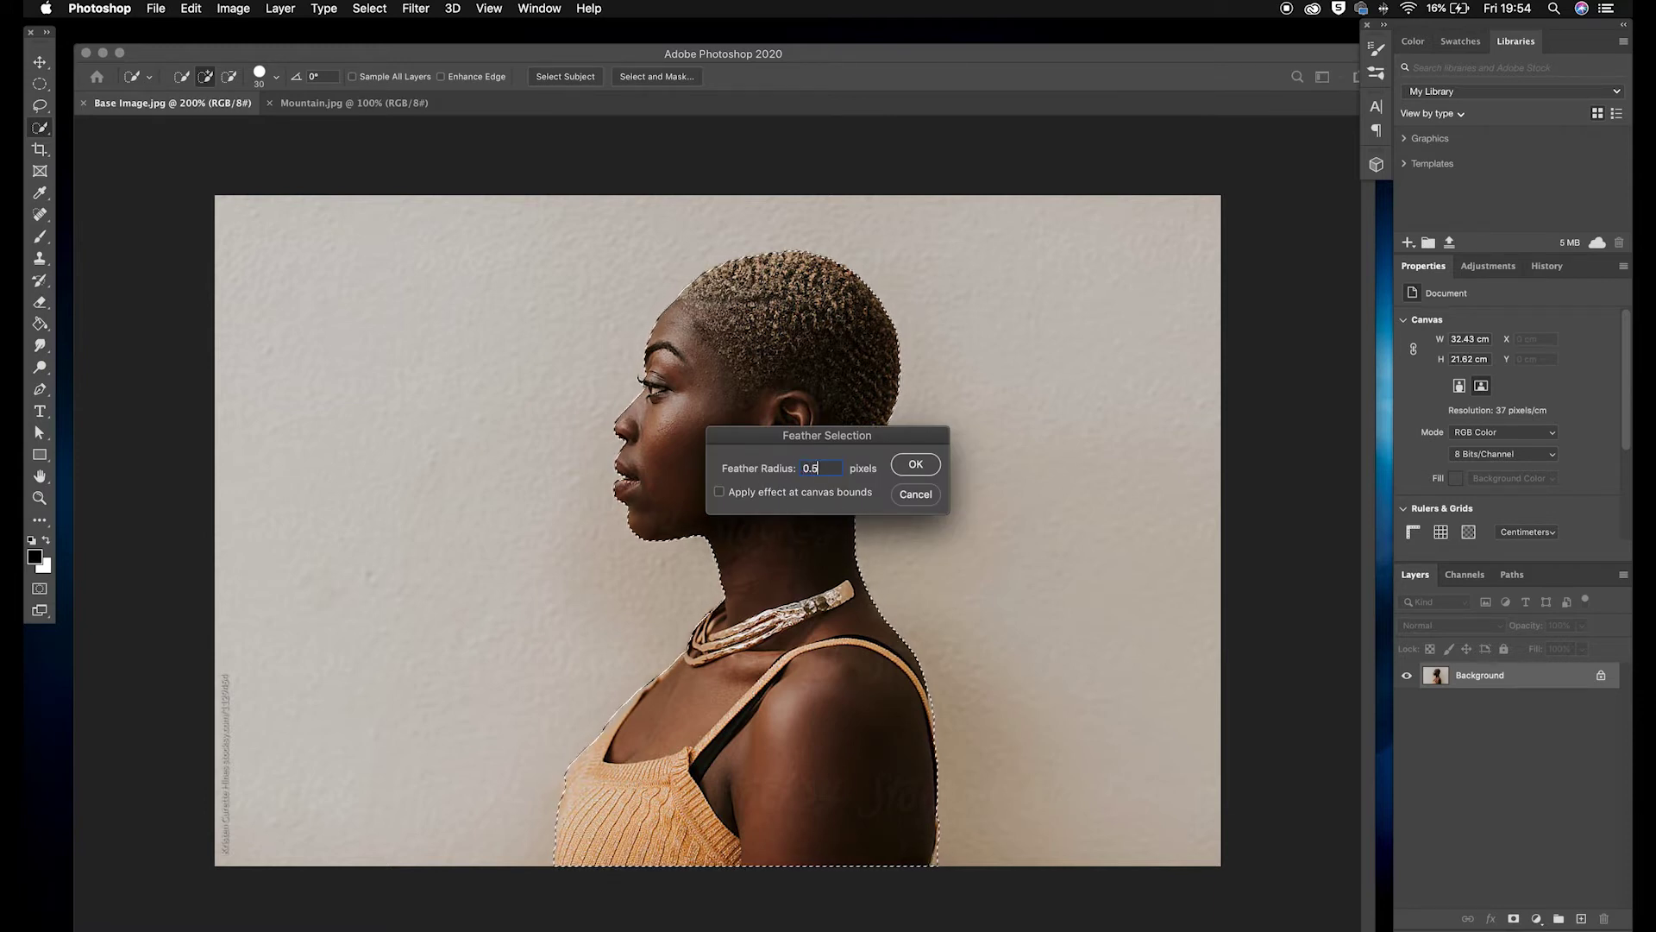
key("Return")
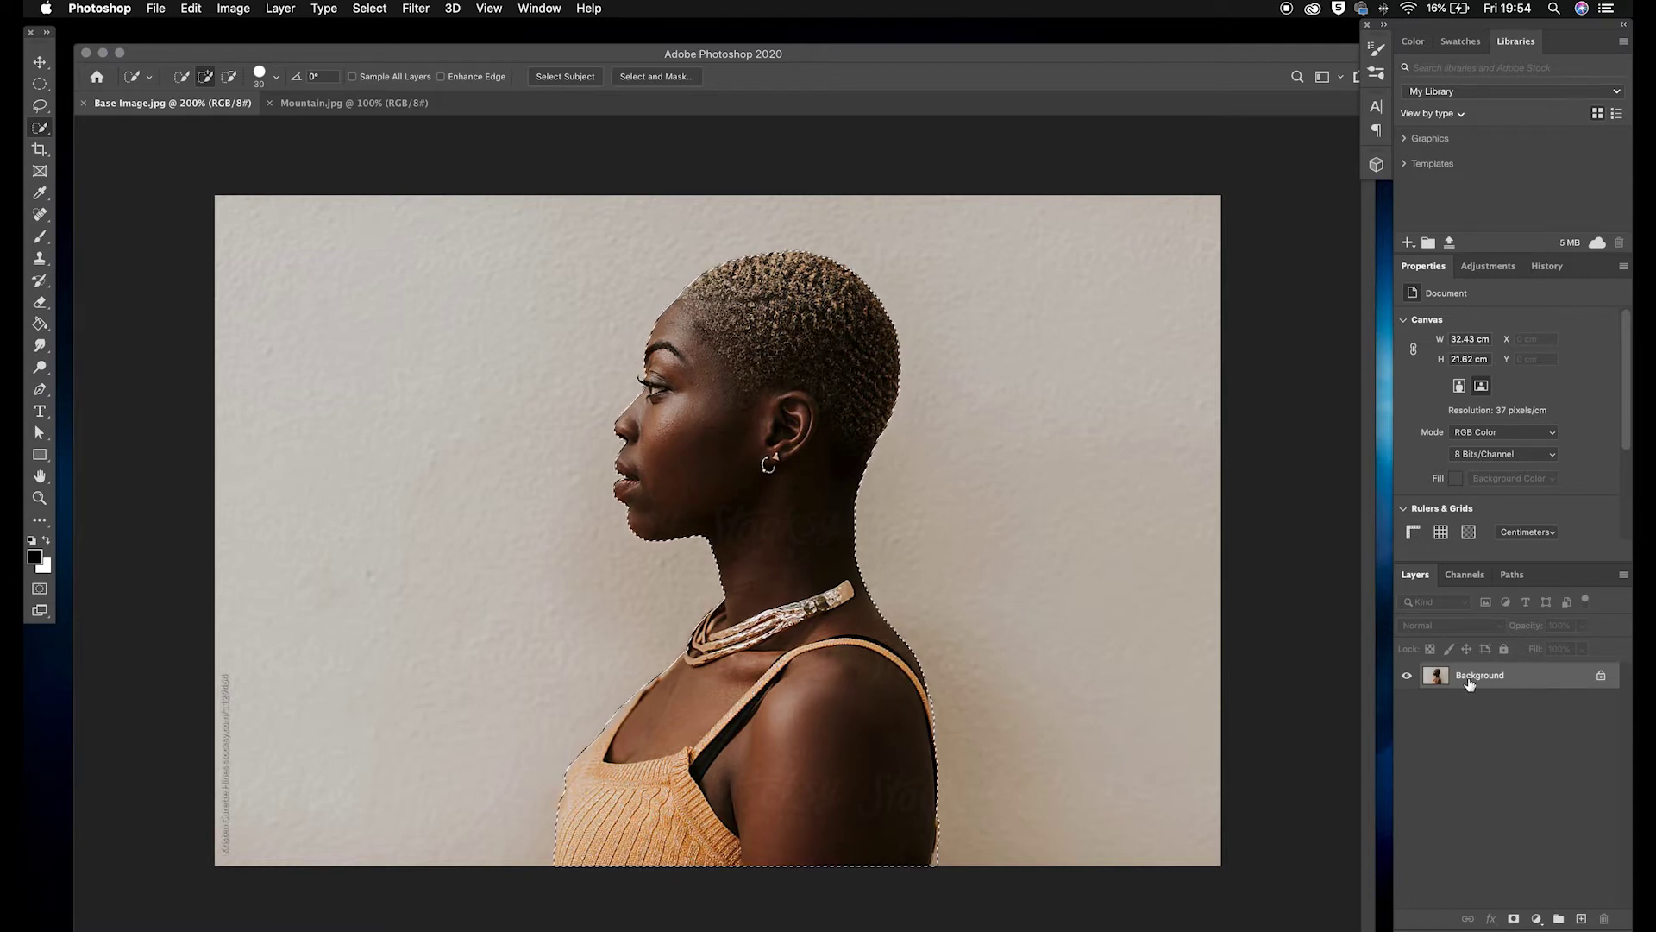
Copy the selected woman onto a new layer and delete the original Background layer
left_click_drag(1469, 684, 1469, 679)
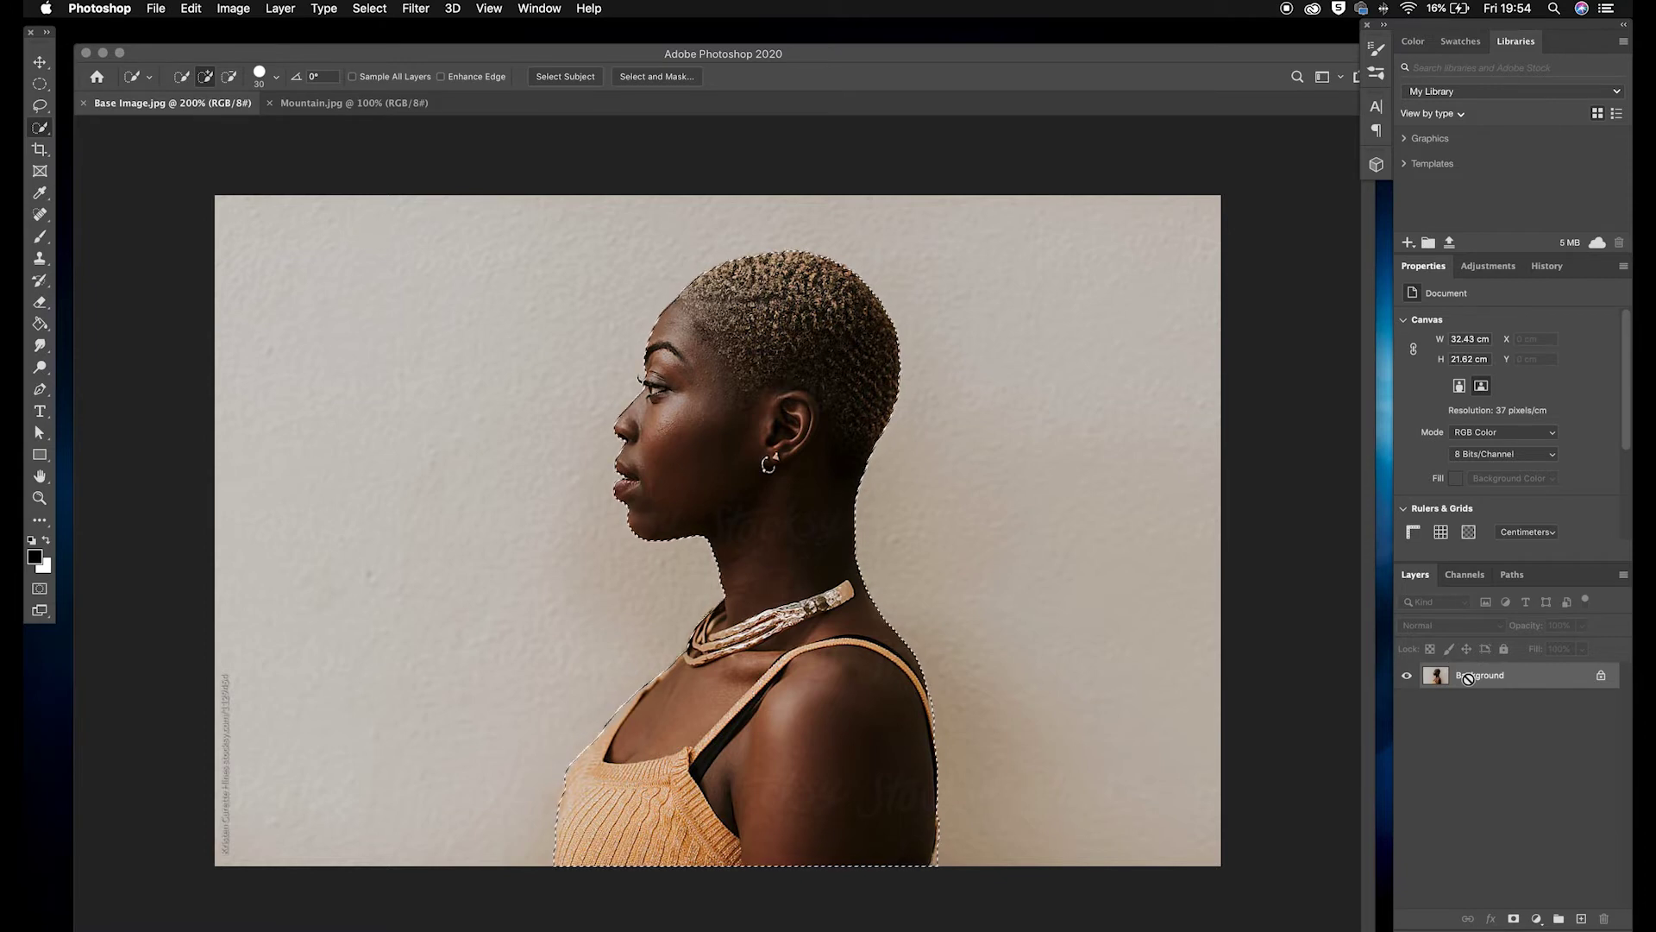
key("ctrl+j")
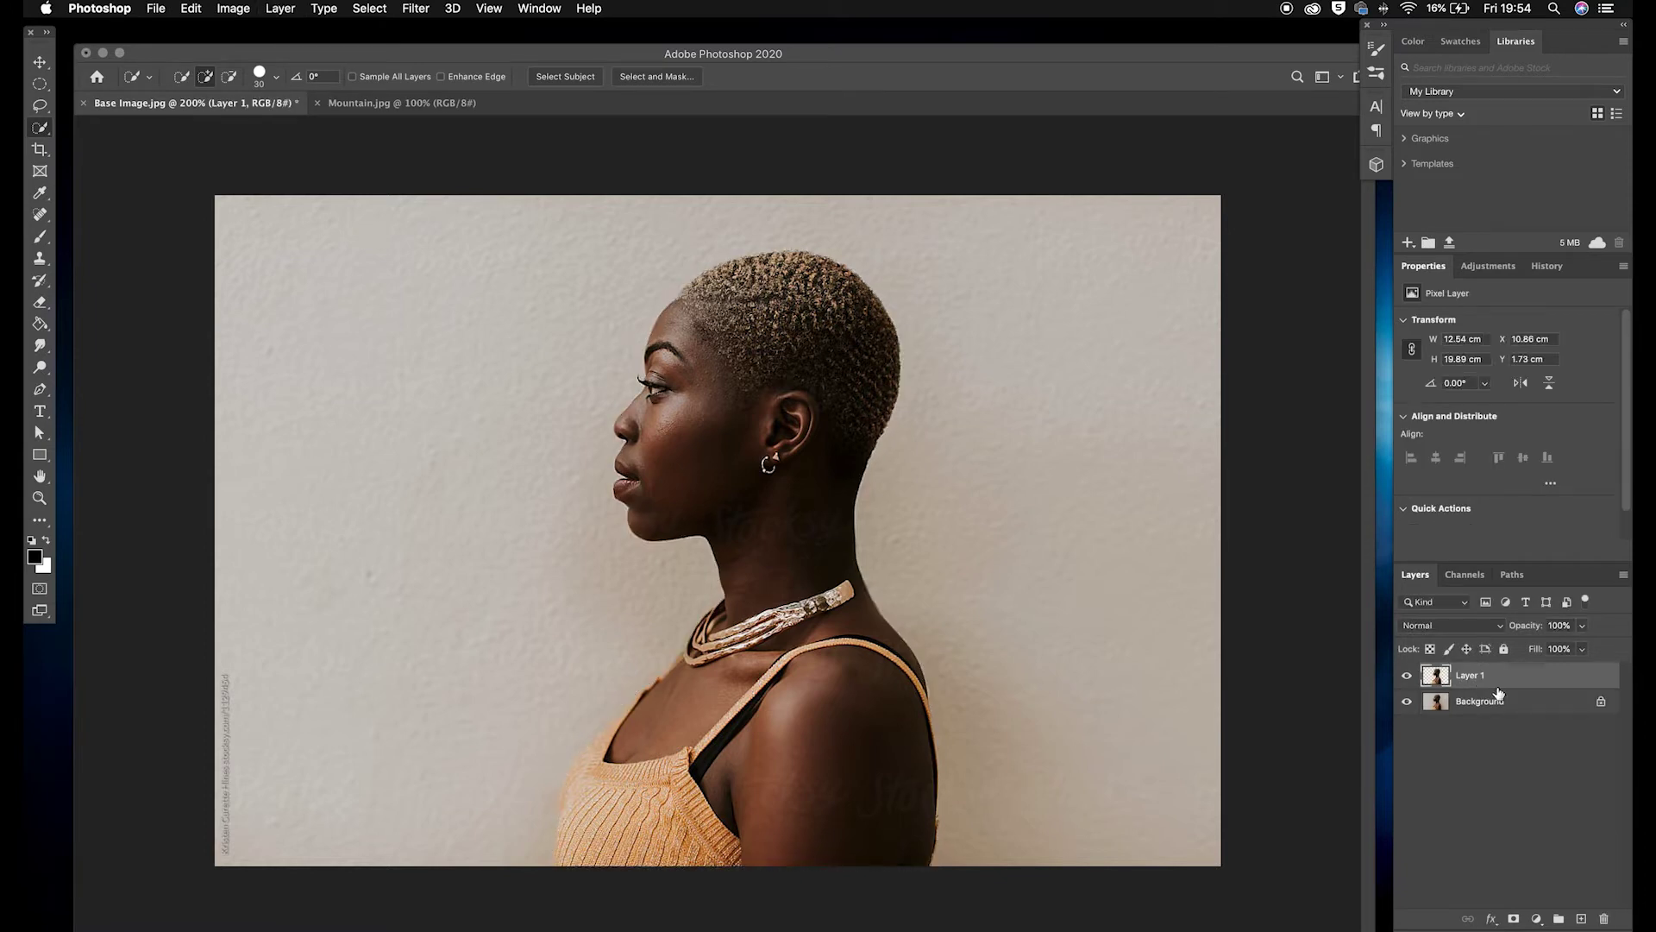
left_click(1410, 706)
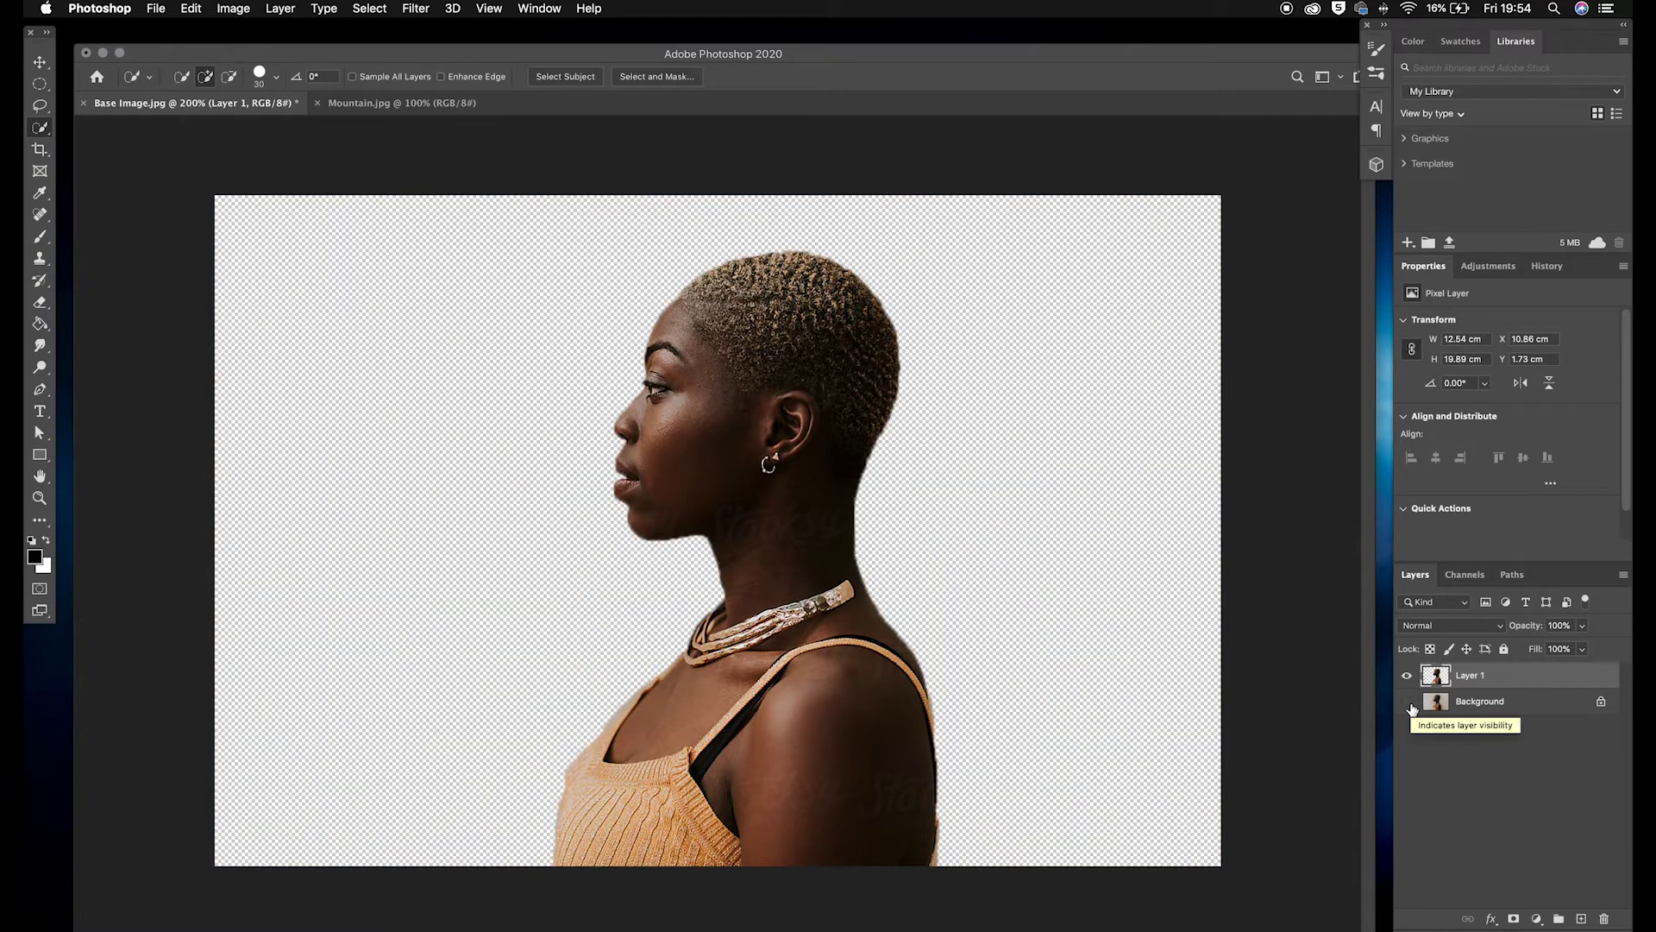
left_click(1409, 703)
left_click_drag(1514, 705, 1606, 919)
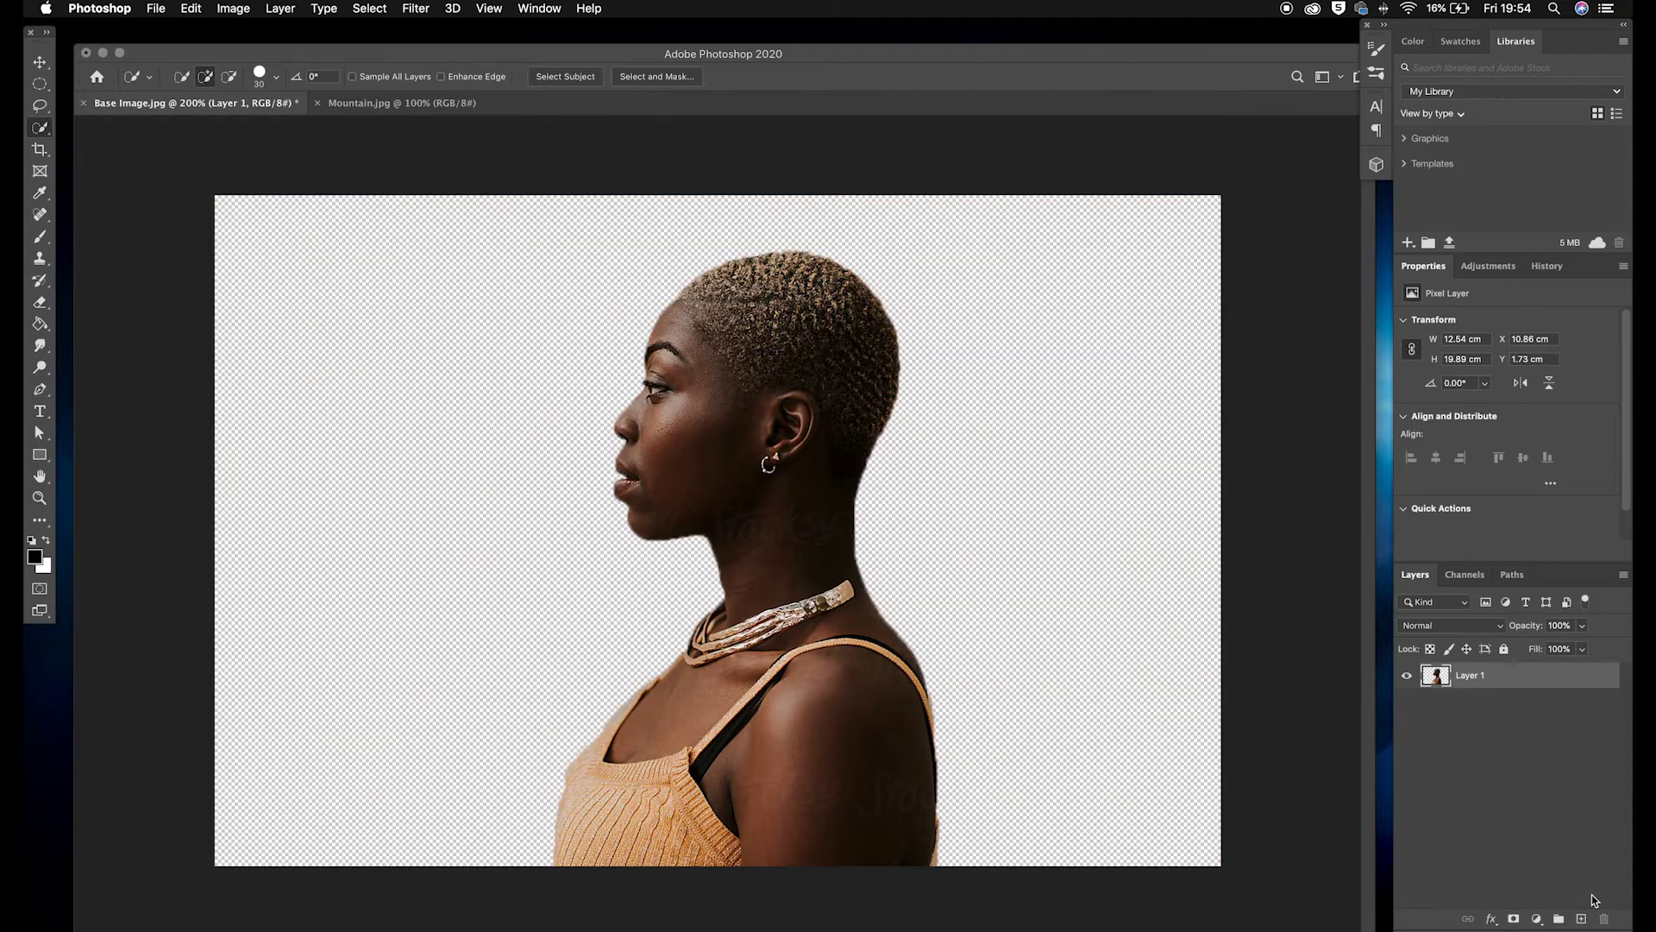
Rename the cut-out layer as Model
double_click(1478, 676)
type("B")
type("Mode")
type("l")
left_click(1490, 731)
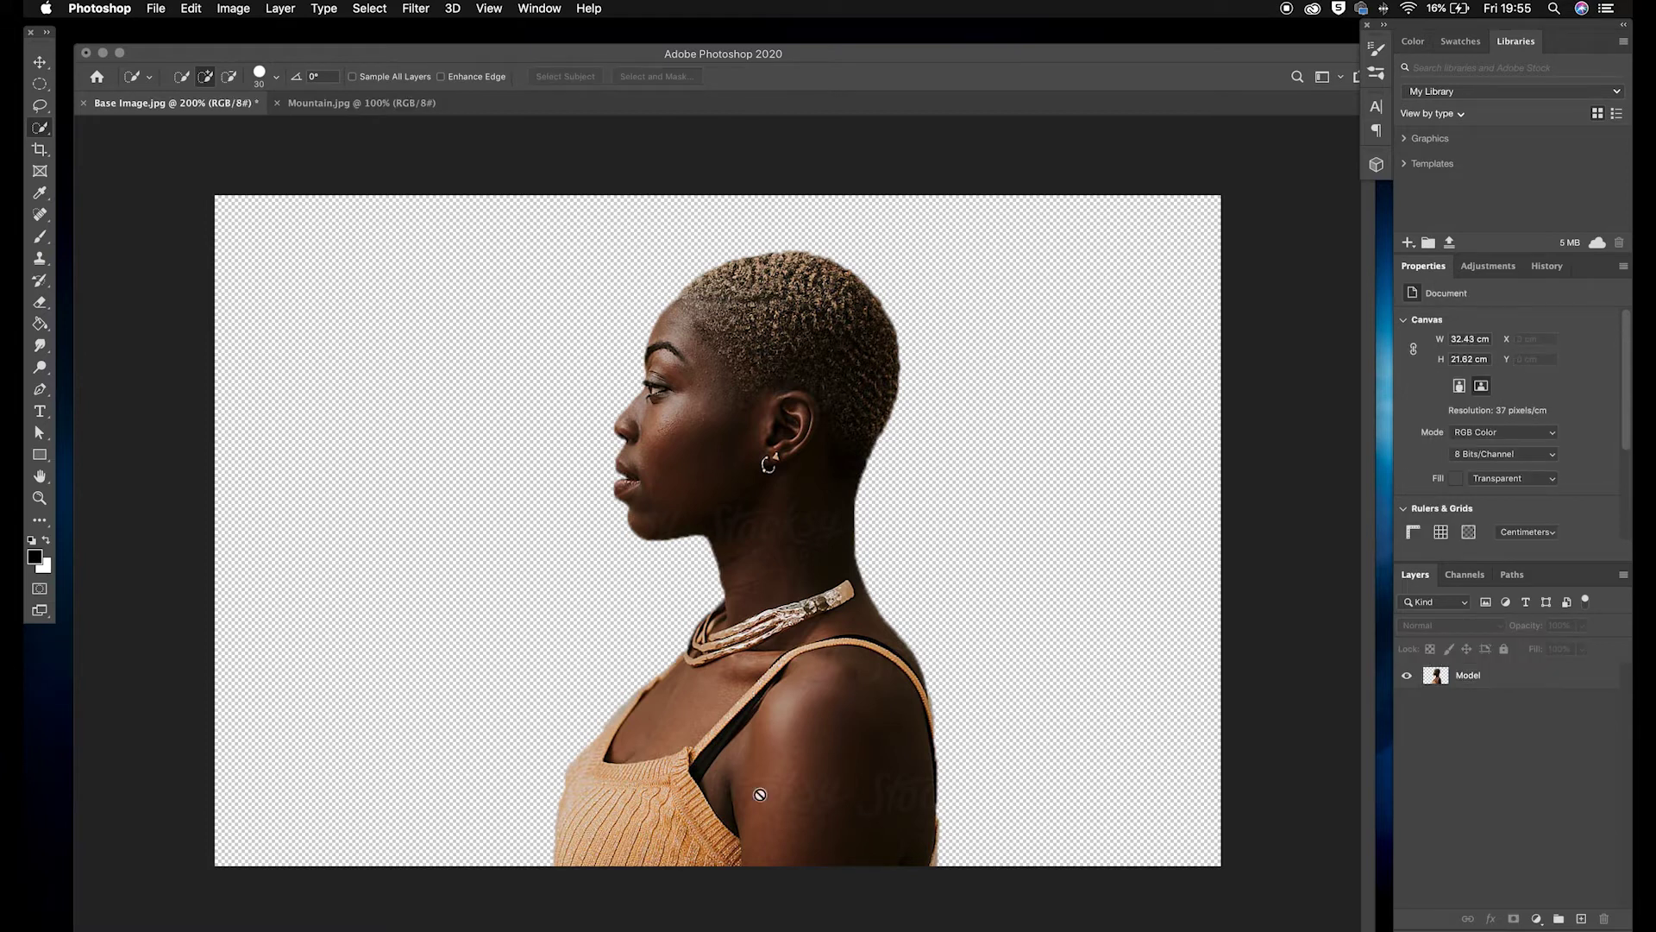
key("v")
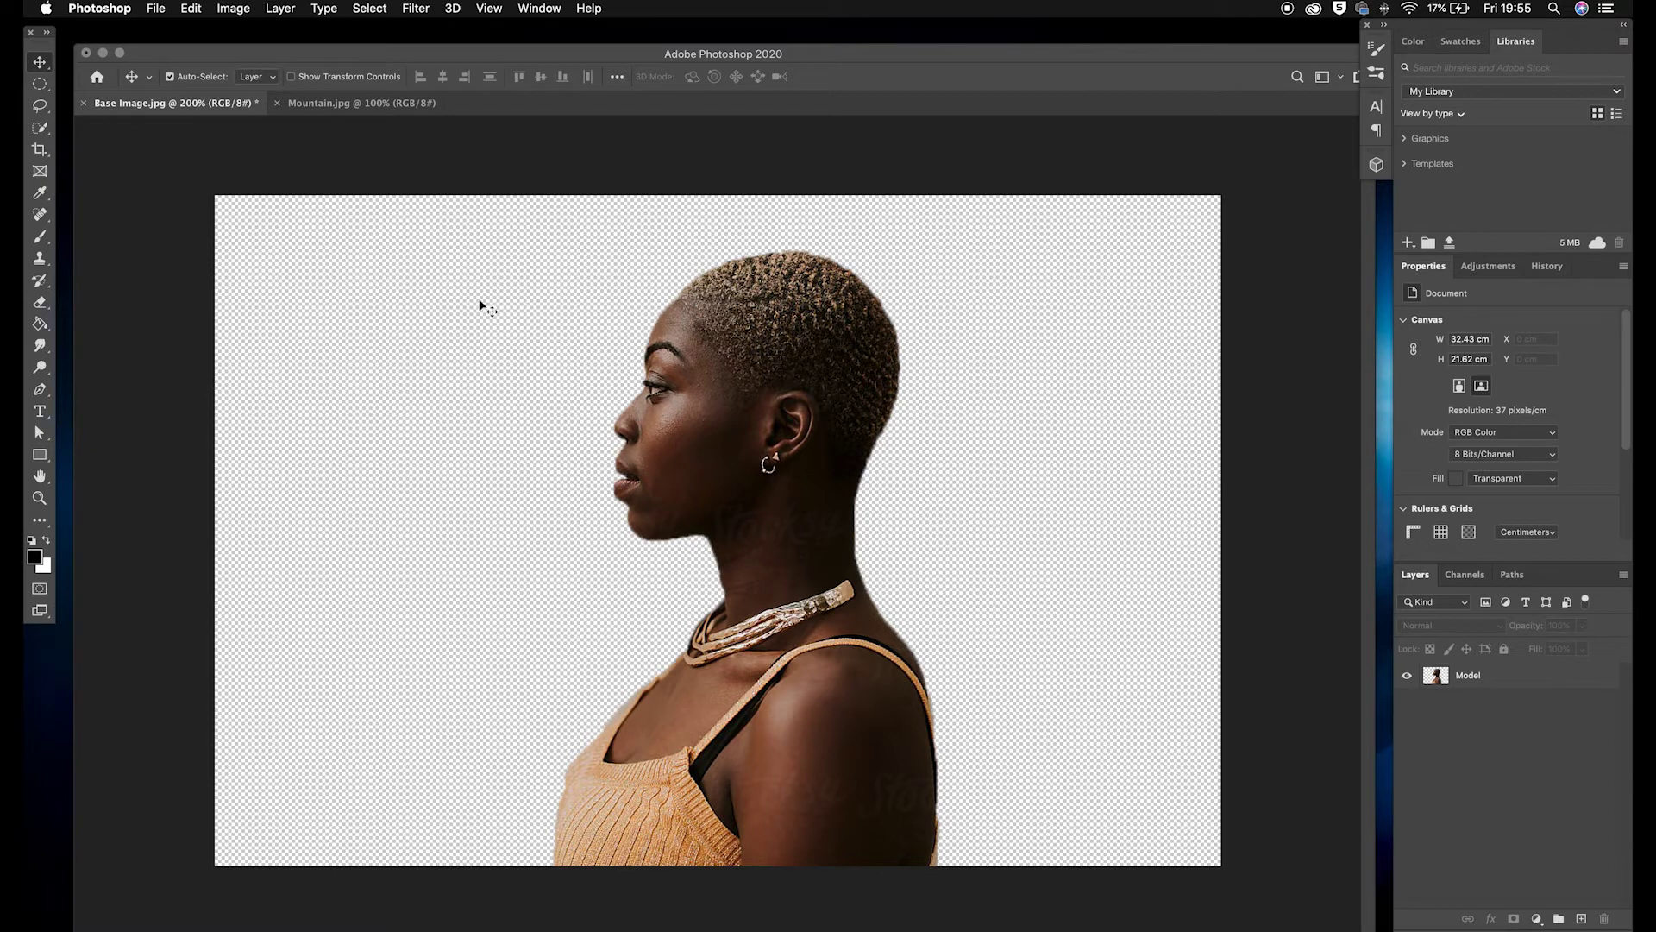
Crop the canvas to about 38.32 × 22.27 cm, adding space beside and above the woman and trimming her lower torso
left_click(40, 149)
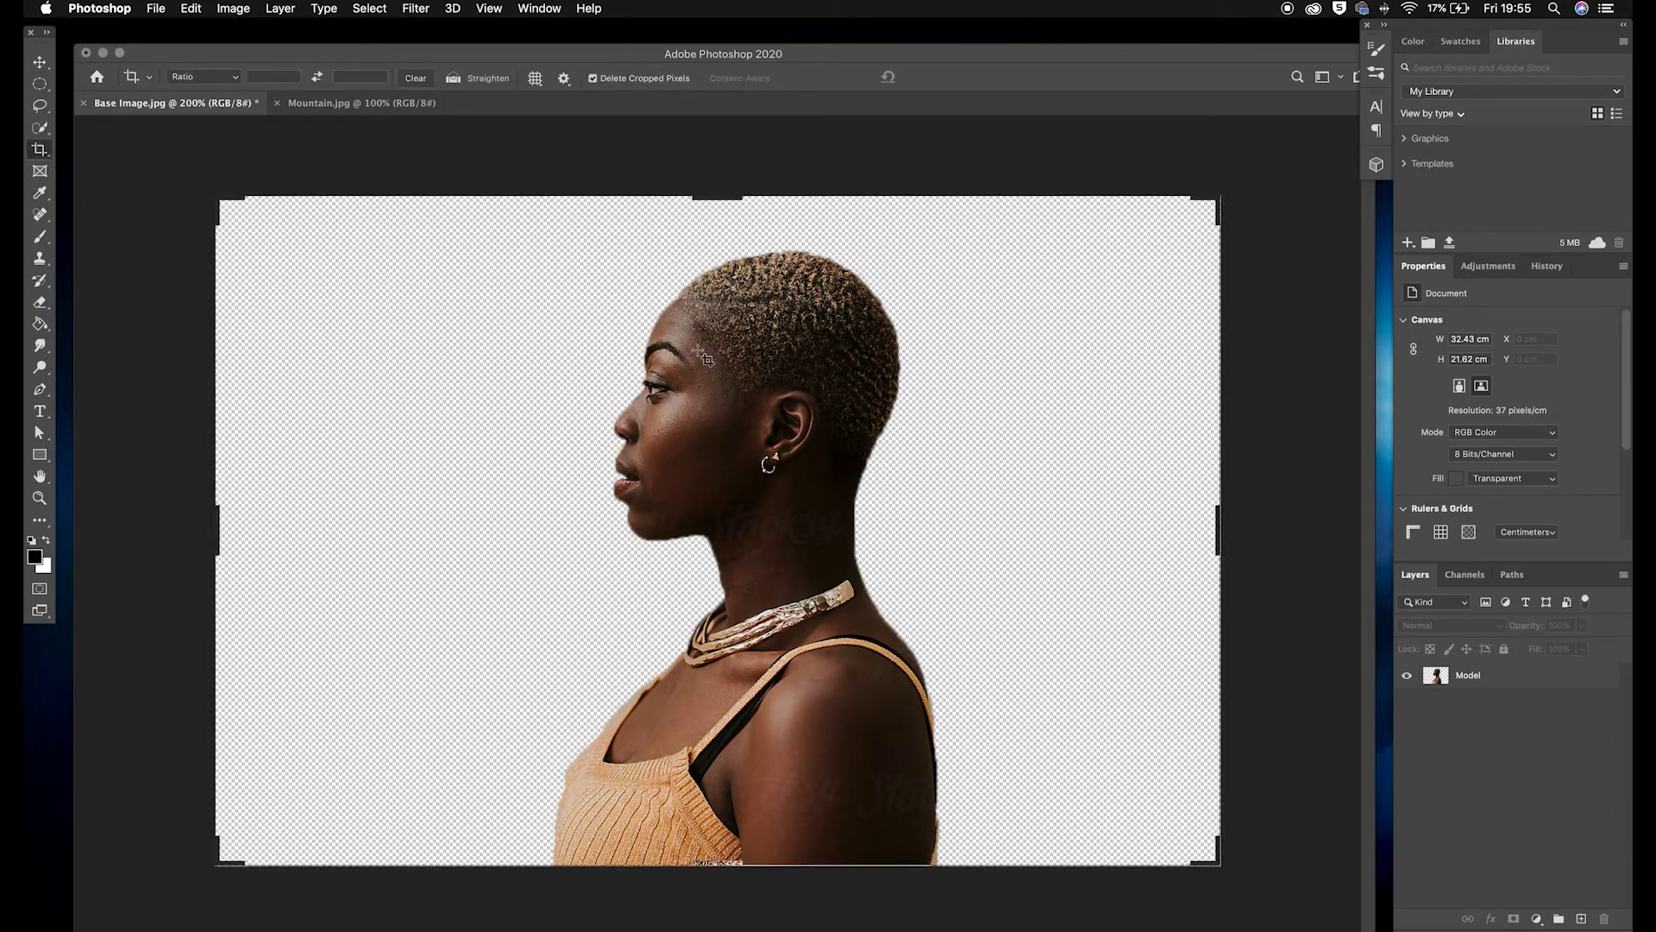
left_click(715, 197)
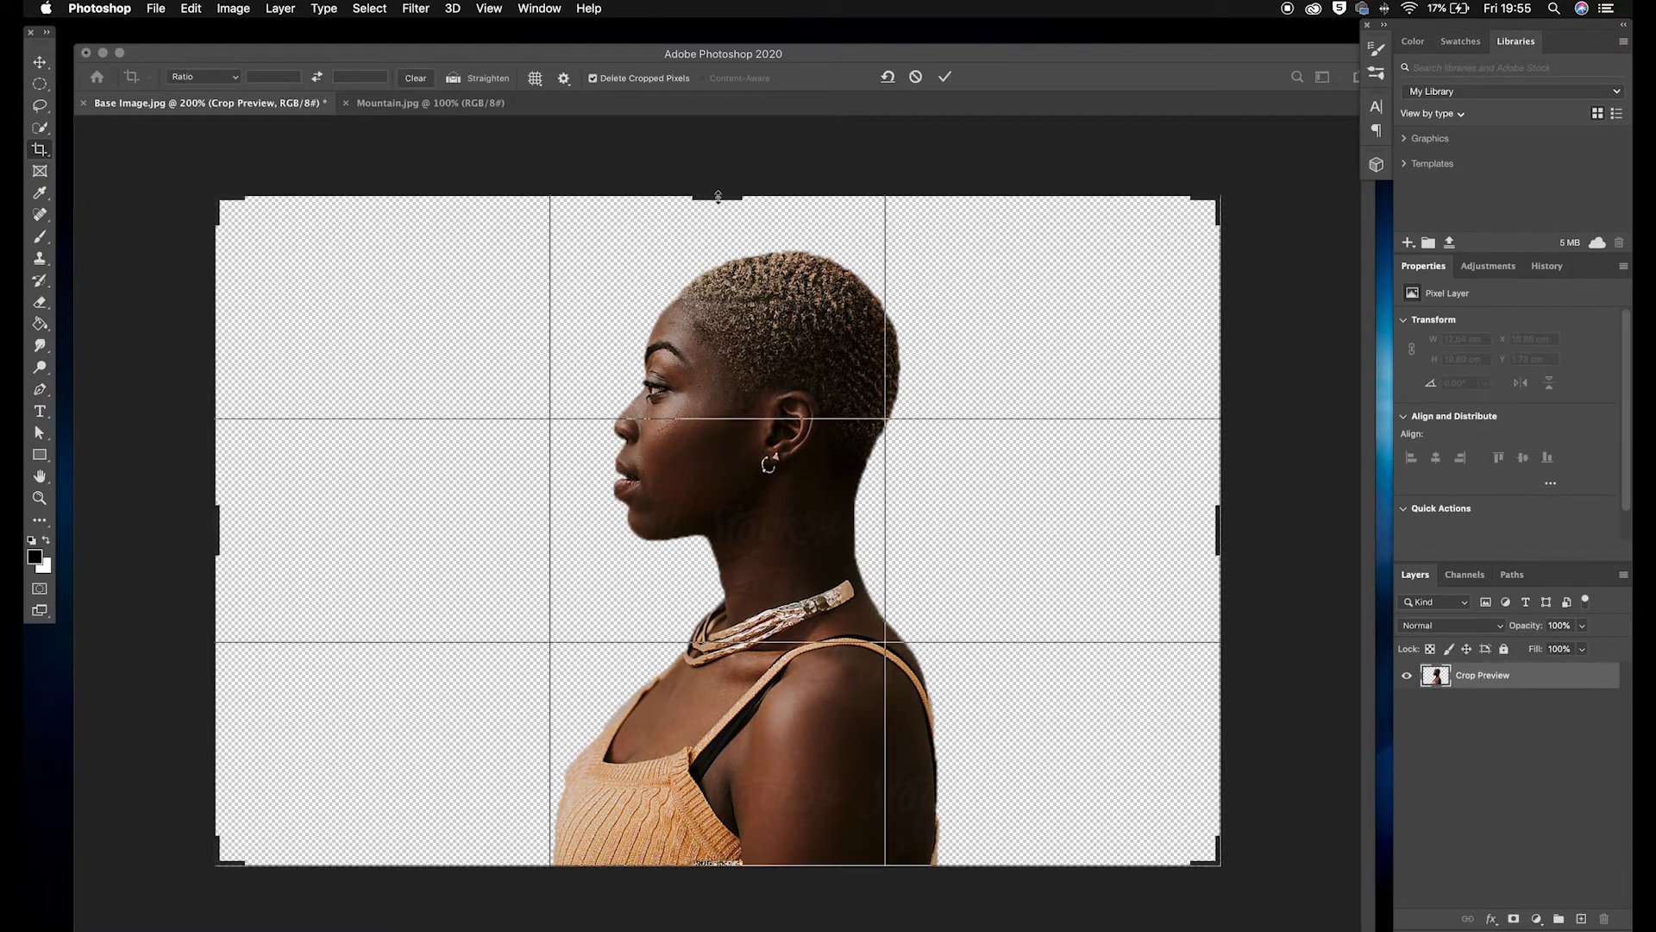
left_click_drag(715, 195, 713, 186)
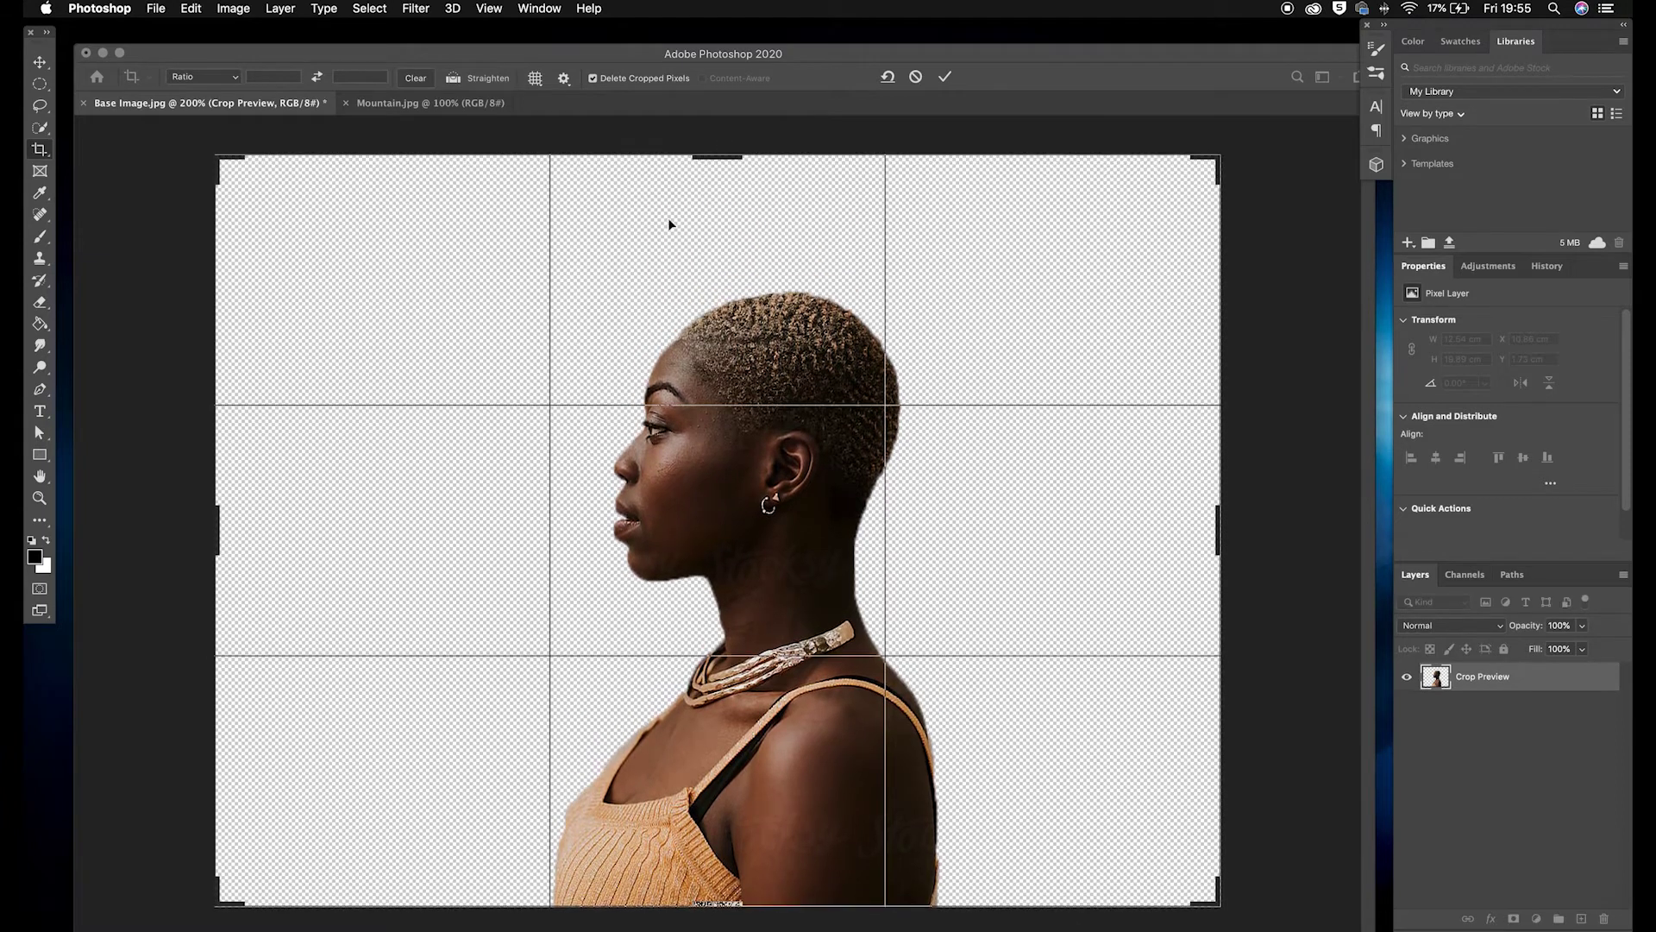
left_click_drag(217, 521, 159, 524)
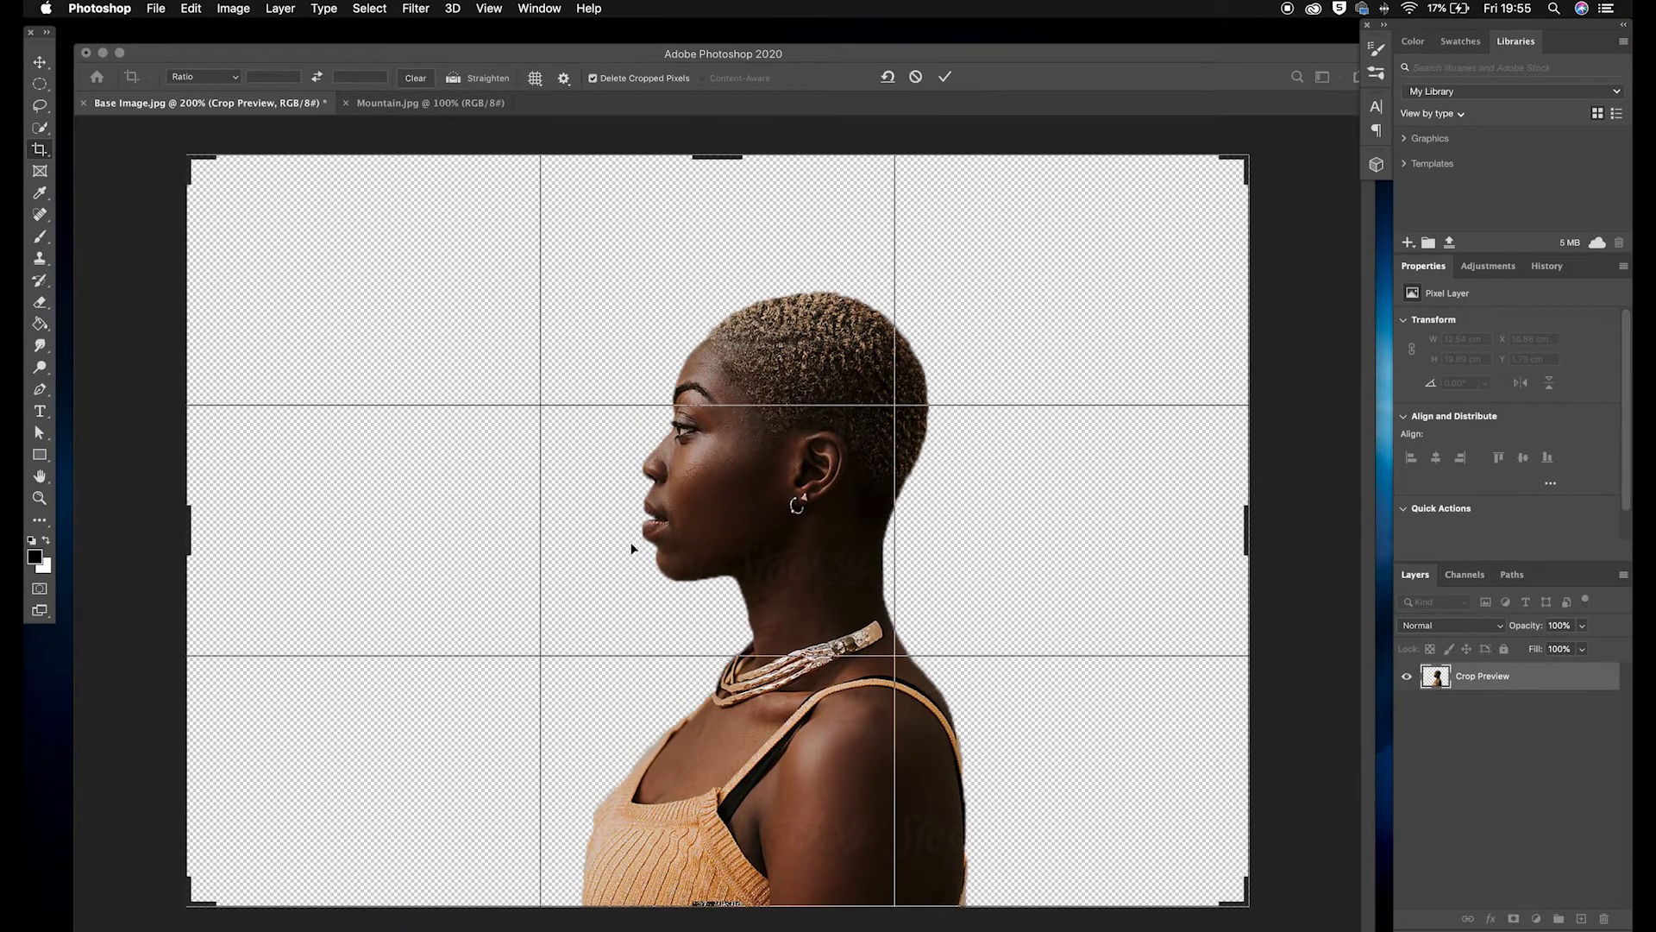
left_click_drag(1258, 537, 1288, 526)
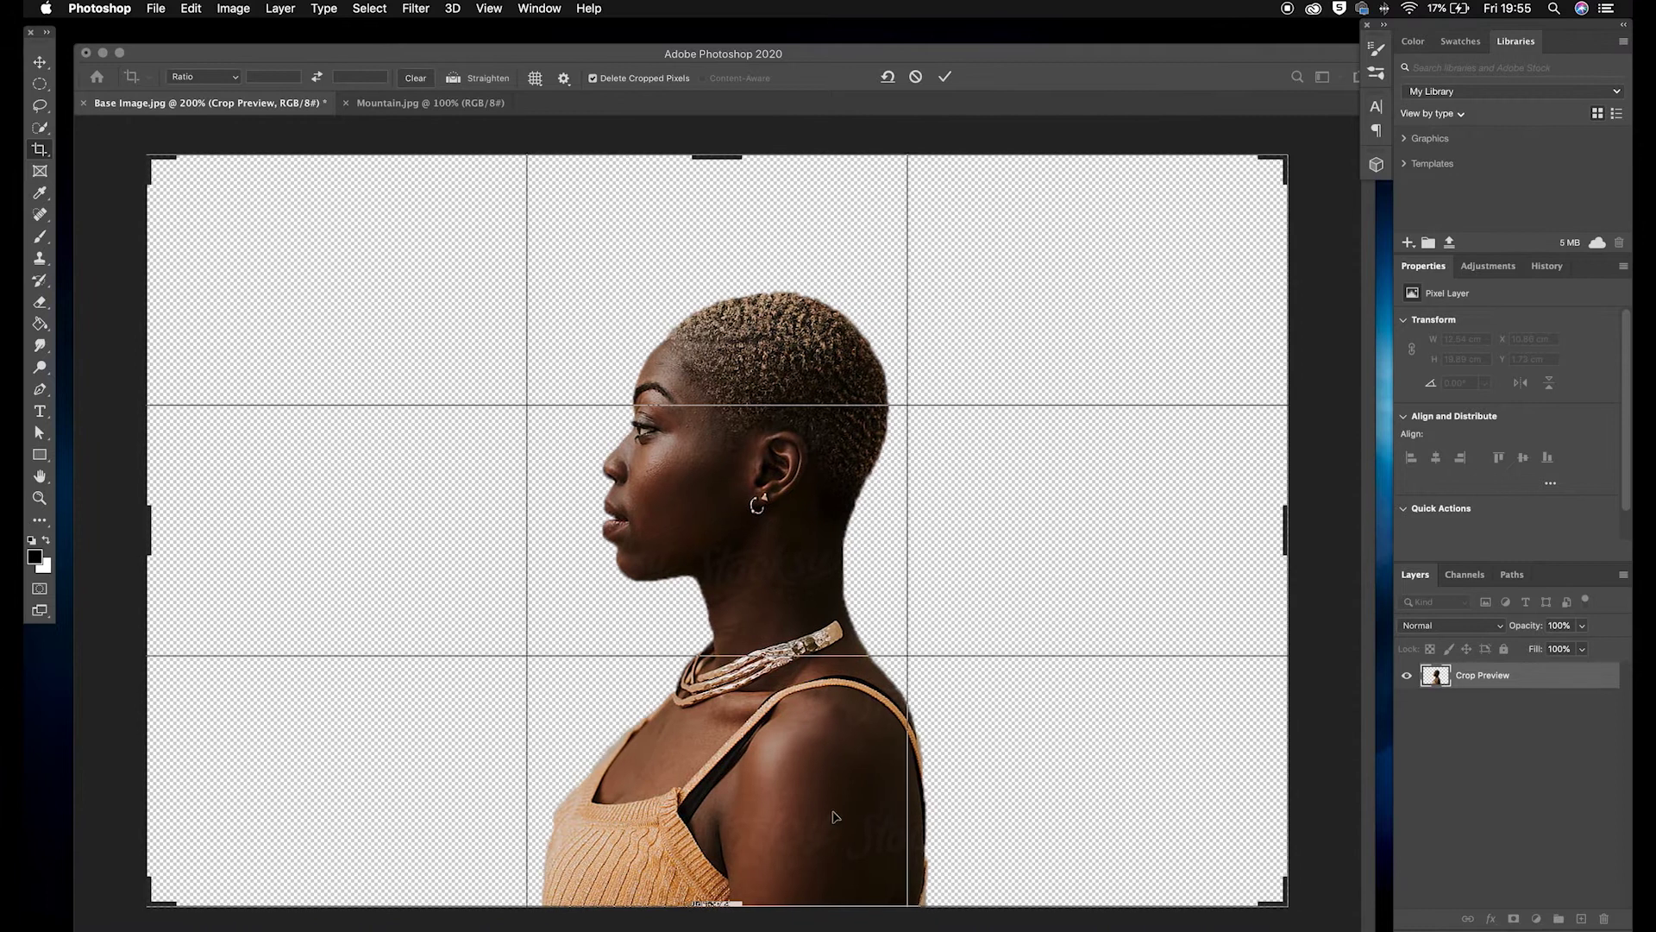
left_click_drag(744, 895, 742, 845)
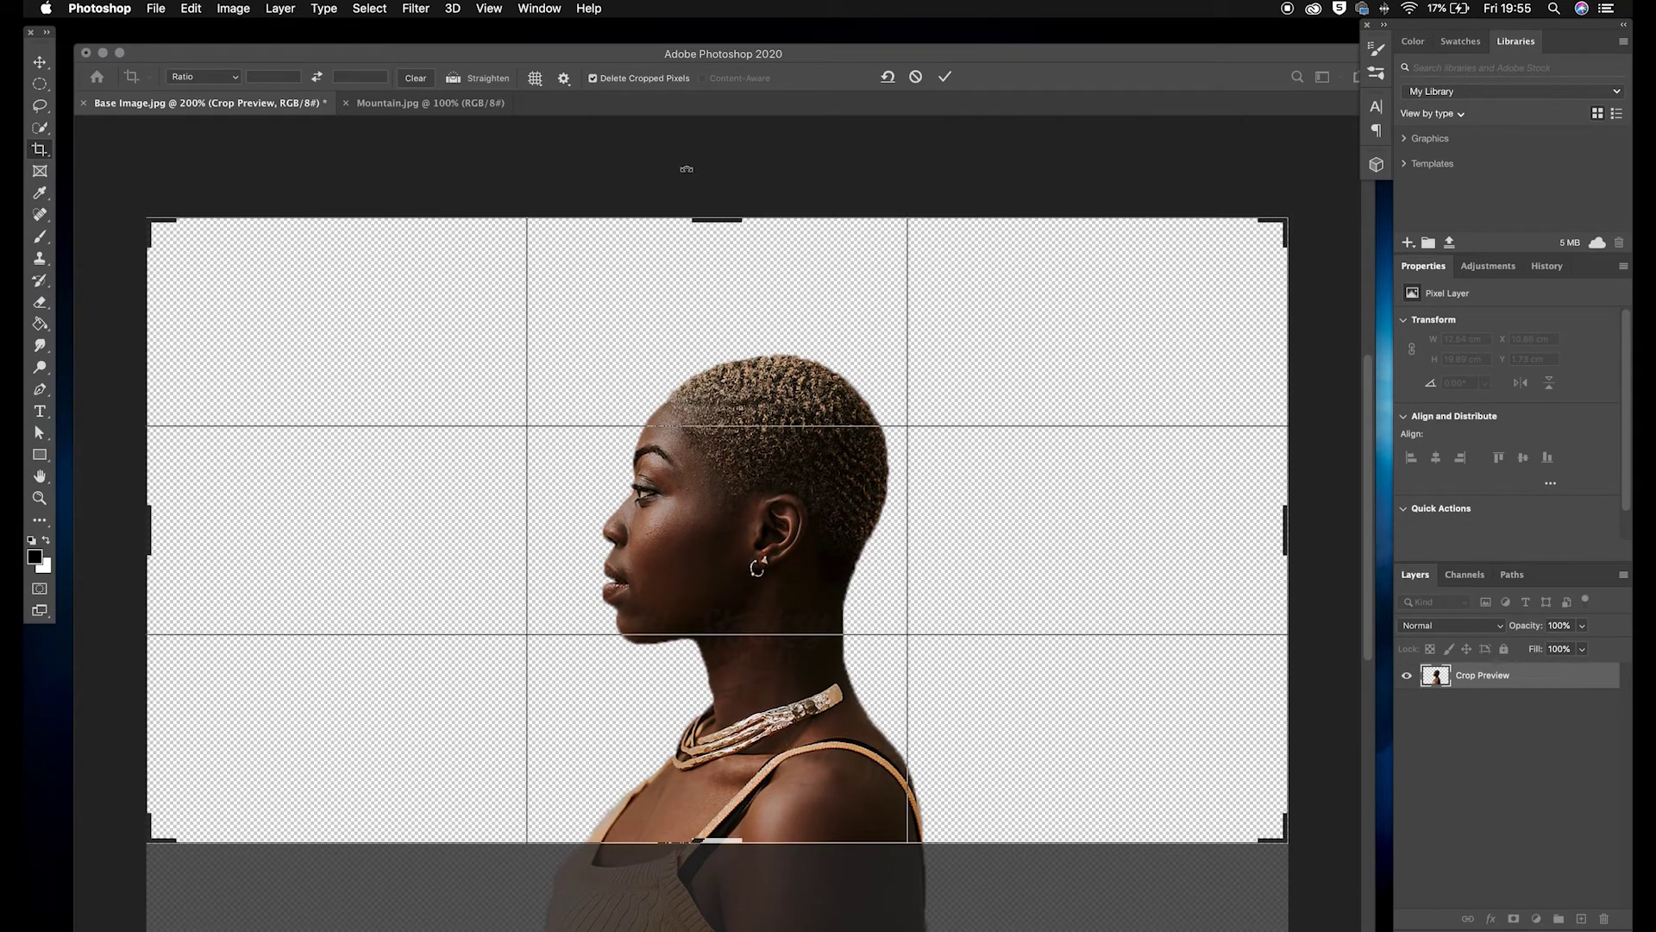
left_click_drag(727, 218, 727, 186)
left_click_drag(1294, 487, 1309, 513)
double_click(740, 333)
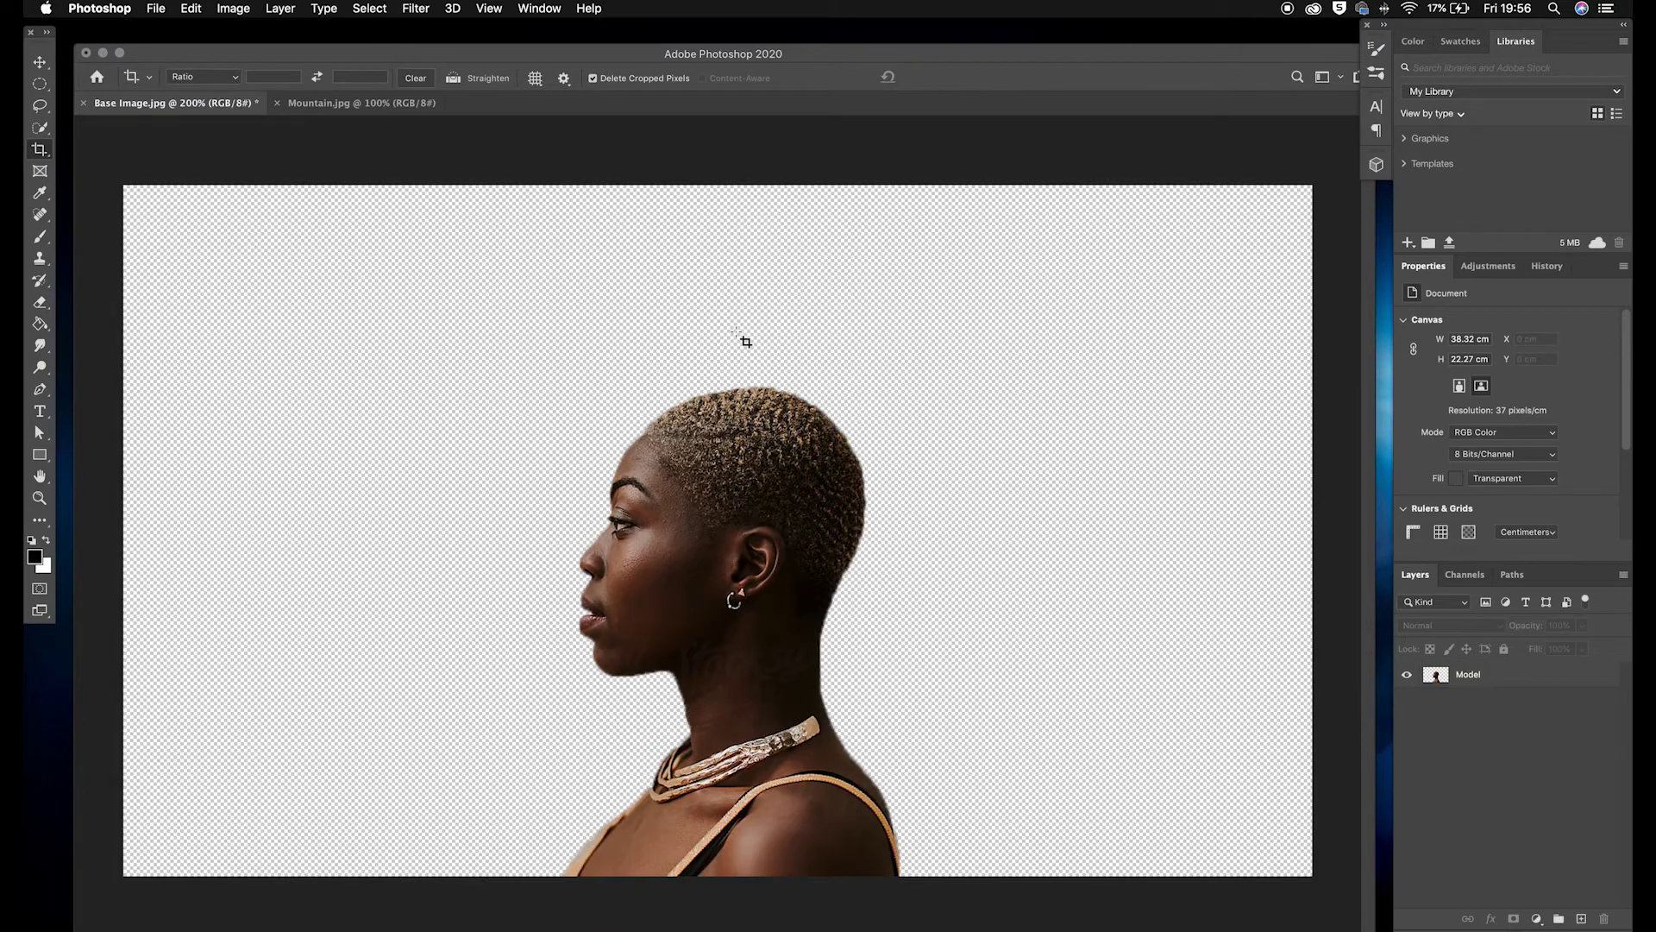
Add a white Solid Color fill layer to the document
left_click(1538, 920)
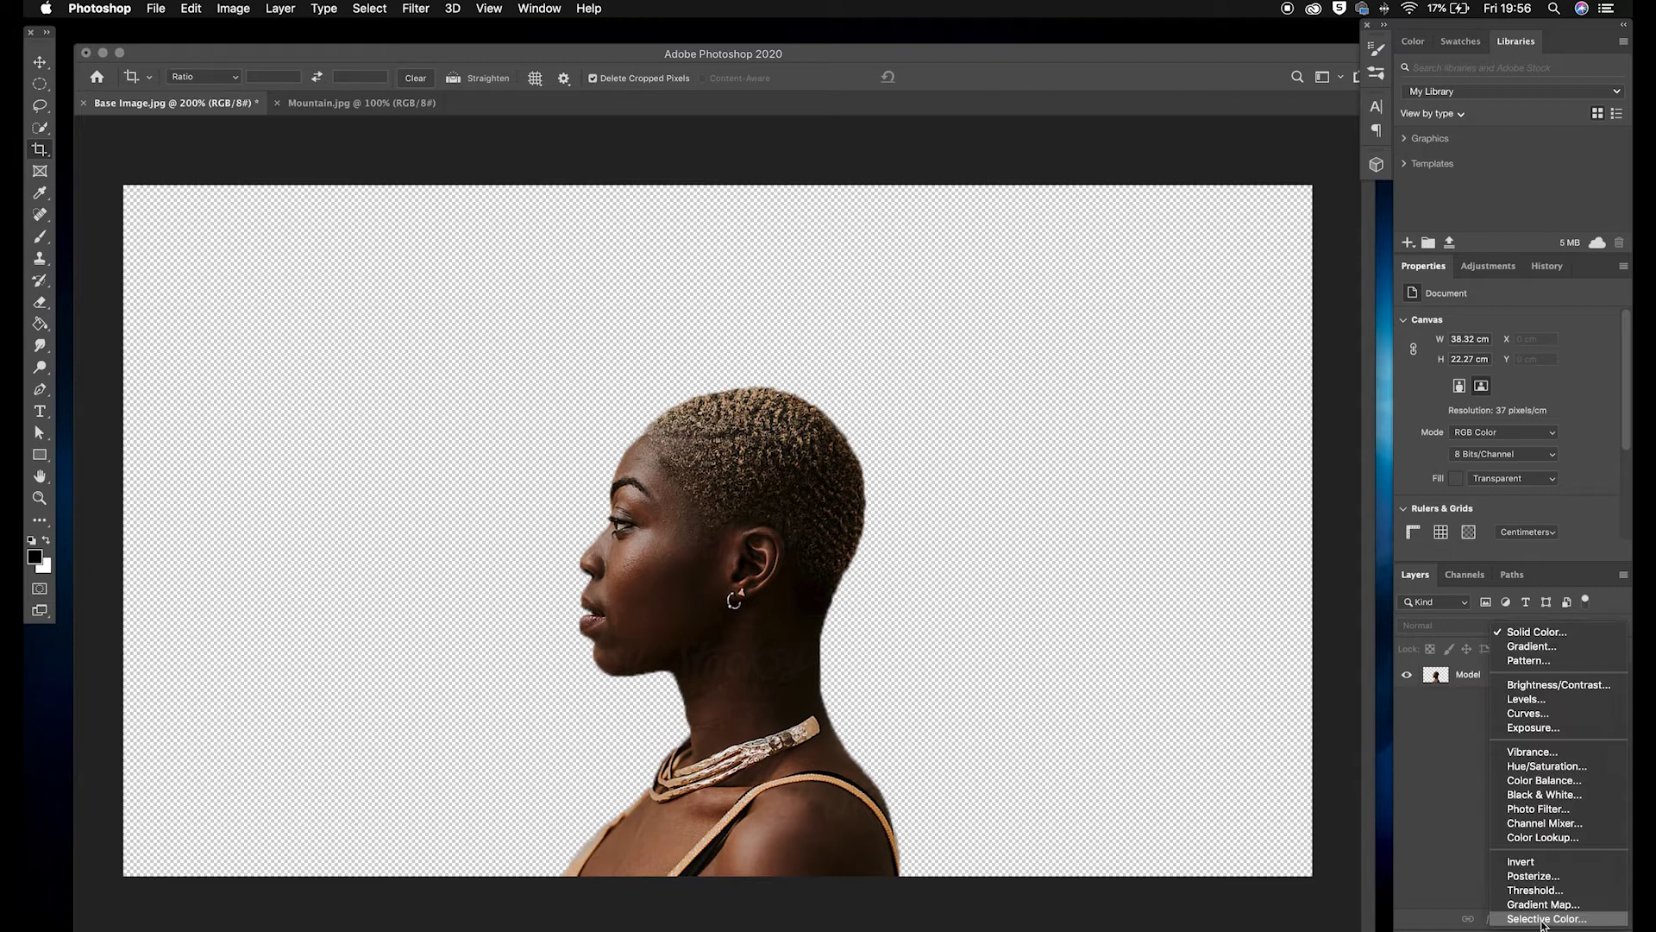
left_click(1538, 631)
left_click_drag(255, 539, 251, 509)
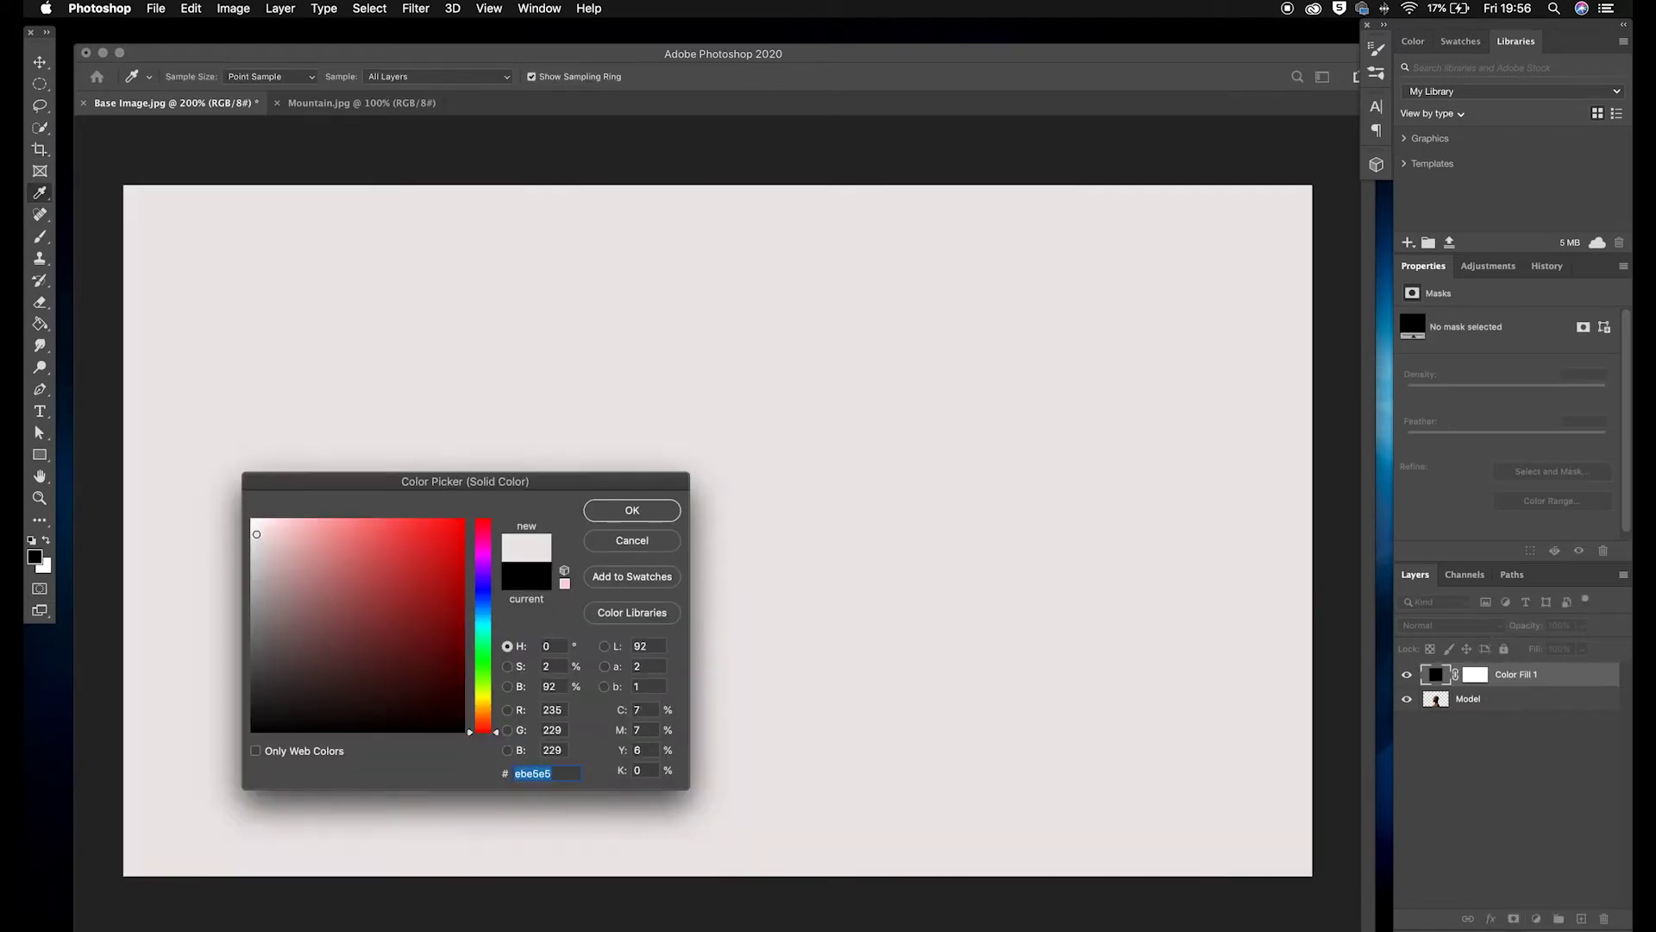
left_click(669, 507)
key("c")
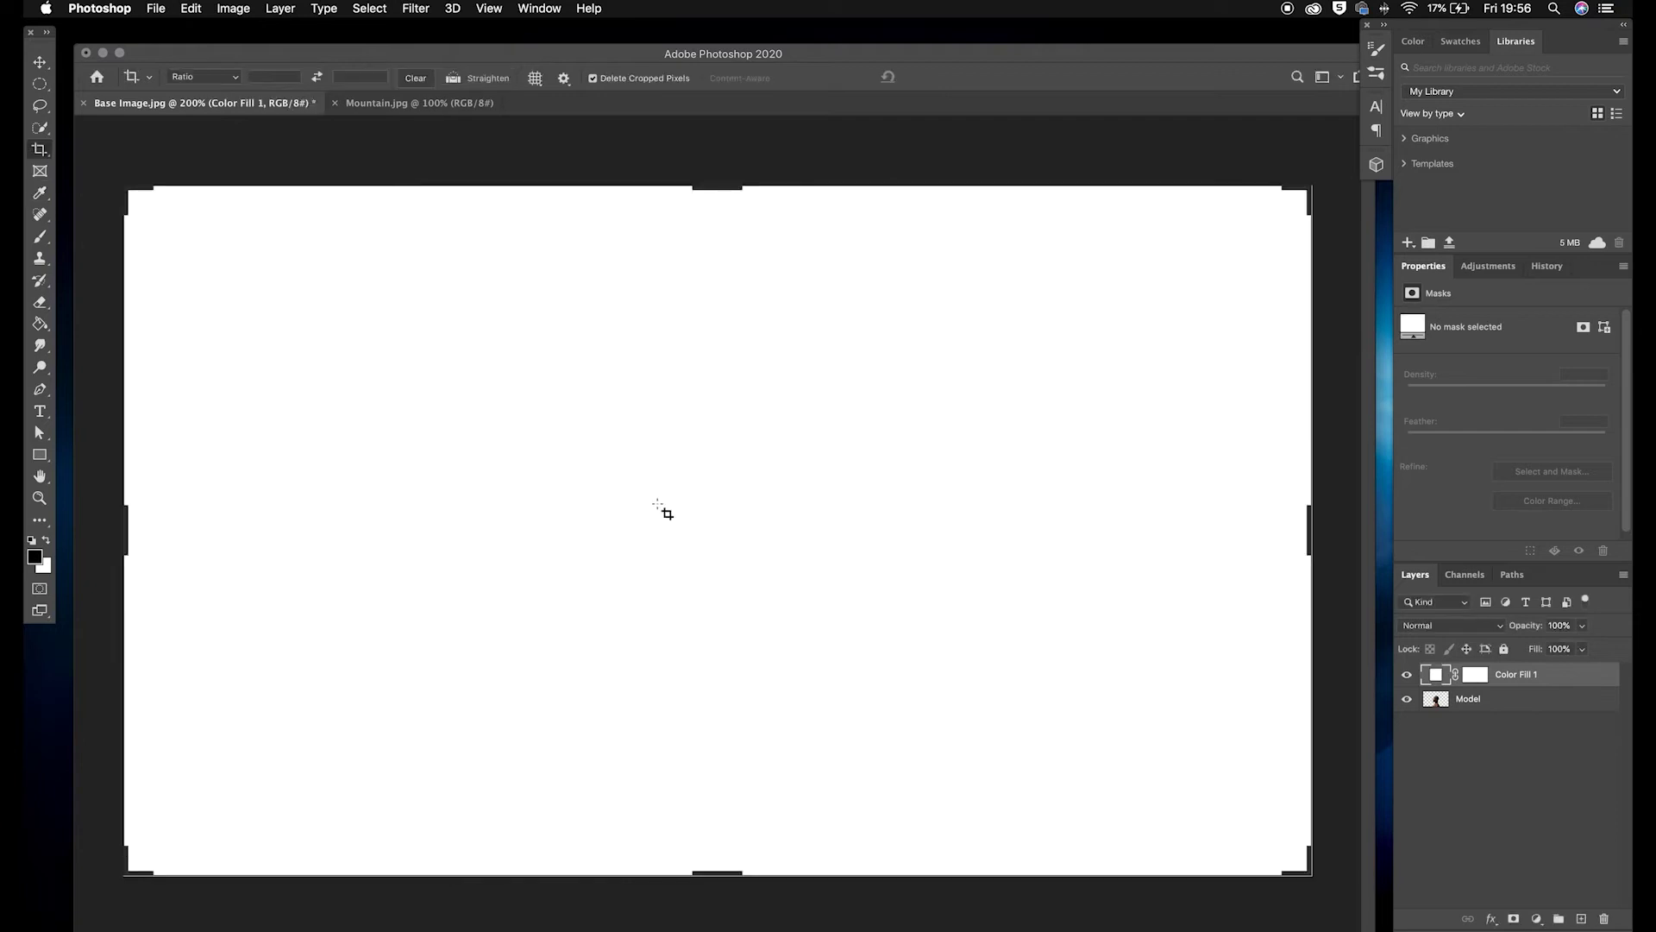
key("v")
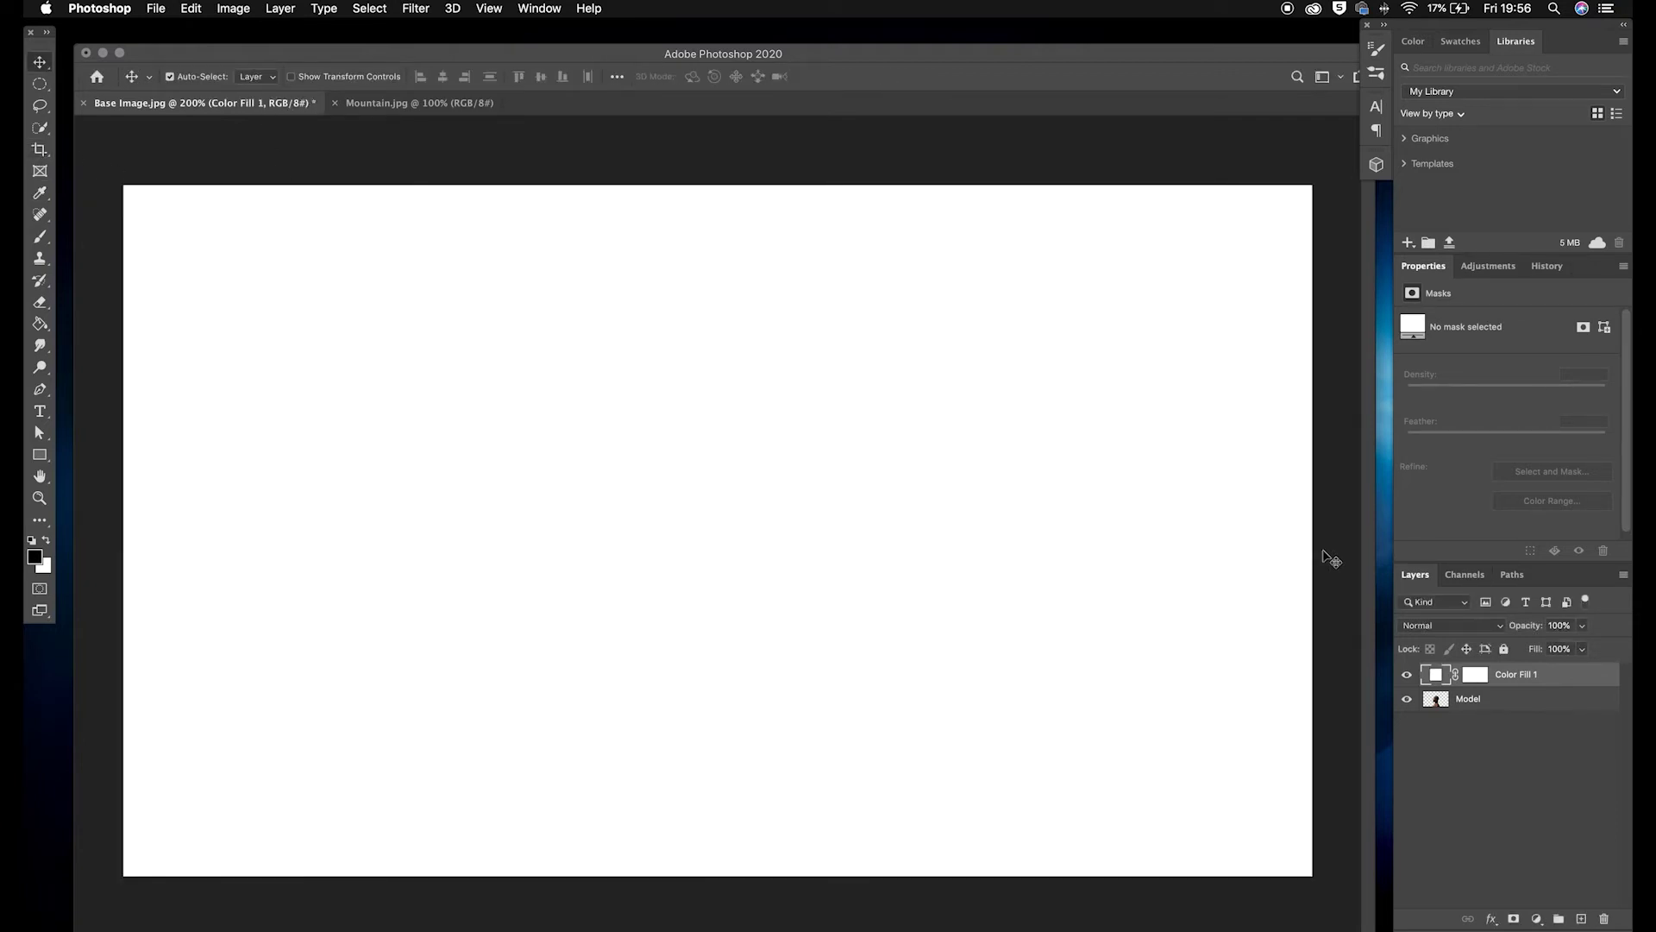
Place the white fill layer beneath the Model layer and rename it Background
left_click_drag(1532, 681, 1527, 729)
double_click(1533, 701)
type("Background")
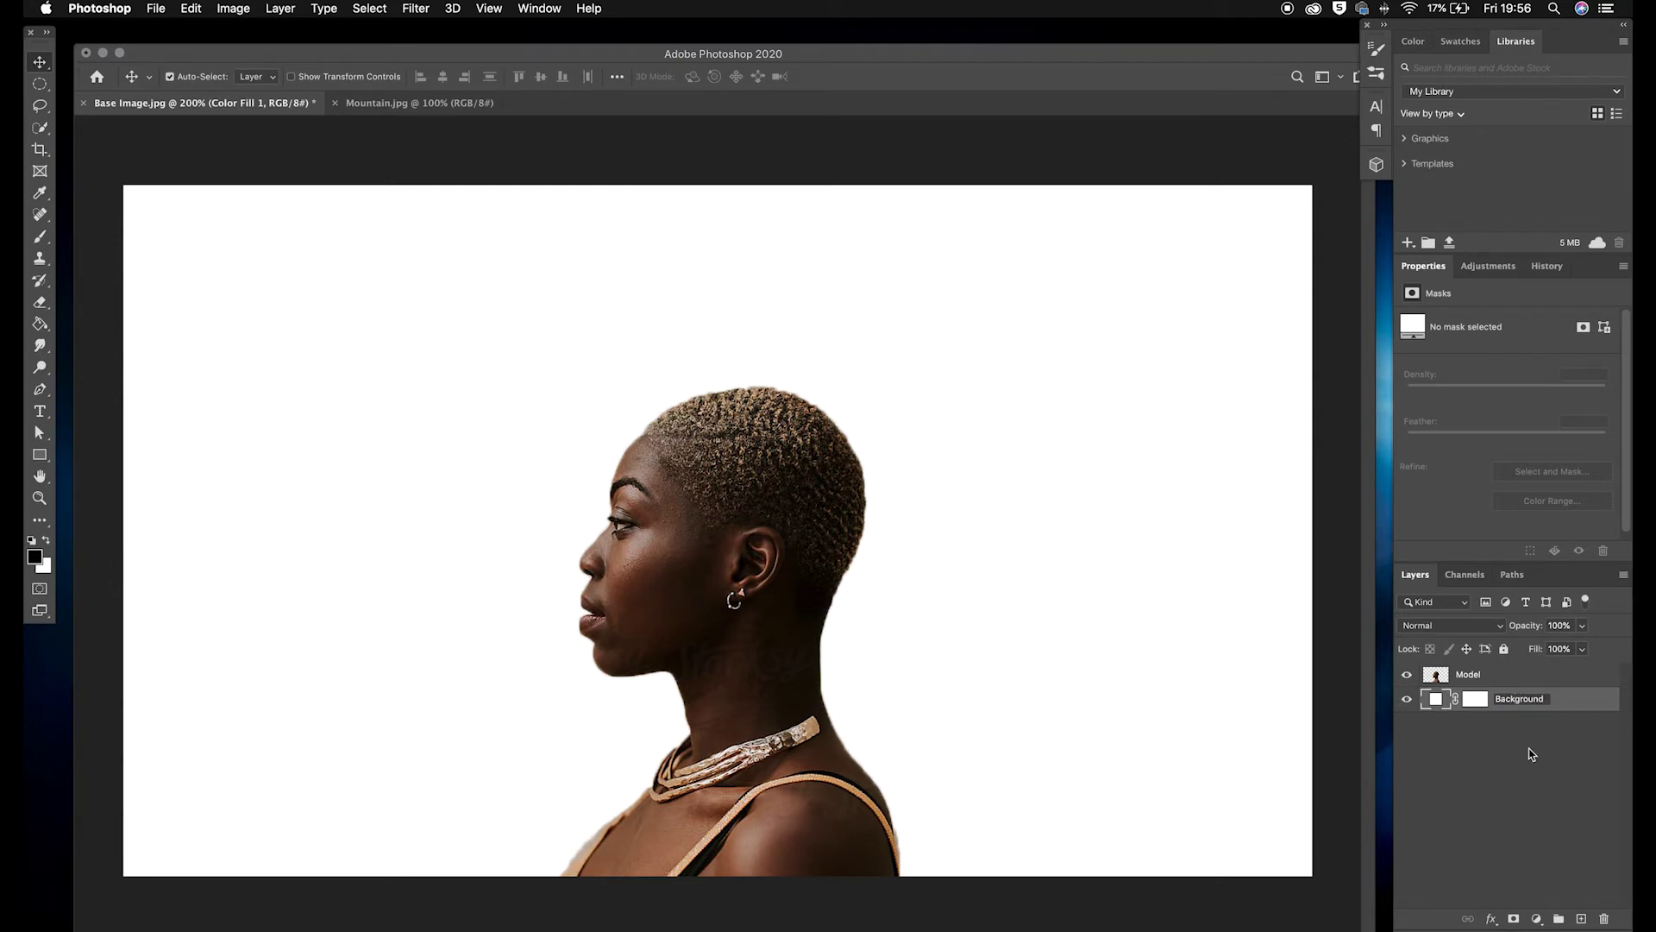
left_click(1123, 701)
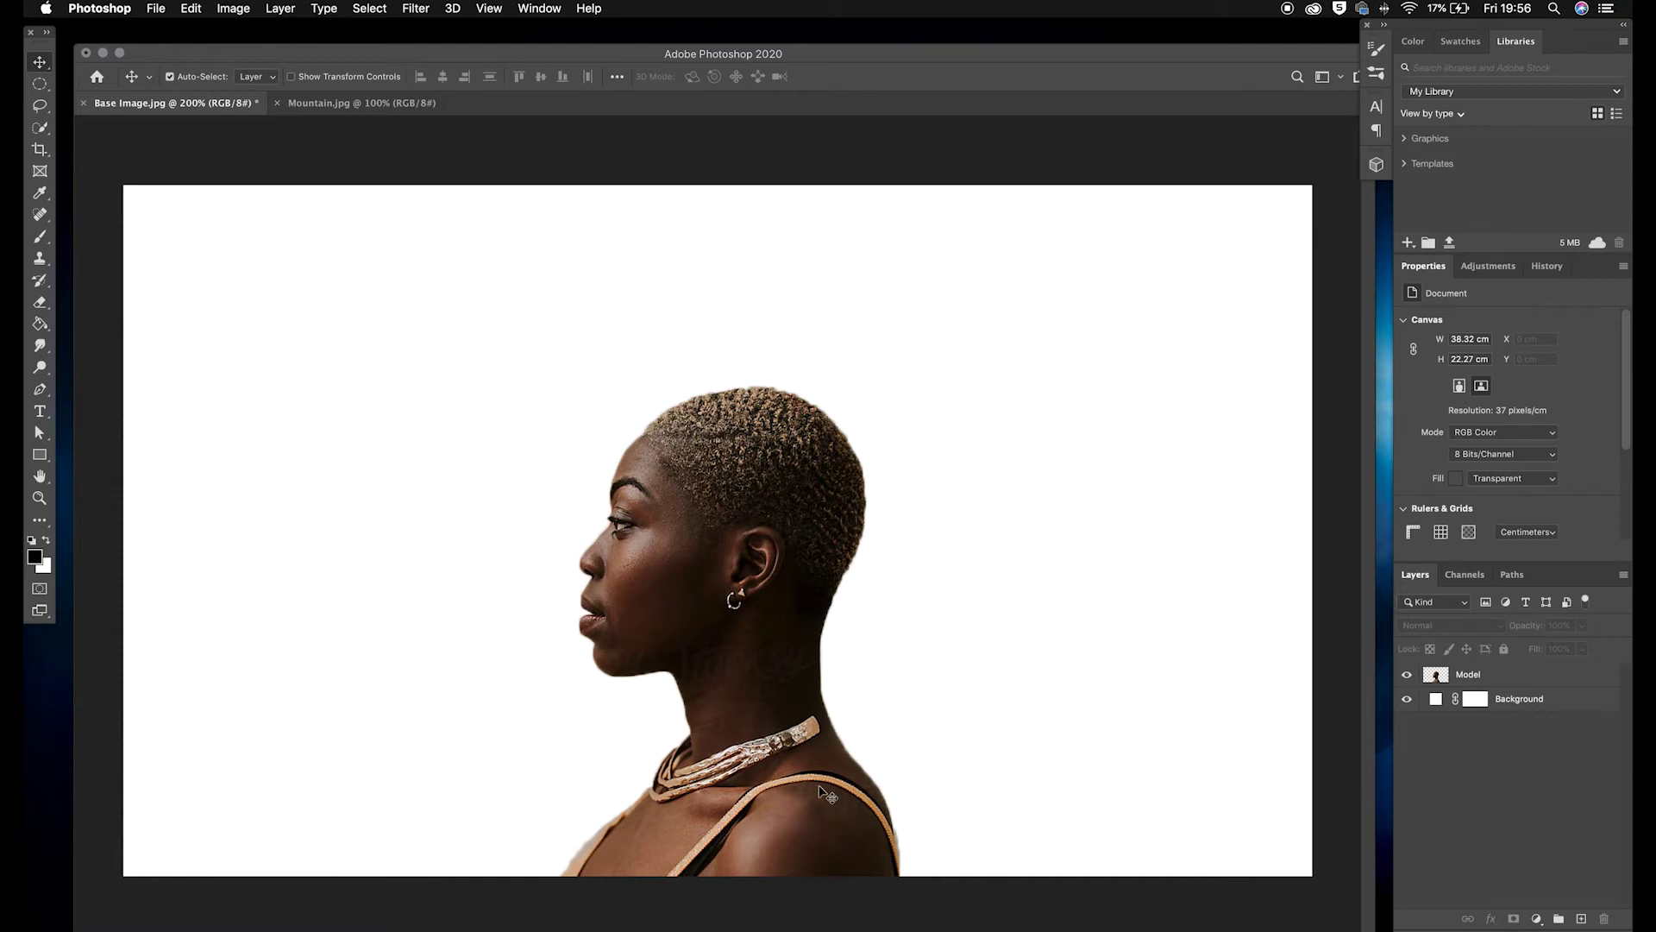
Desaturate the Model layer to turn the woman black and white
left_click(1495, 675)
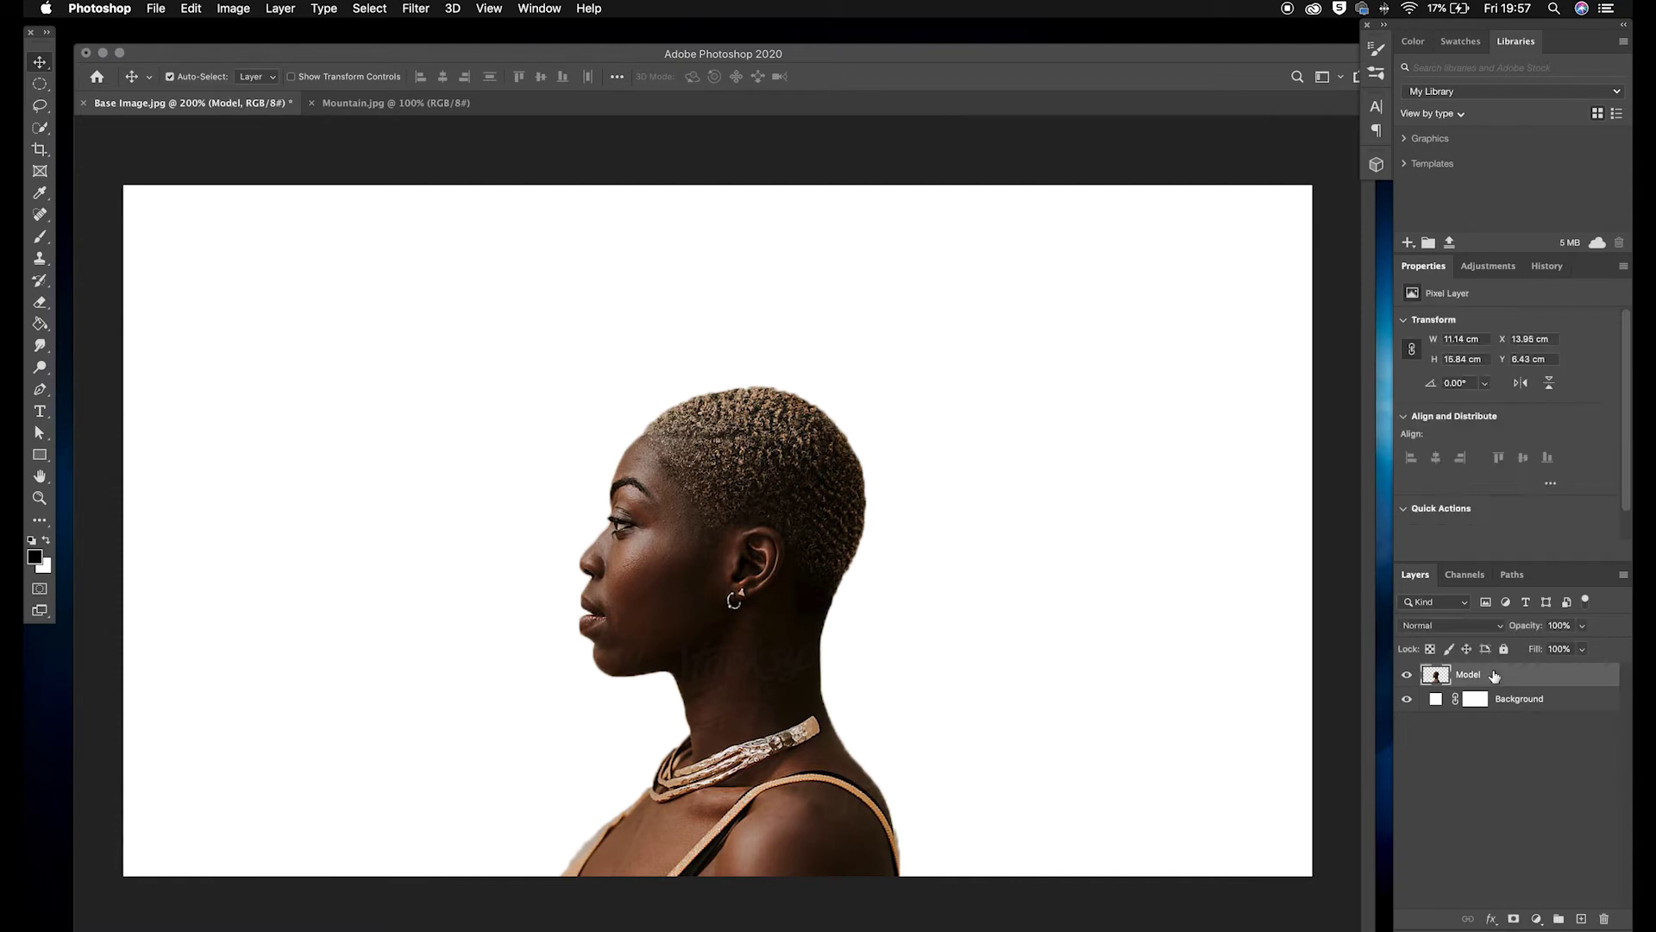
left_click(231, 8)
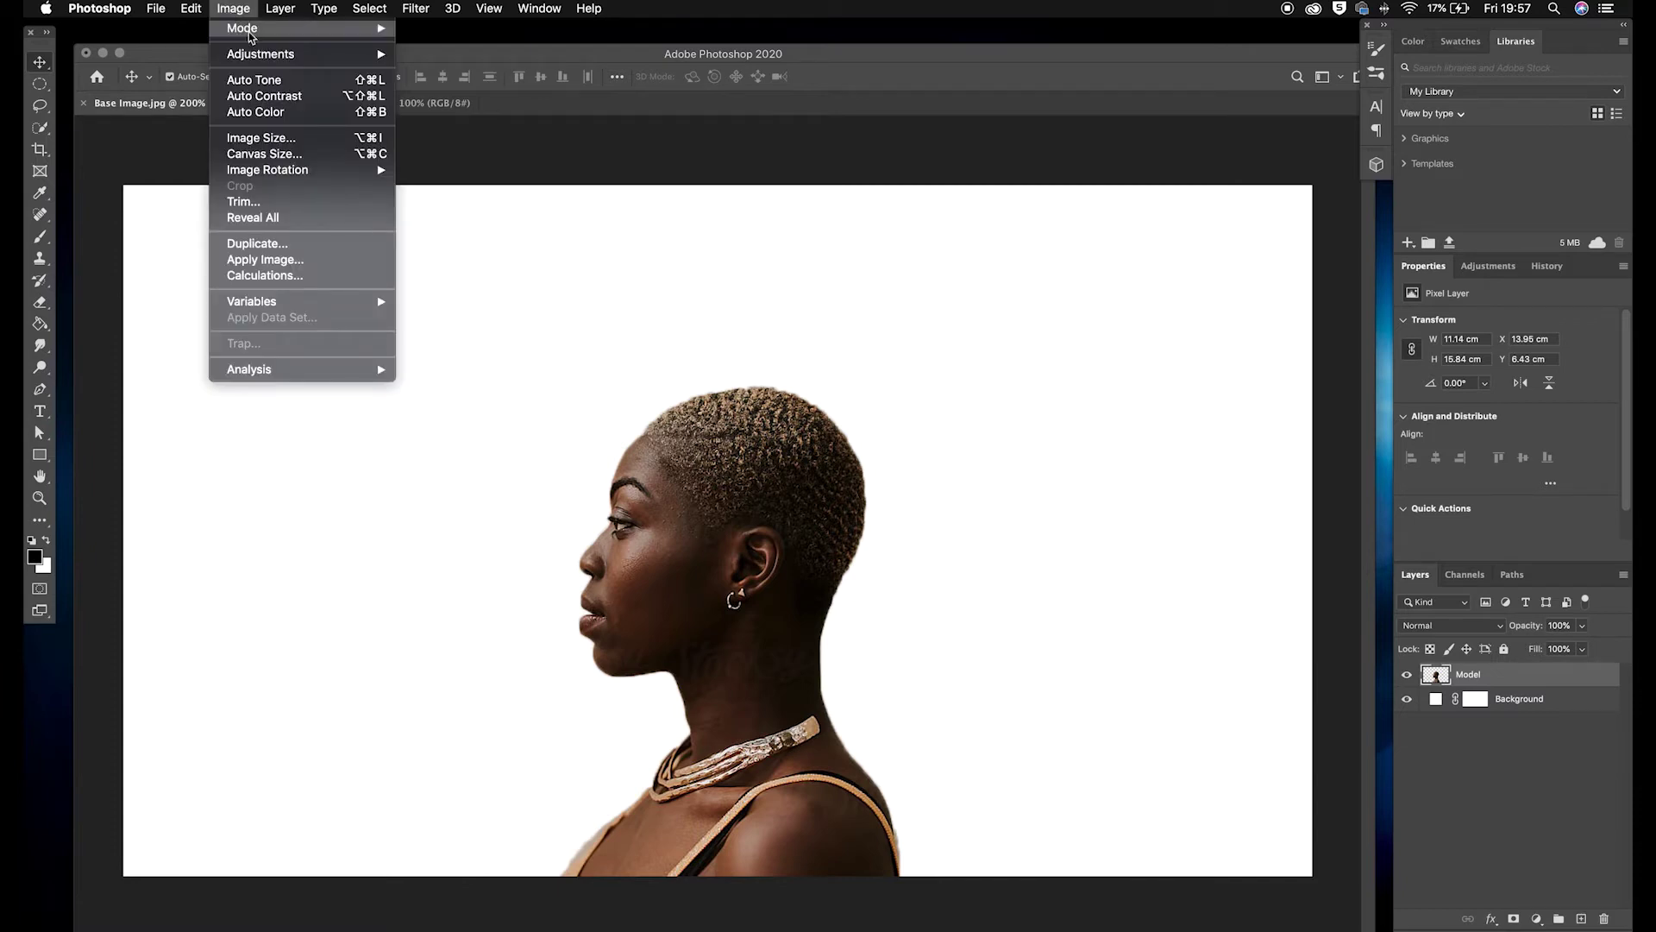
mouse_move(259, 55)
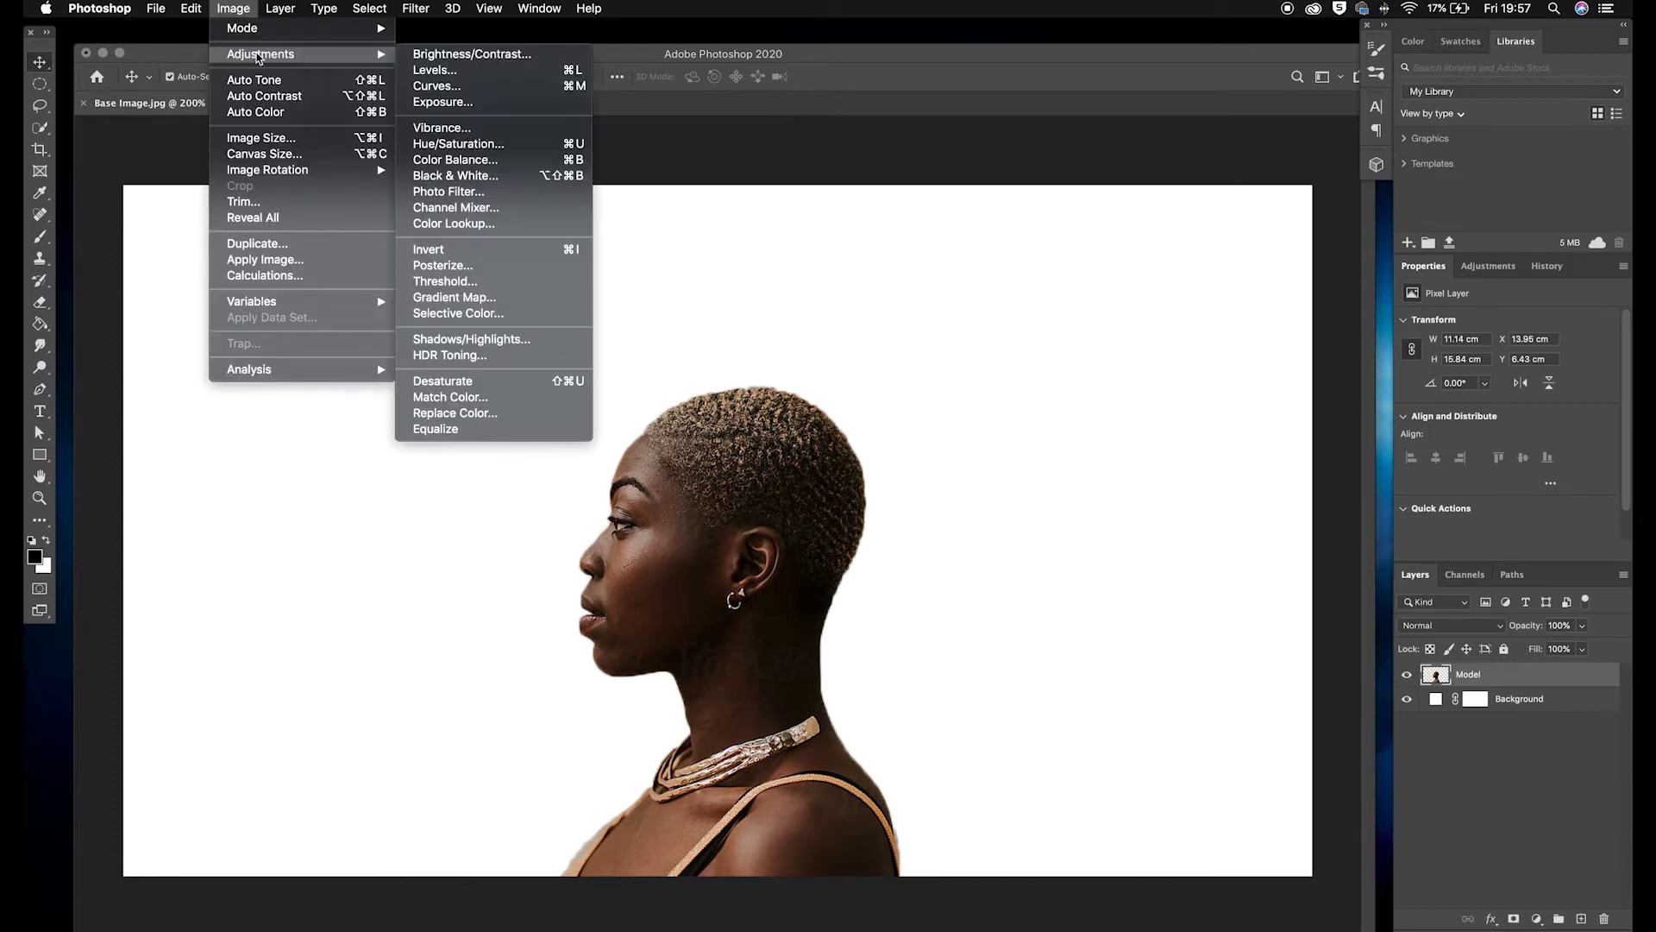
left_click(522, 388)
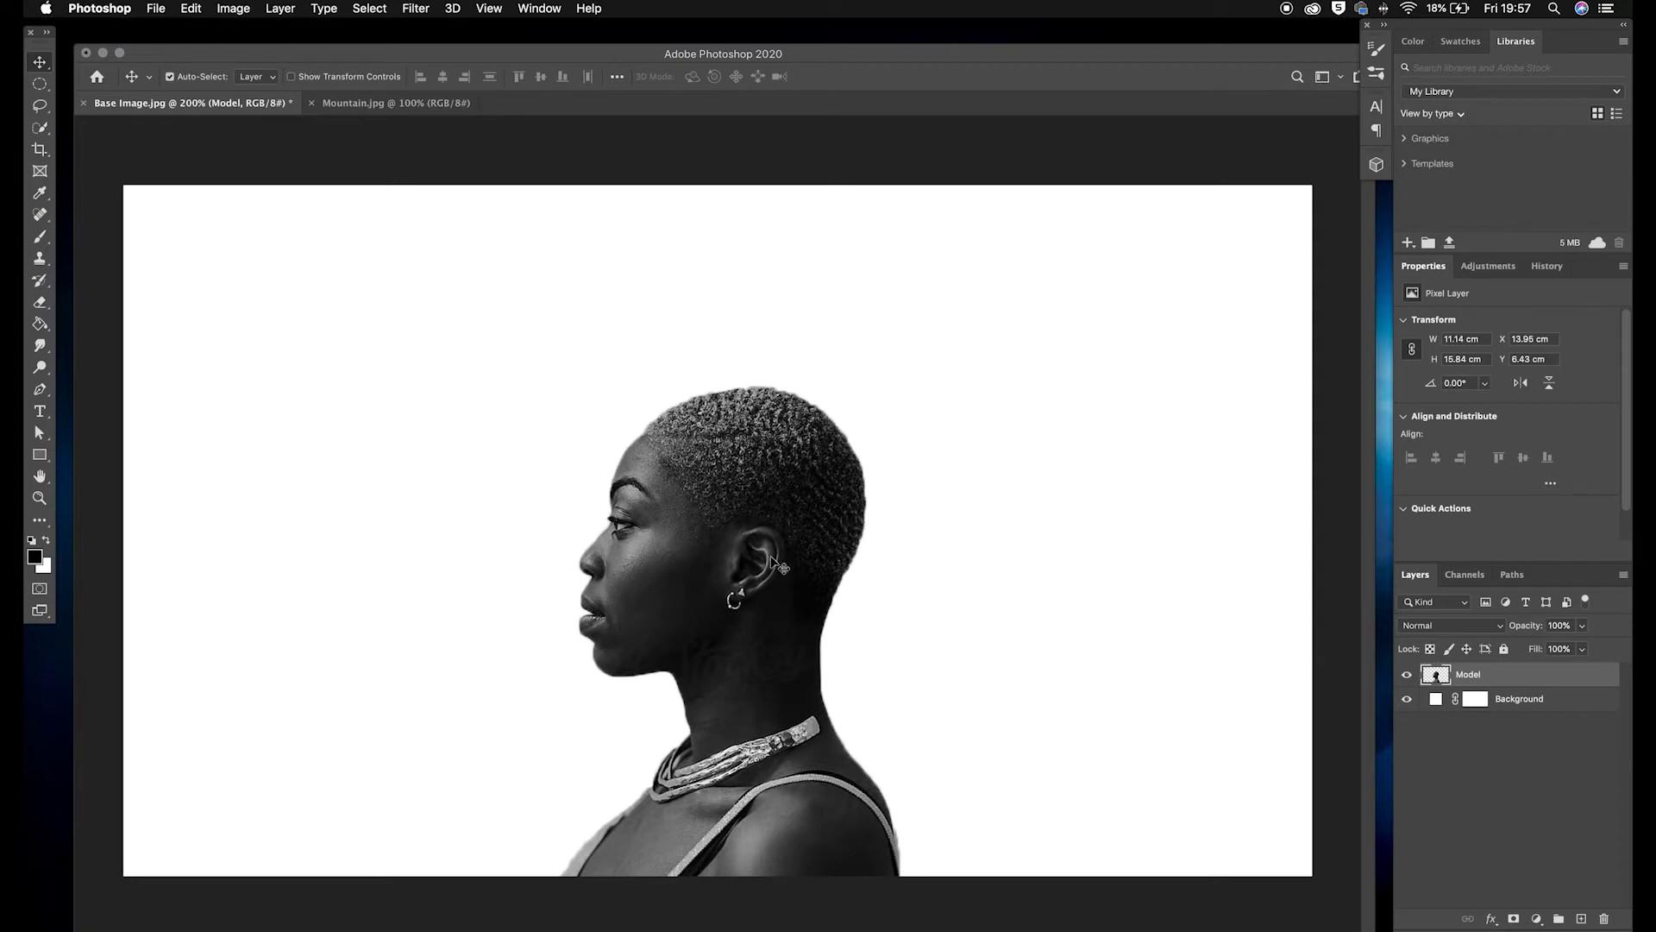
Bring the Mountain.jpg photo into the Base Image document as a new layer above the Model layer
left_click(372, 104)
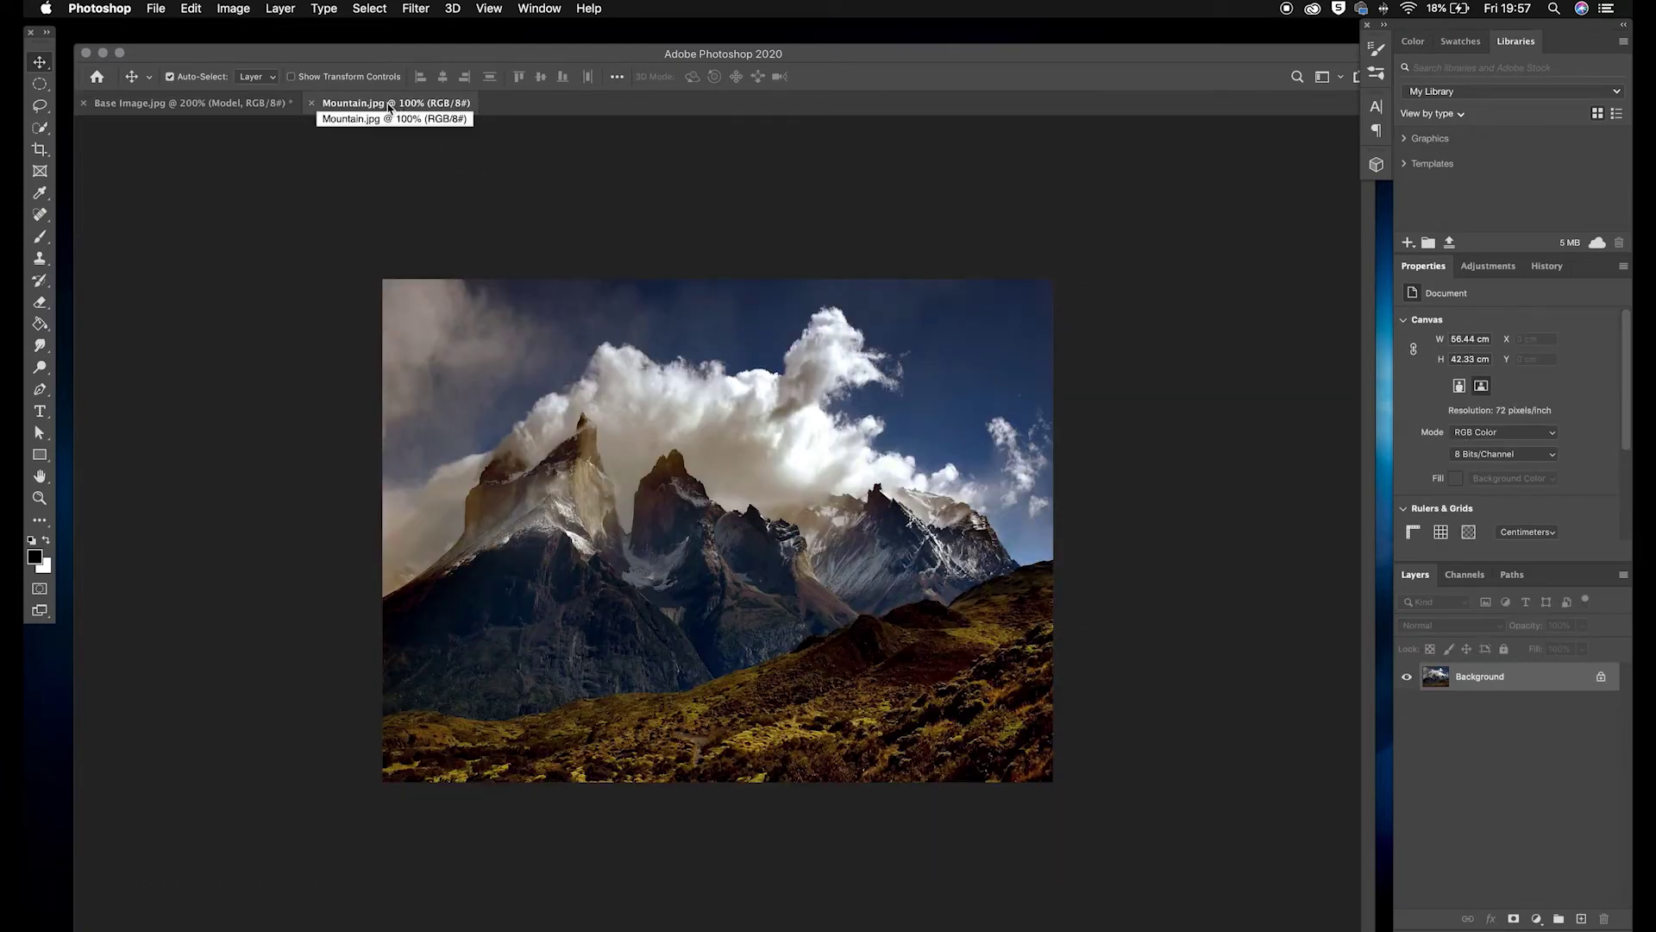
left_click_drag(388, 105, 283, 202)
left_click_drag(316, 334, 668, 483)
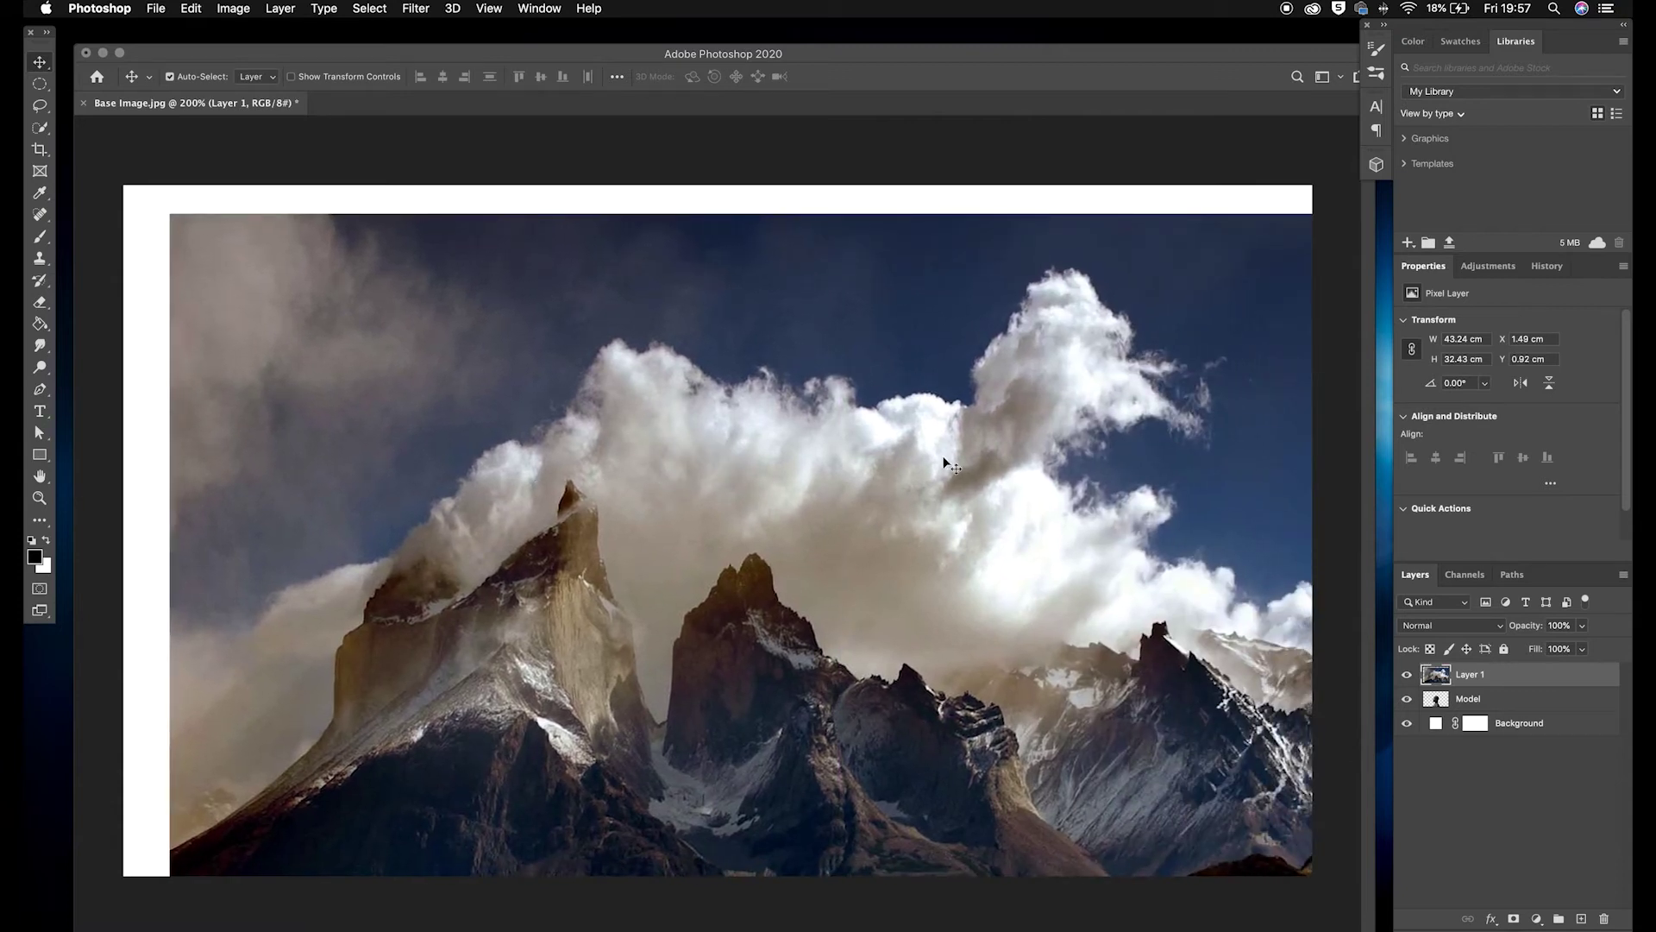
Scale the mountain layer to about 46.45% and place it over the woman's face and the empty space in front of her
key("cmd+t")
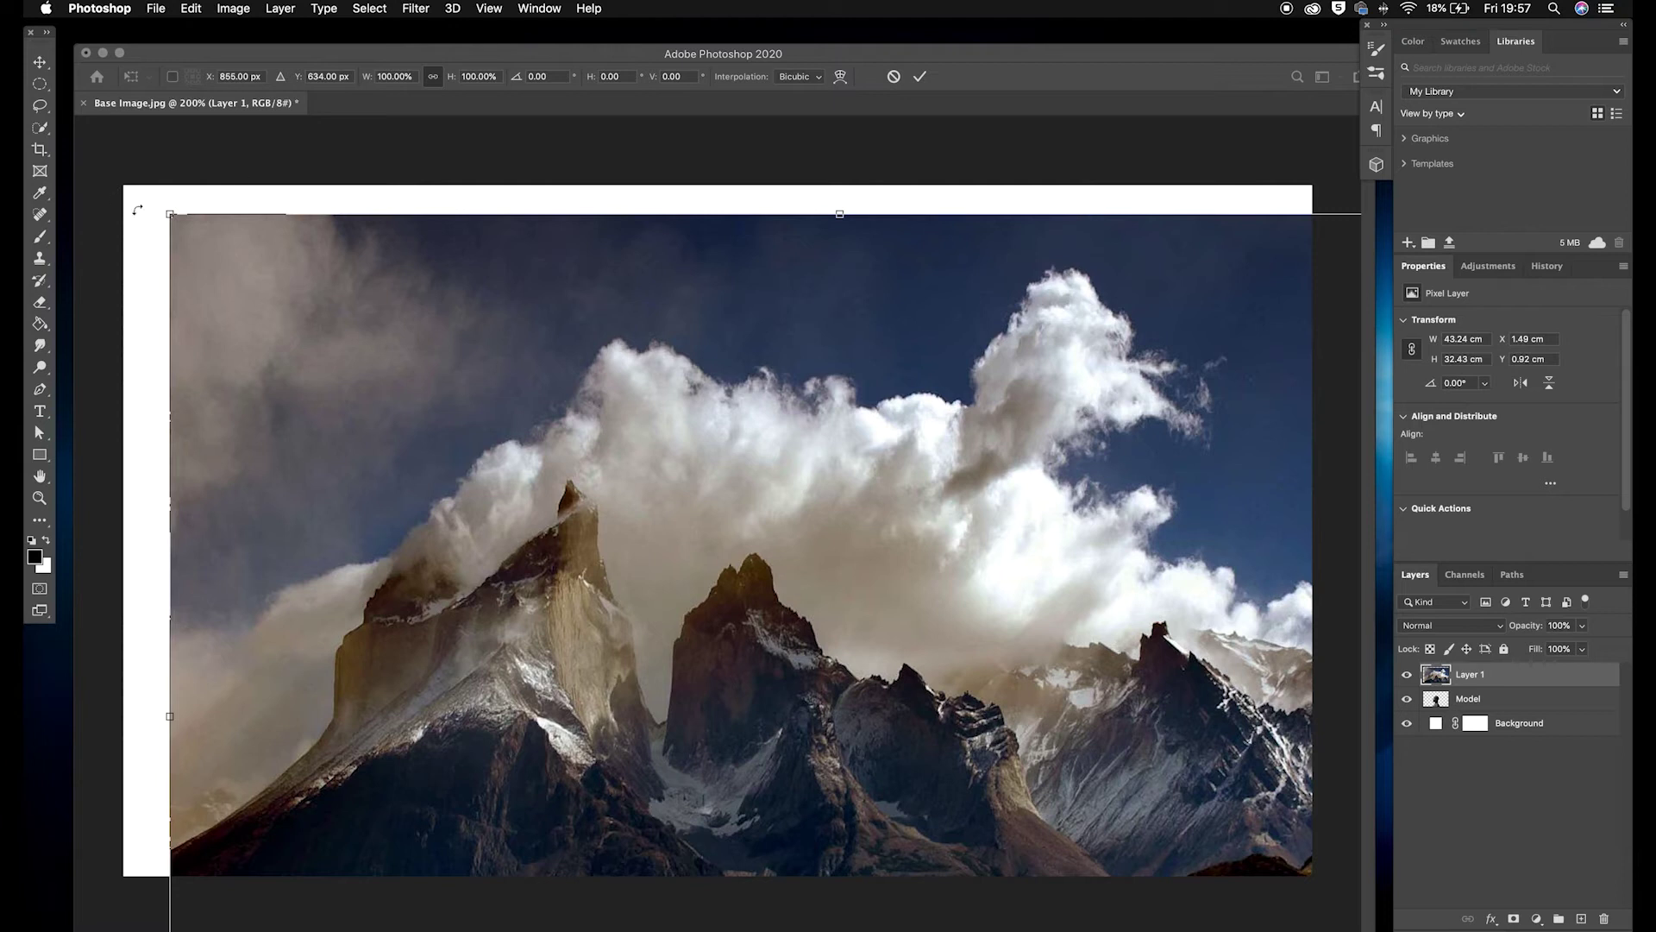
left_click_drag(170, 214, 888, 747)
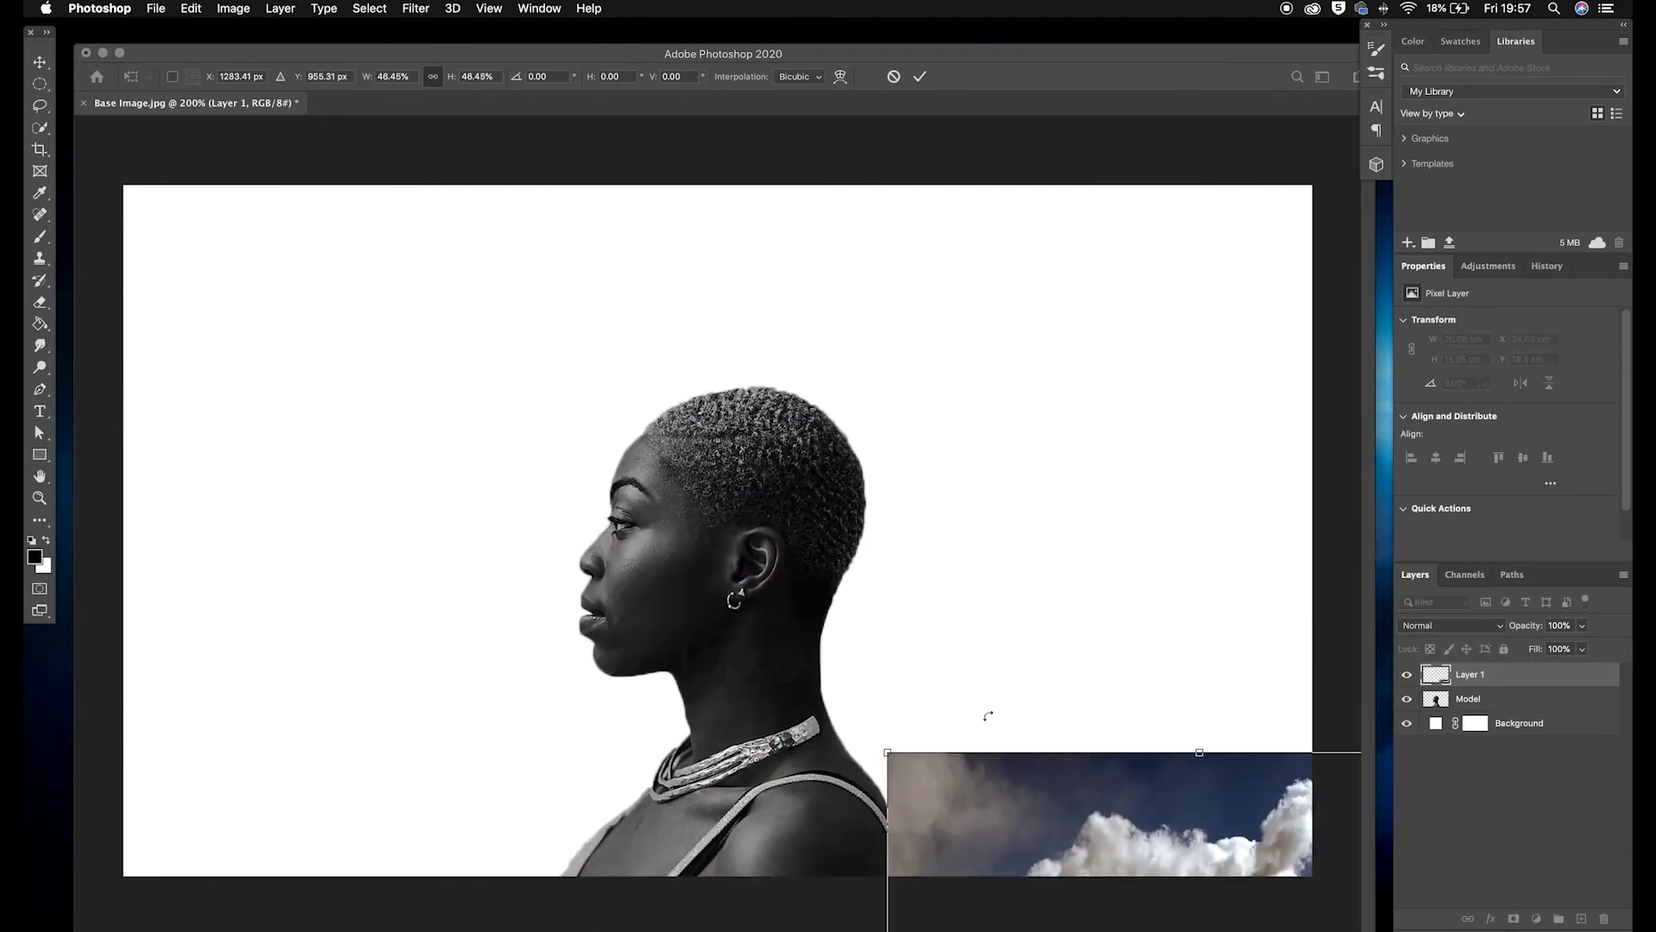
left_click_drag(996, 772, 290, 304)
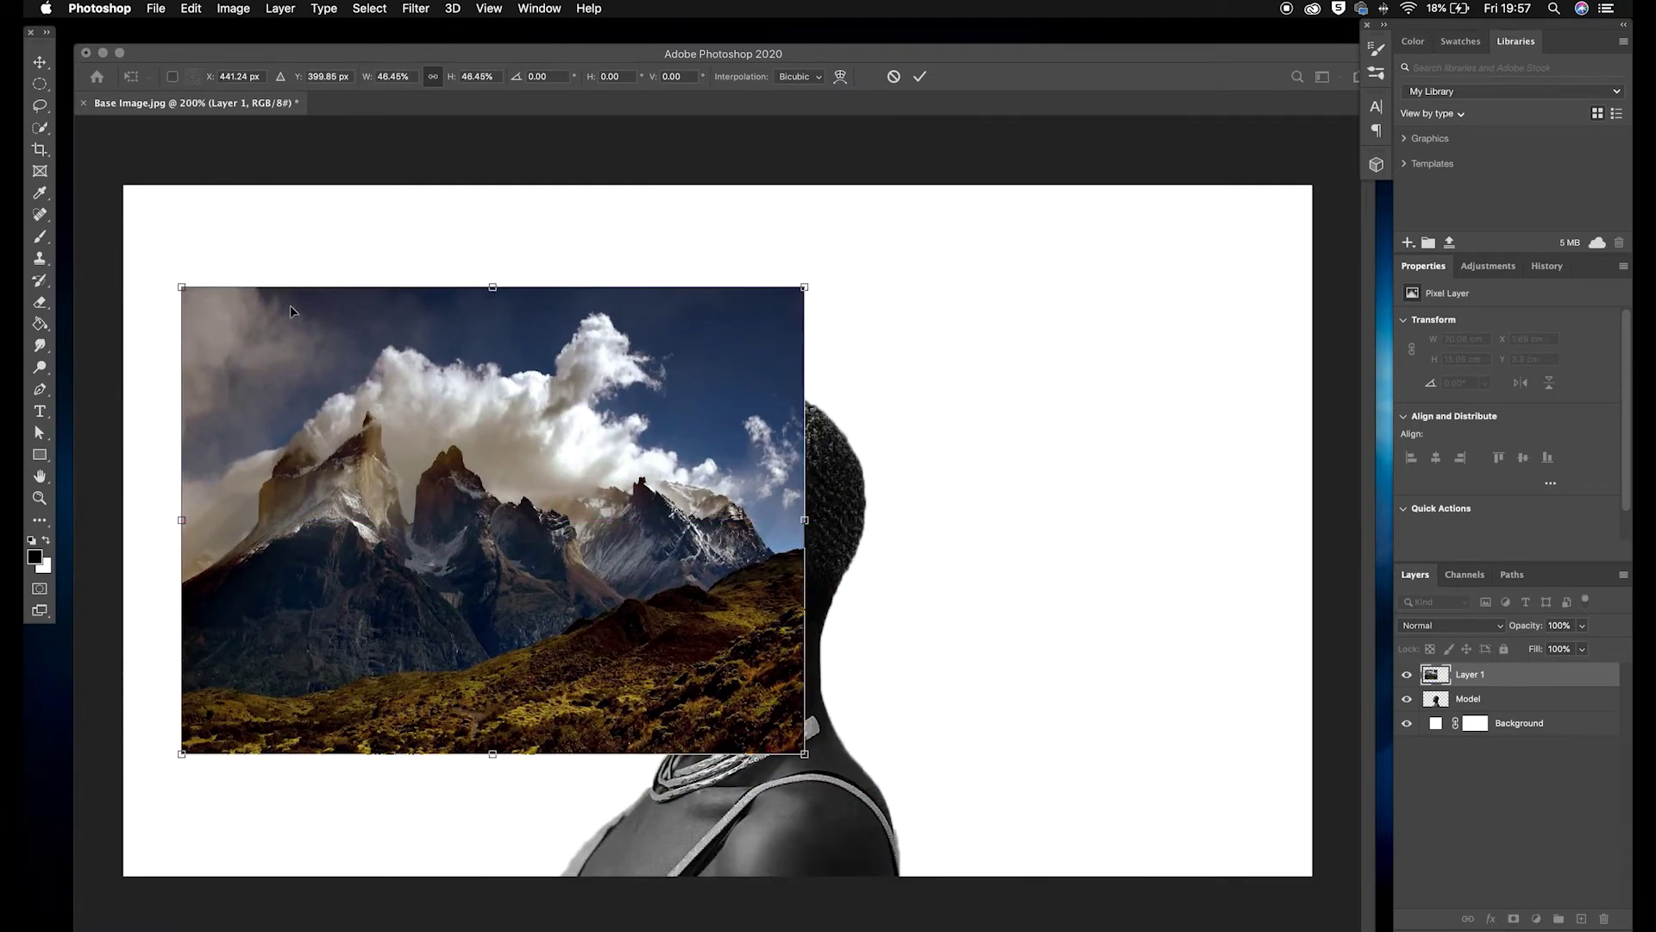
key("Return")
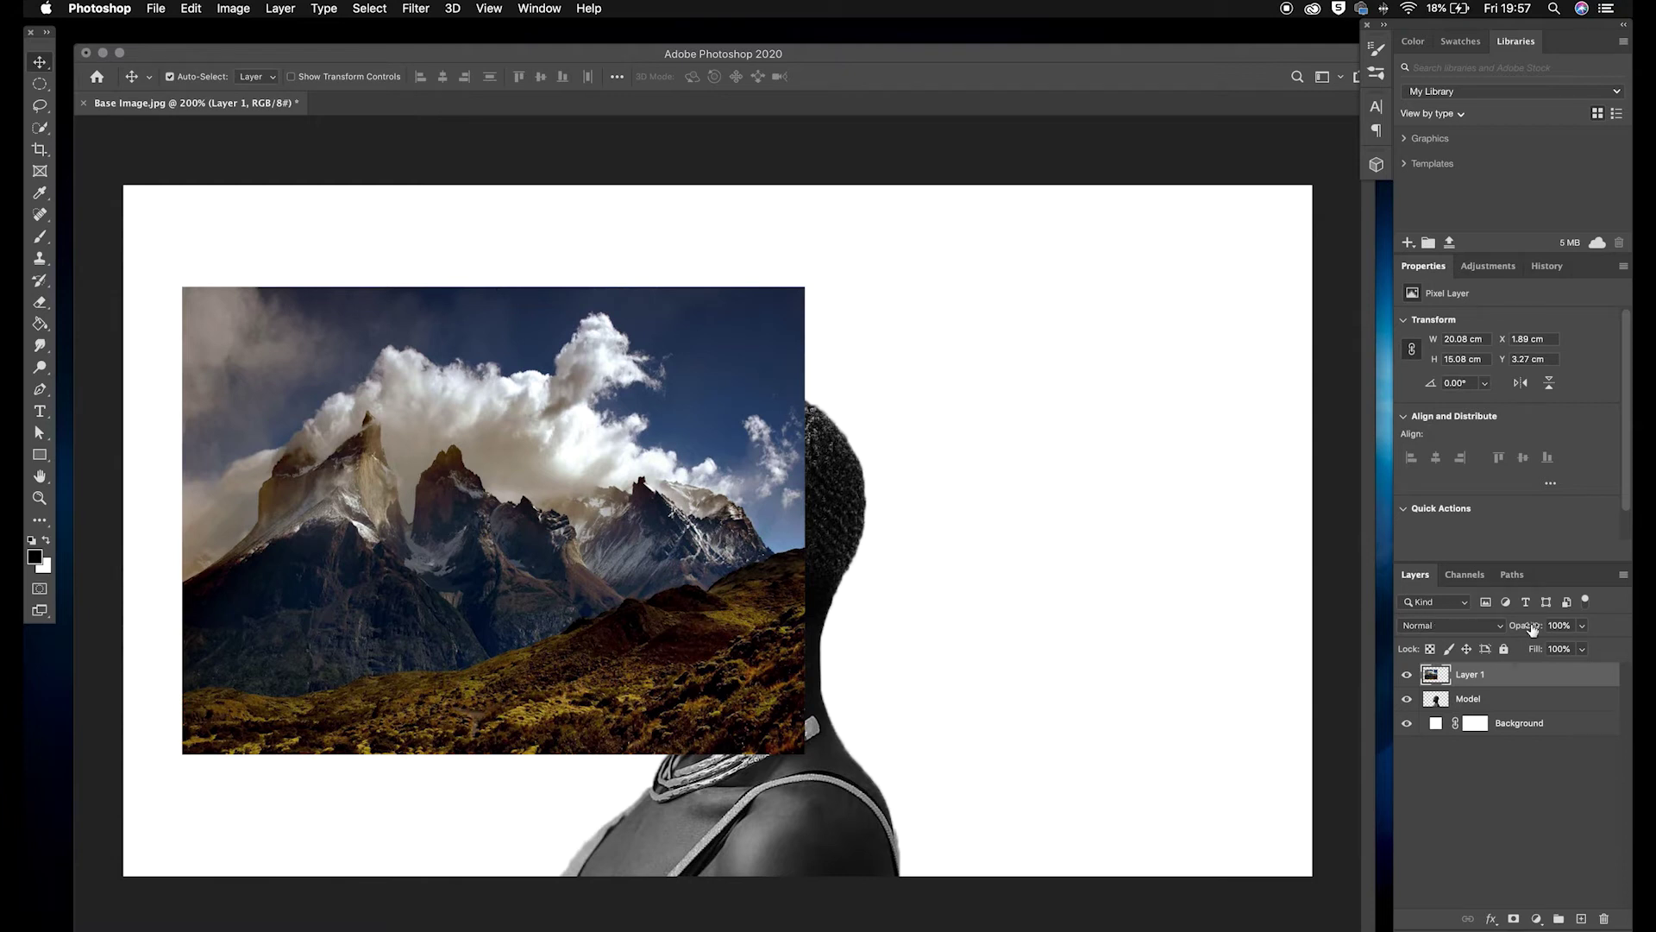
Set the mountain layer's opacity to 50% and position it so it covers the woman's head
left_click_drag(1569, 625, 1544, 623)
type("50")
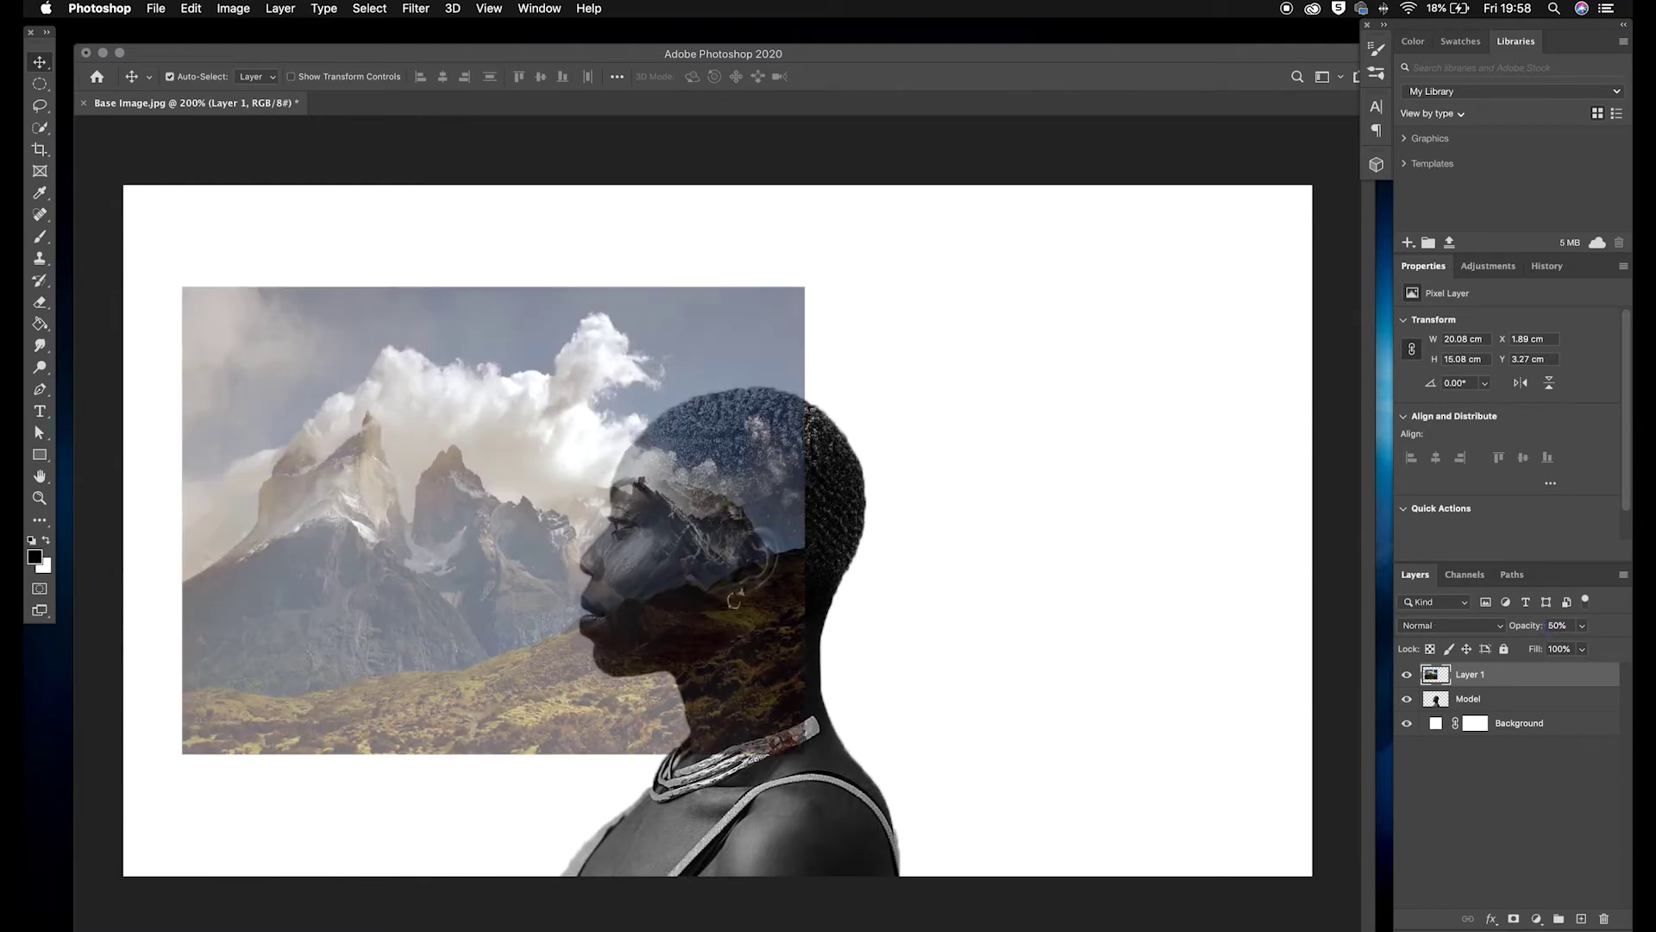
left_click_drag(413, 480, 584, 535)
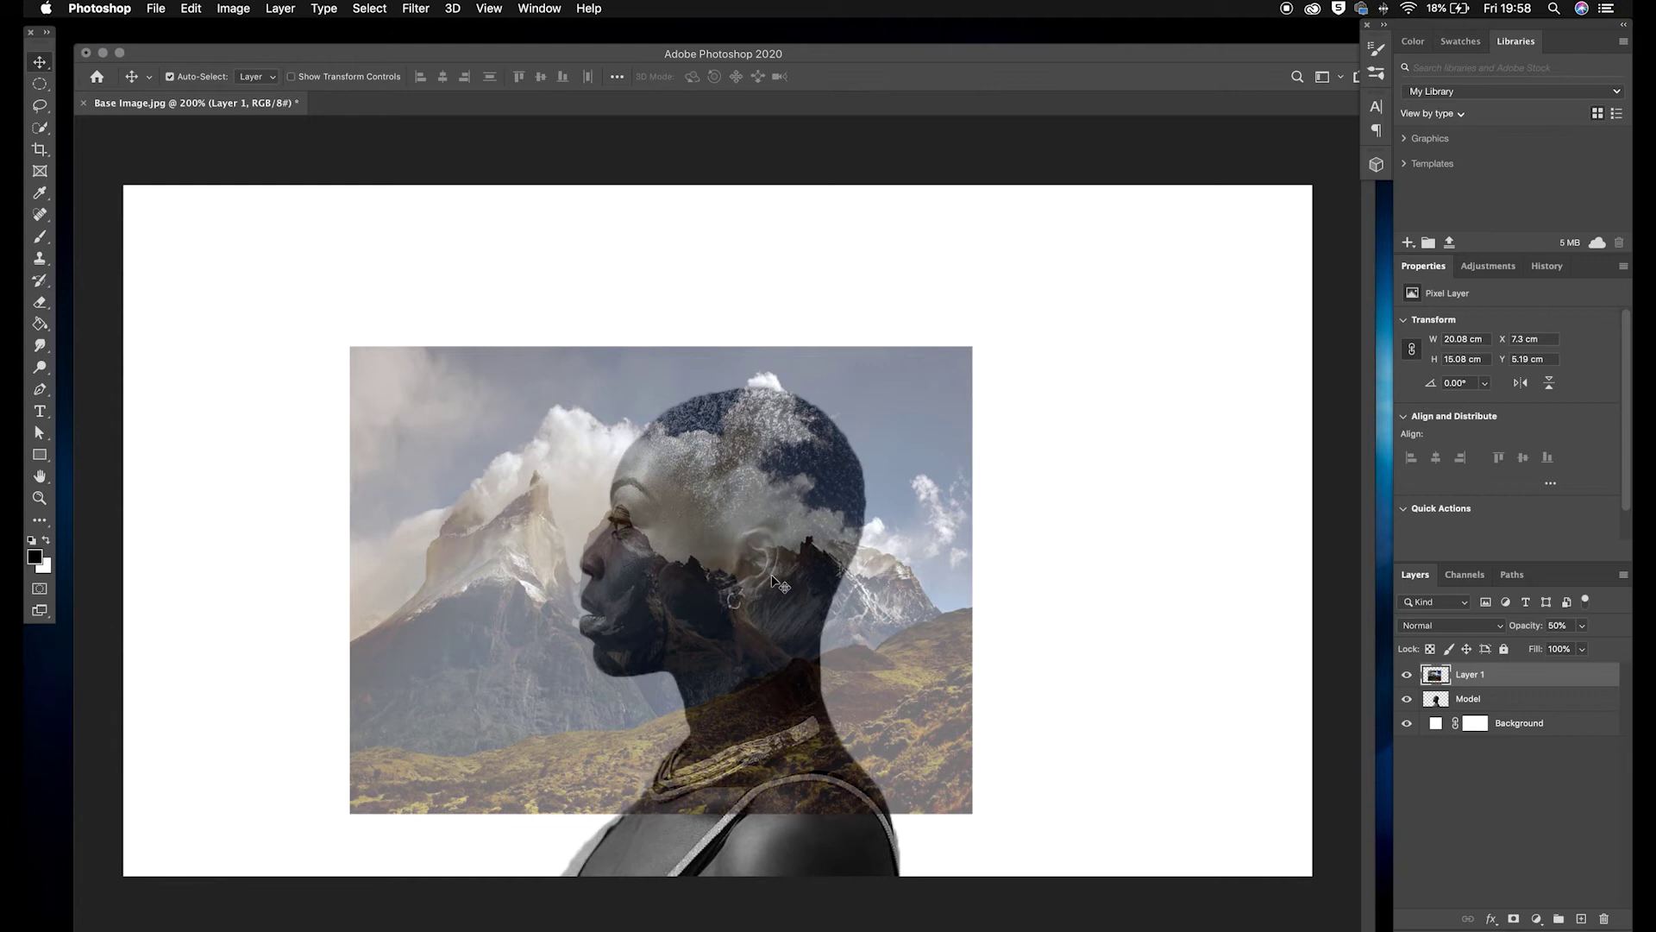
left_click_drag(444, 533, 538, 515)
Enlarge the mountain layer to about 24.19 × 18.16 cm and shift it up and right over the woman's head
key("super+t")
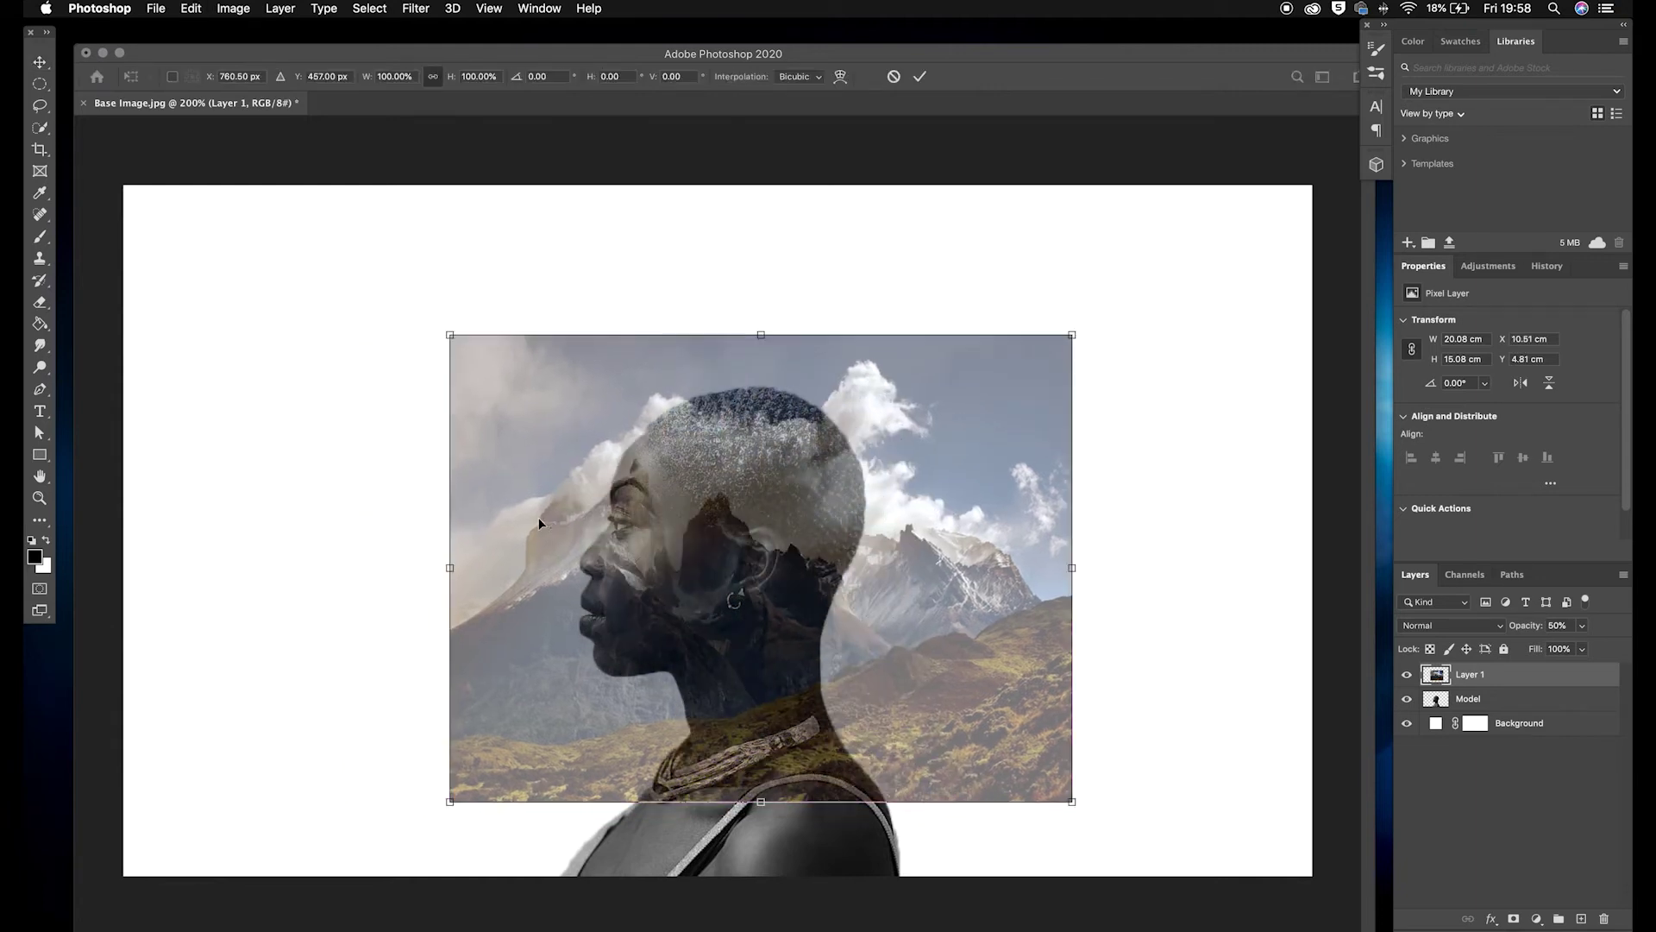
left_click_drag(450, 333, 309, 261)
key("Return")
left_click_drag(467, 371, 519, 315)
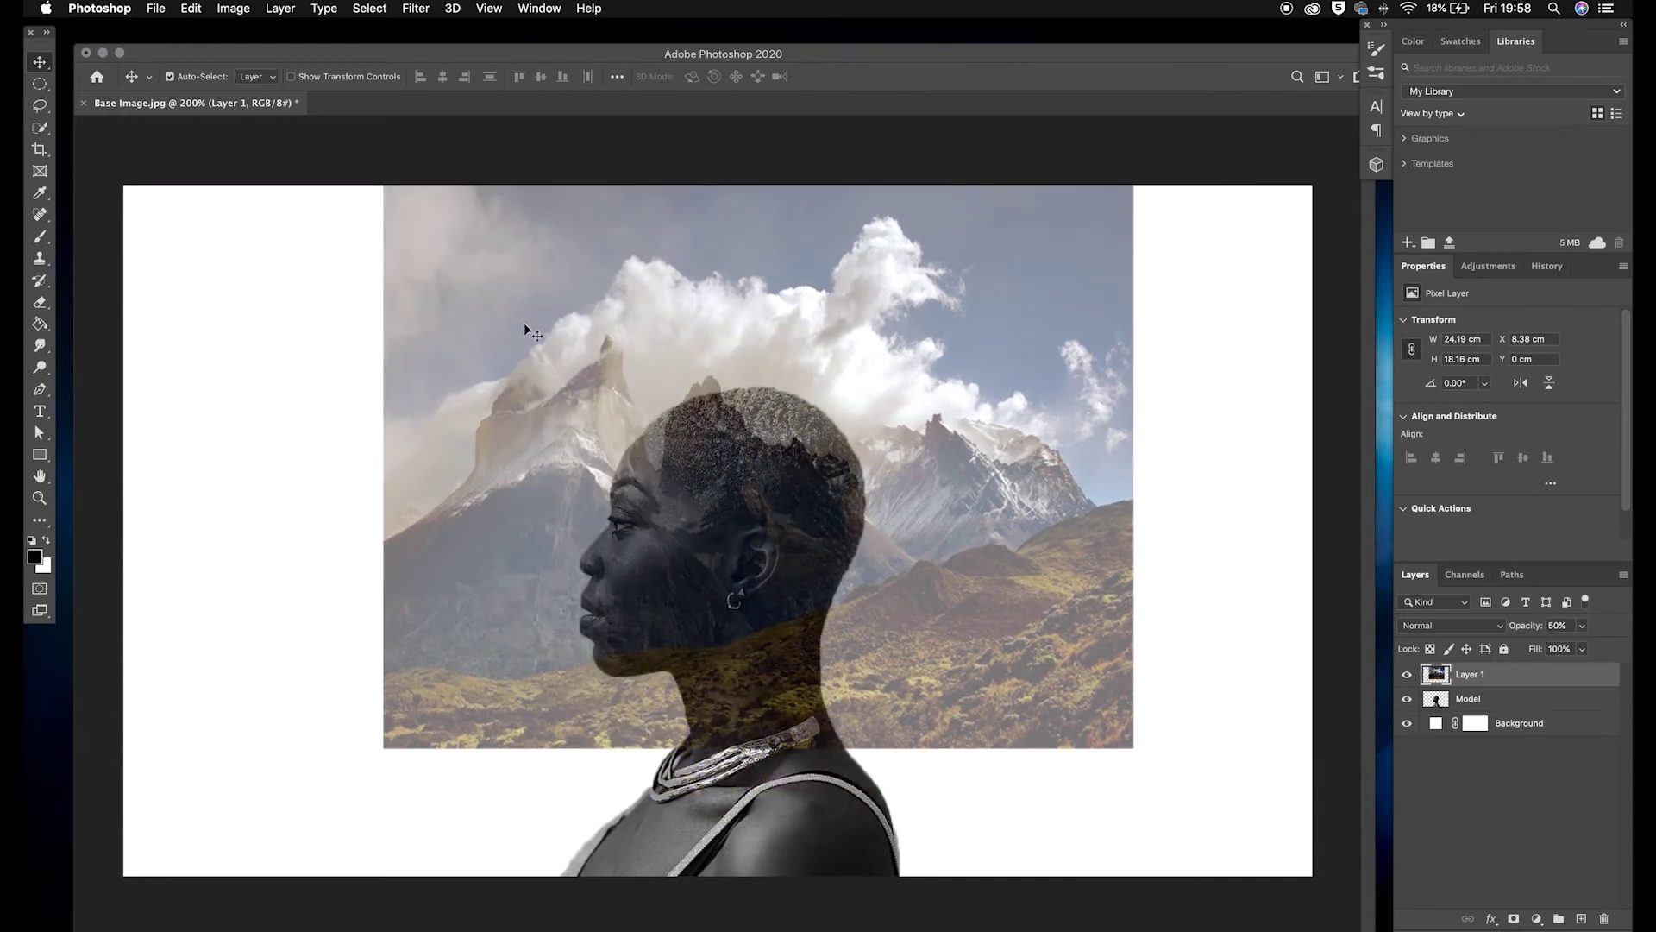
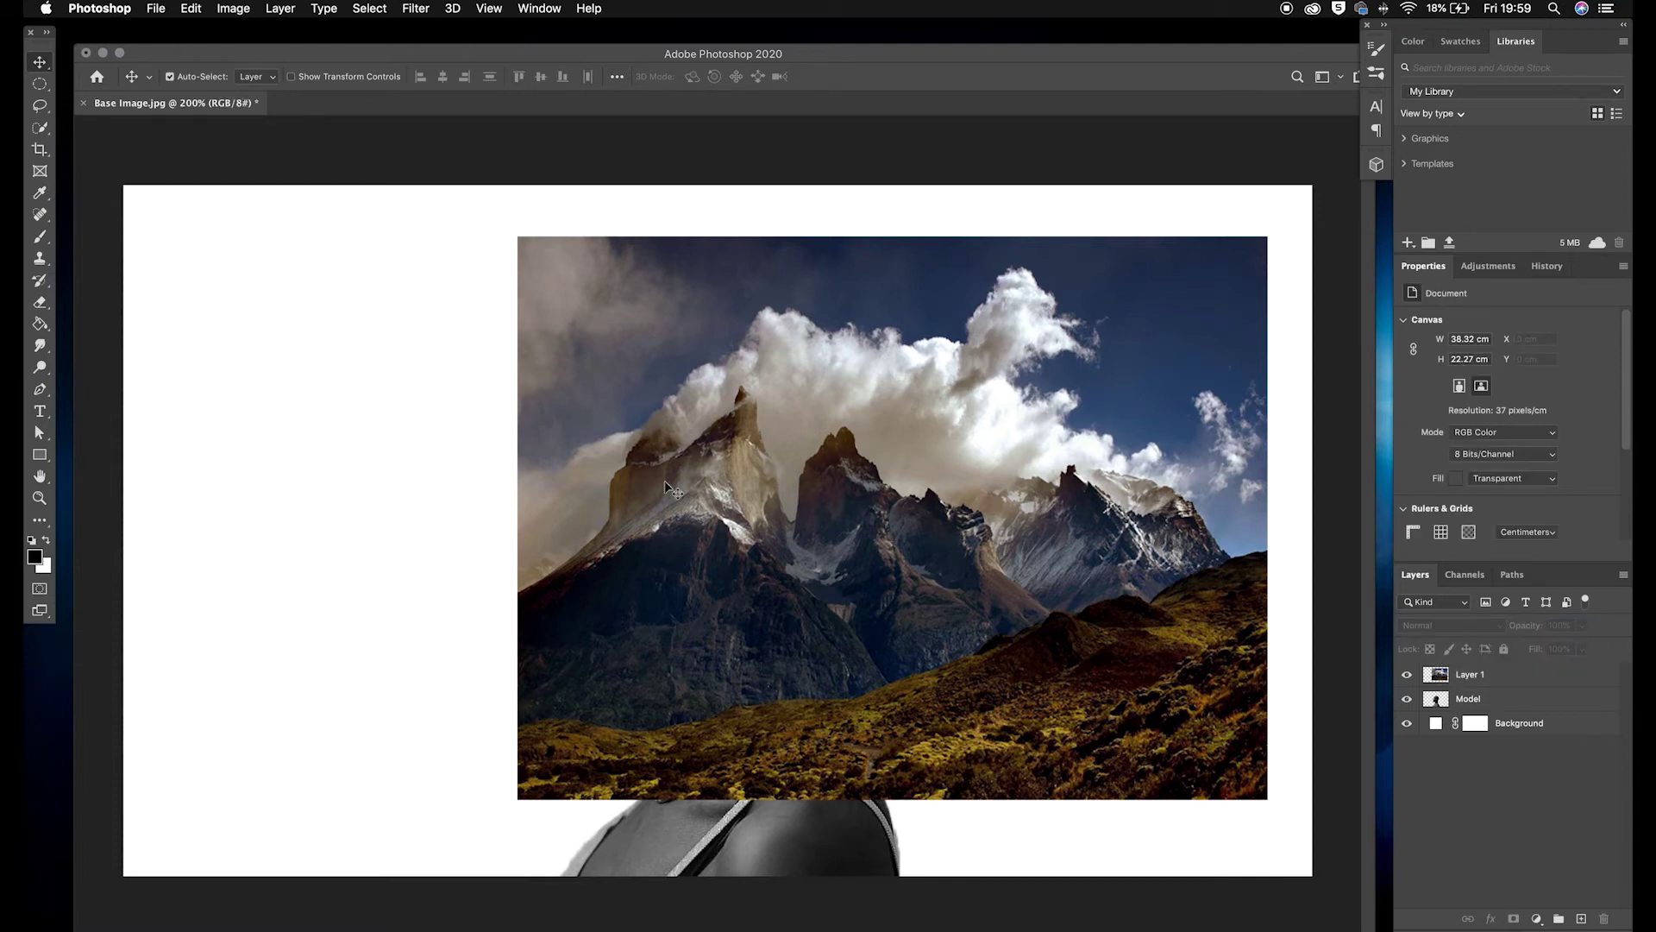
Load the Model layer's outline as a selection and use it to add a layer mask to the mountain layer
left_click(1479, 704)
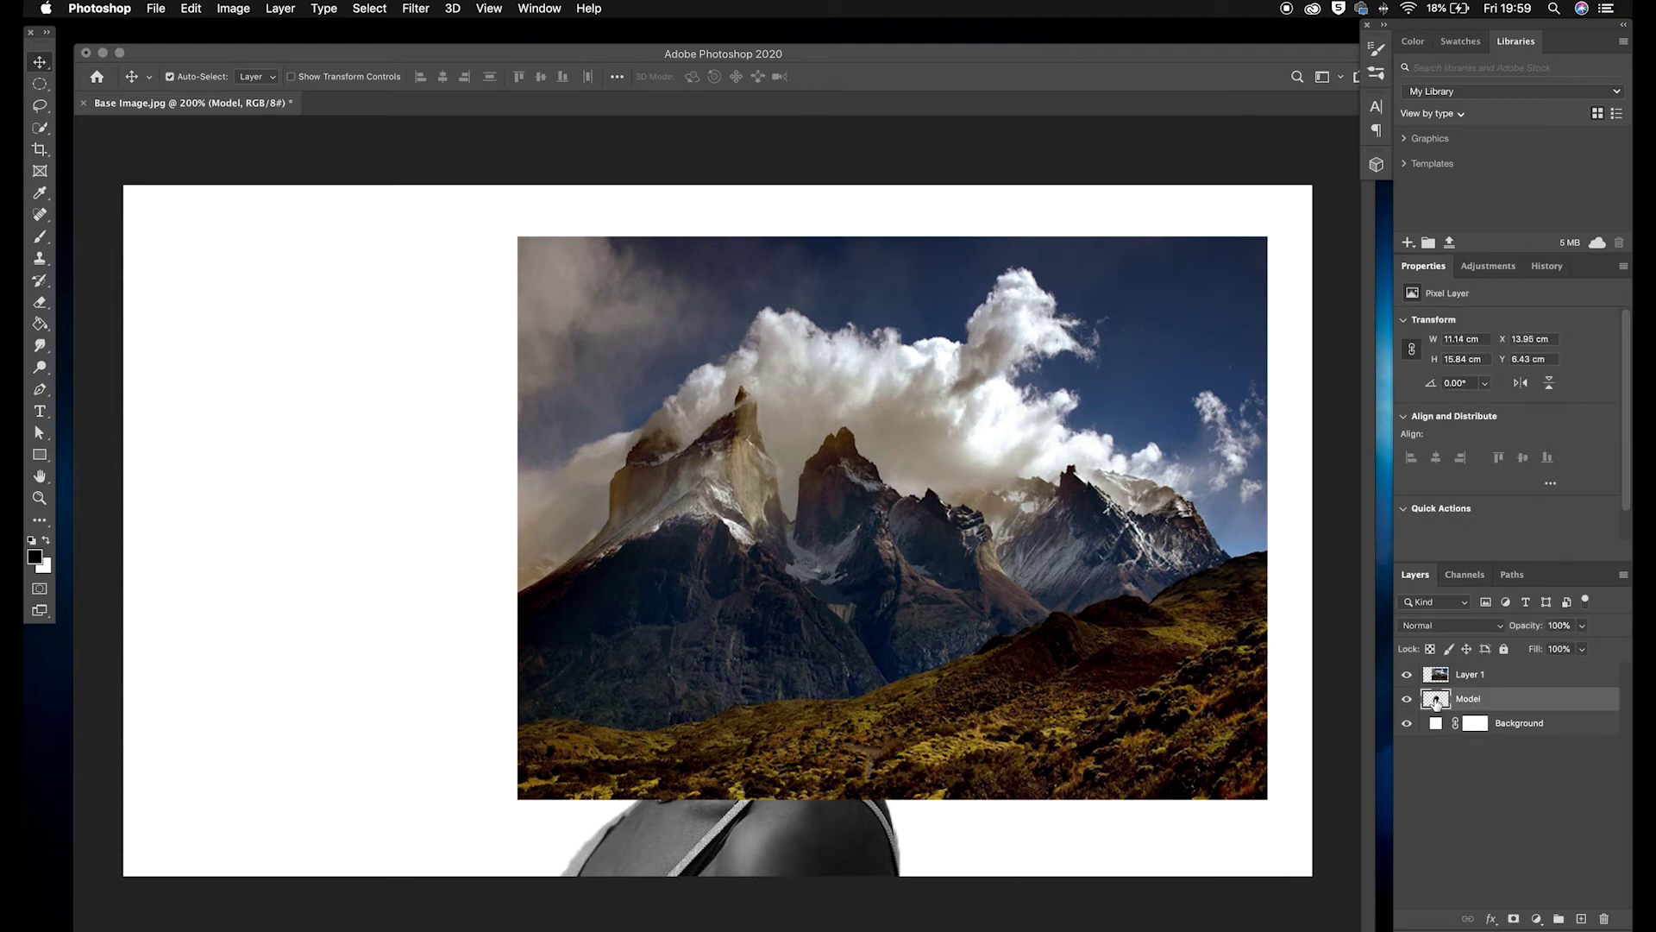
left_click(1436, 703, "super")
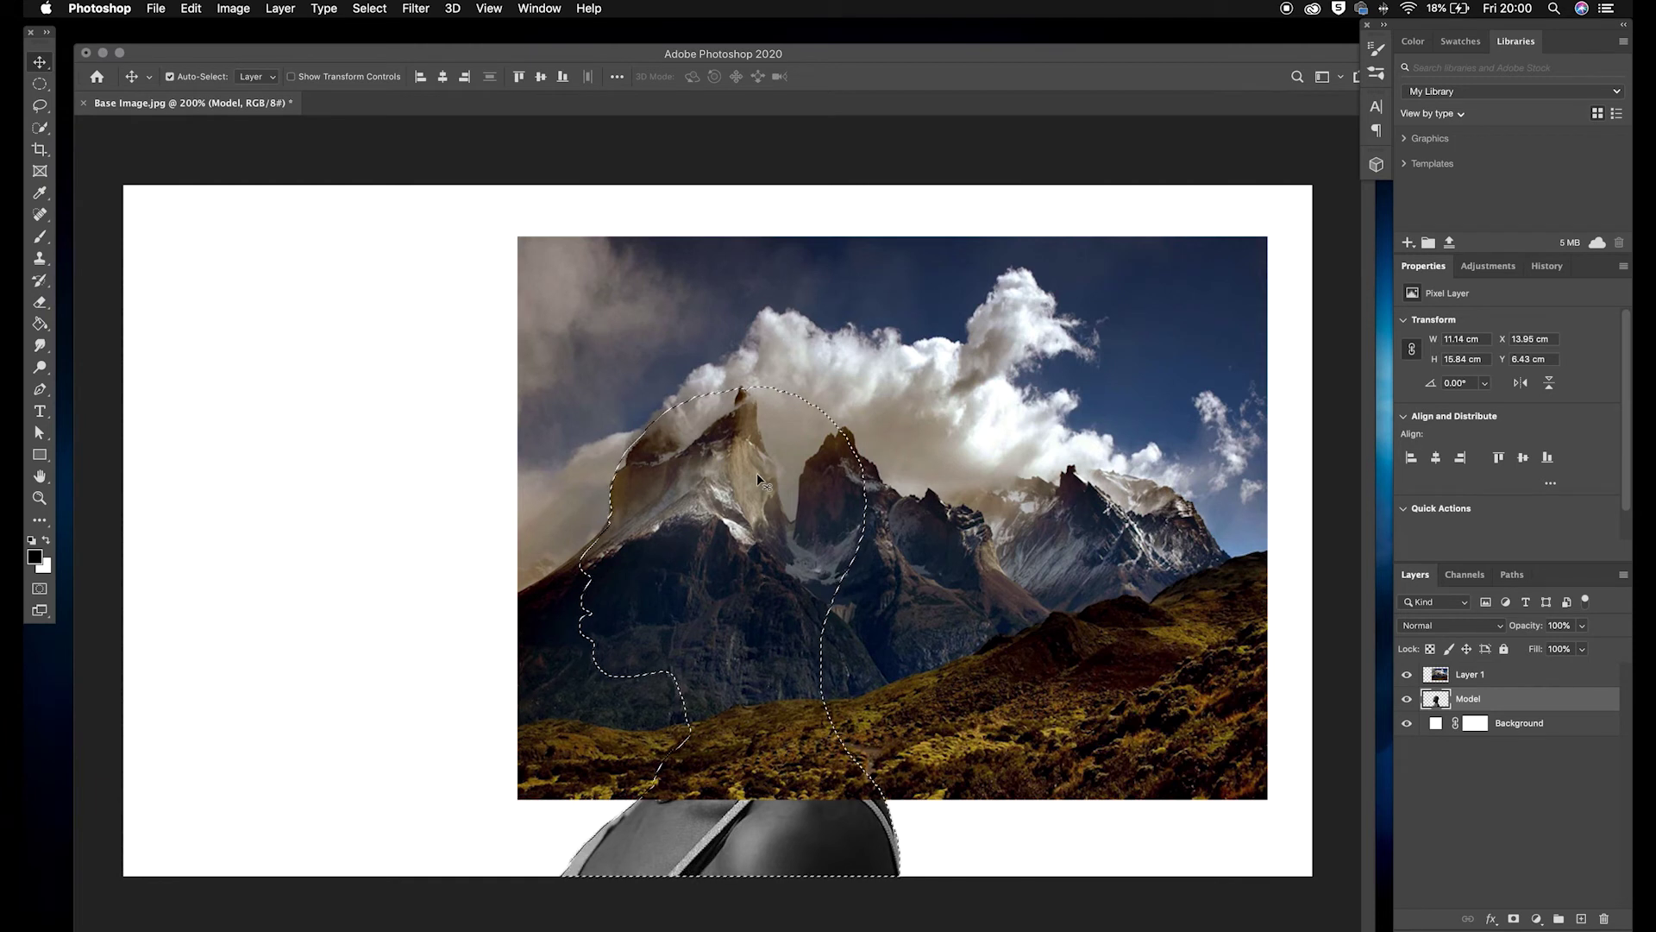
left_click(1478, 681)
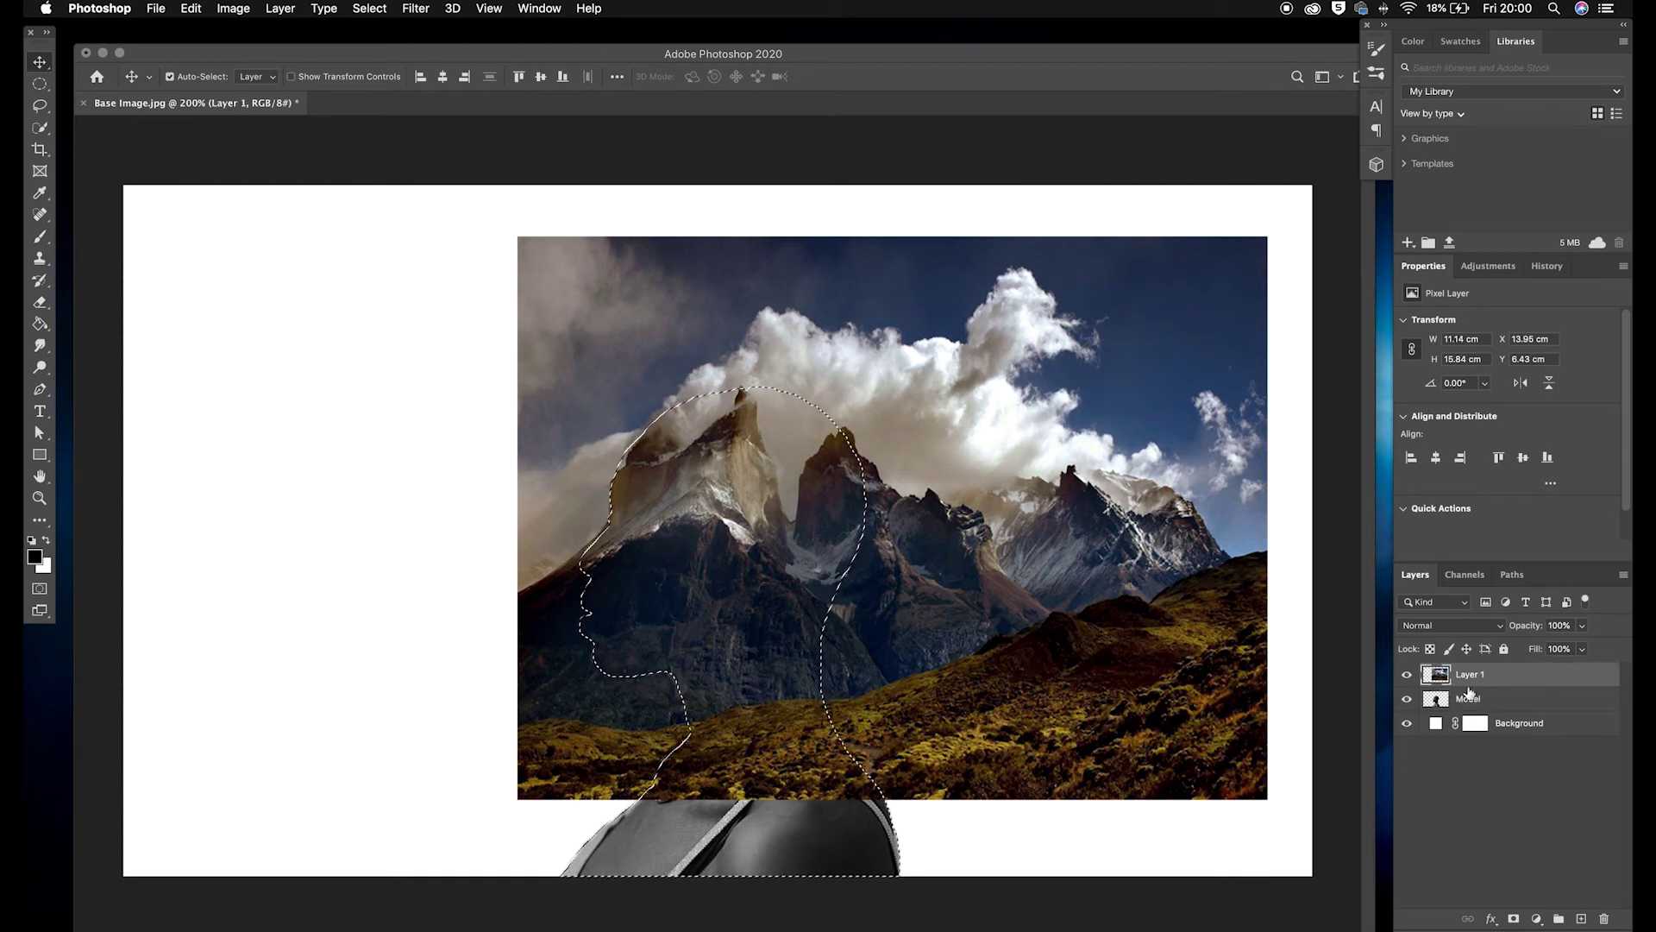
left_click(1515, 919)
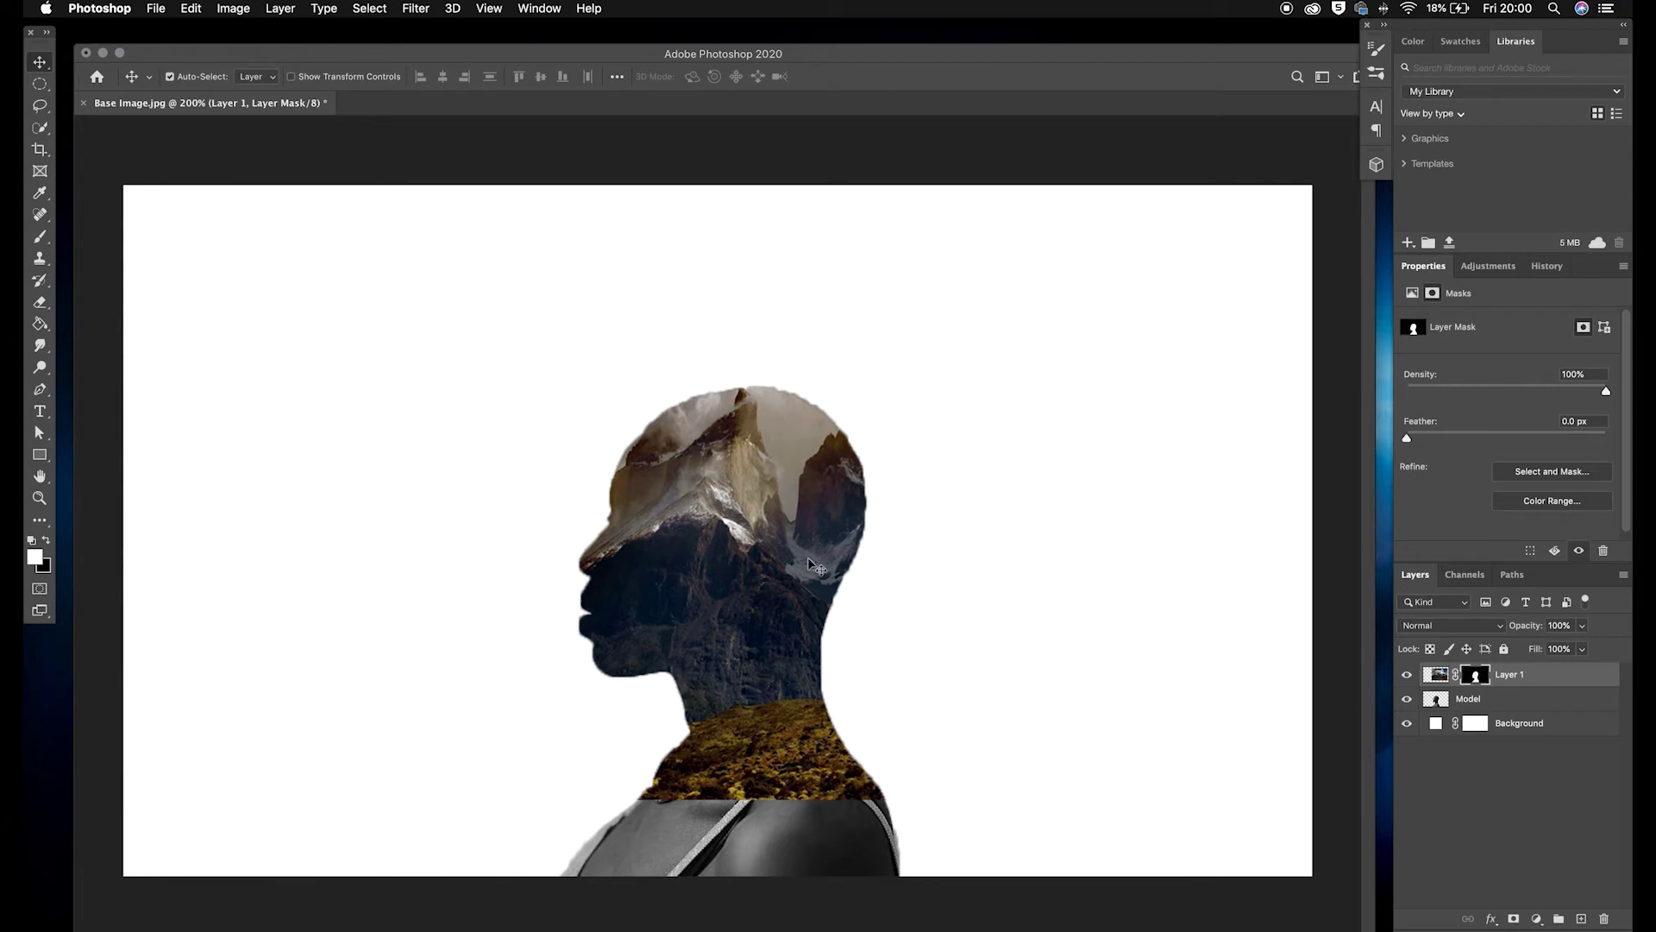
left_click(1486, 774)
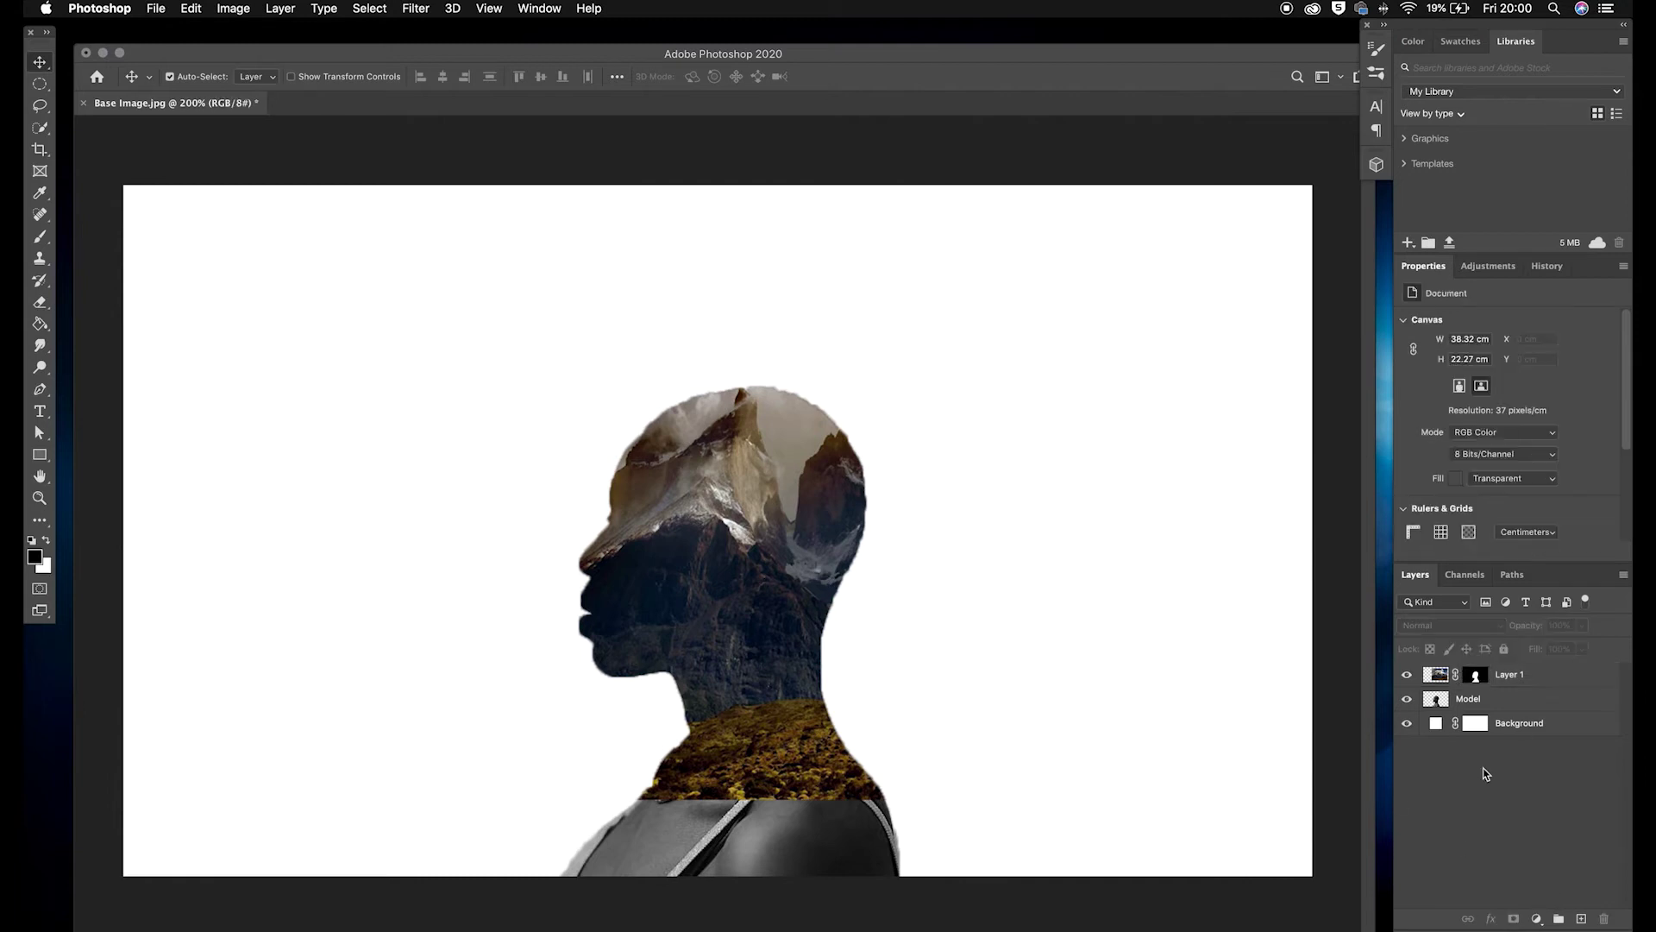
Duplicate the Model layer to the top of the layer stack and rename Layer 1 as Mountain
left_click(1480, 703)
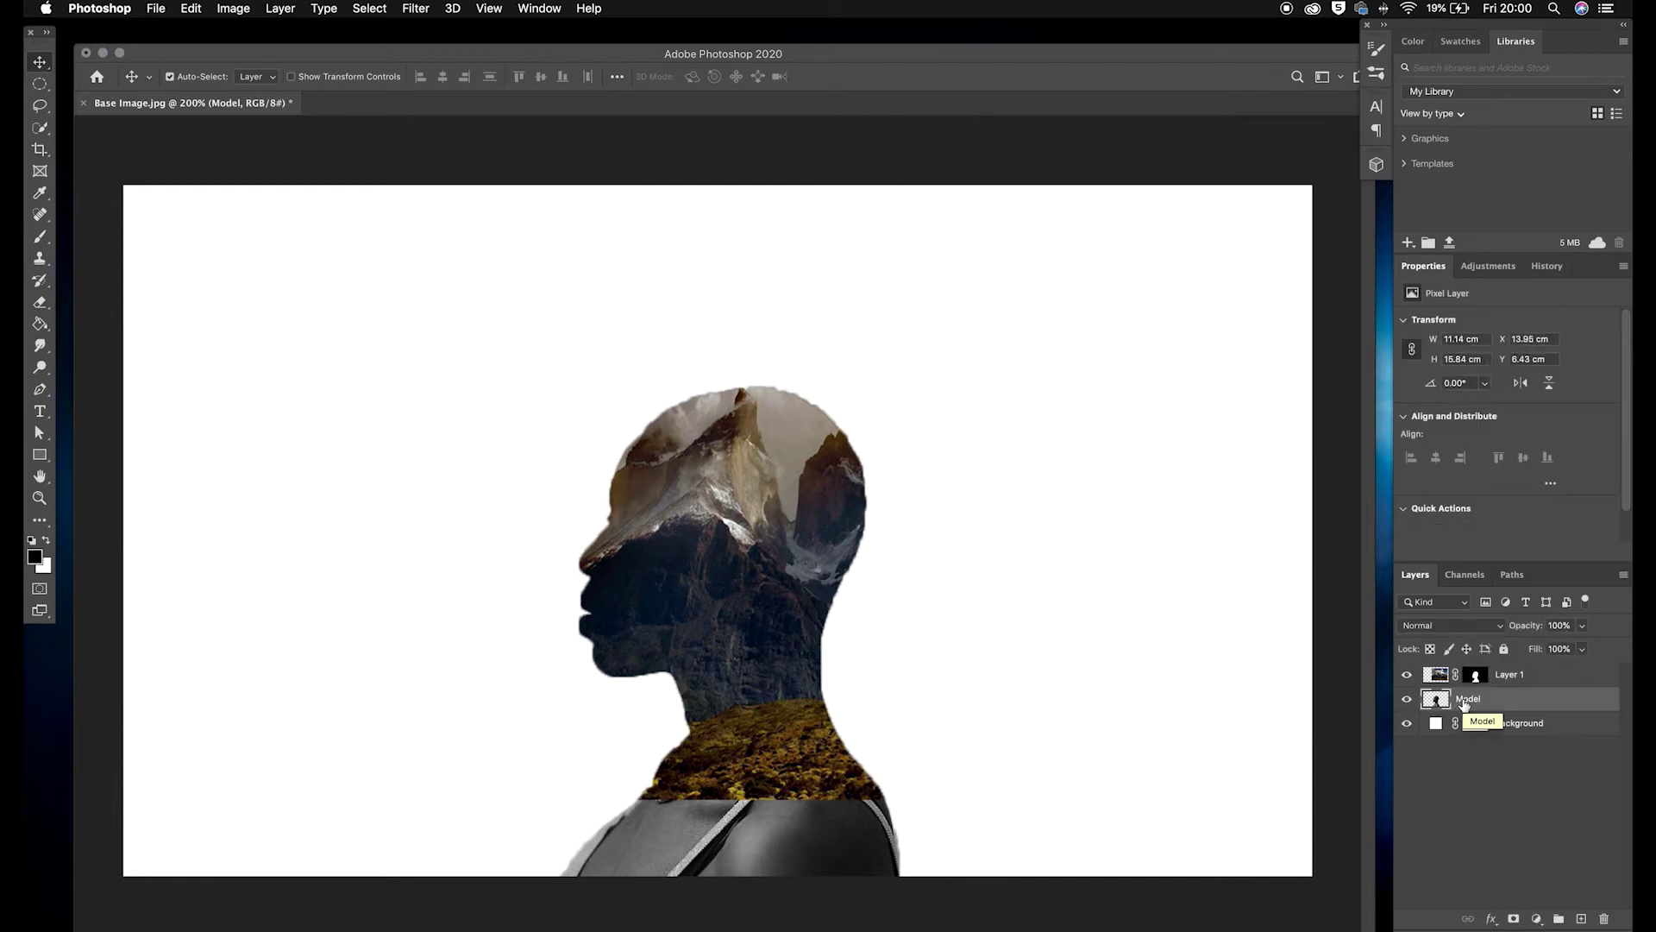
left_click_drag(1469, 703, 1469, 661)
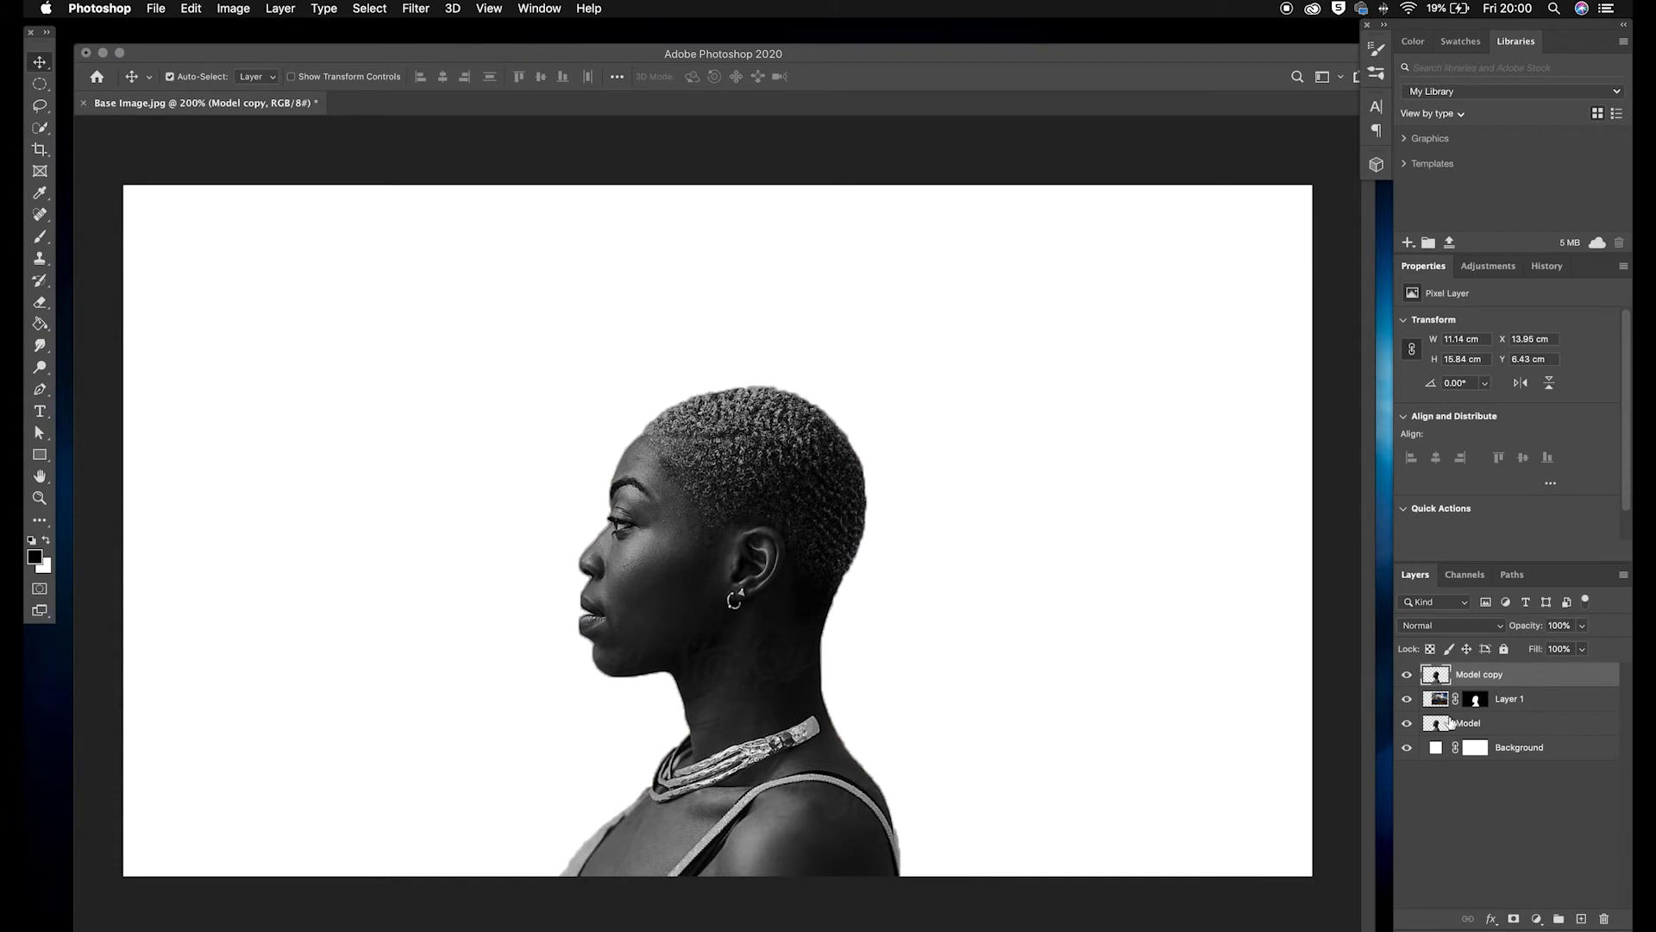
left_click(1516, 706)
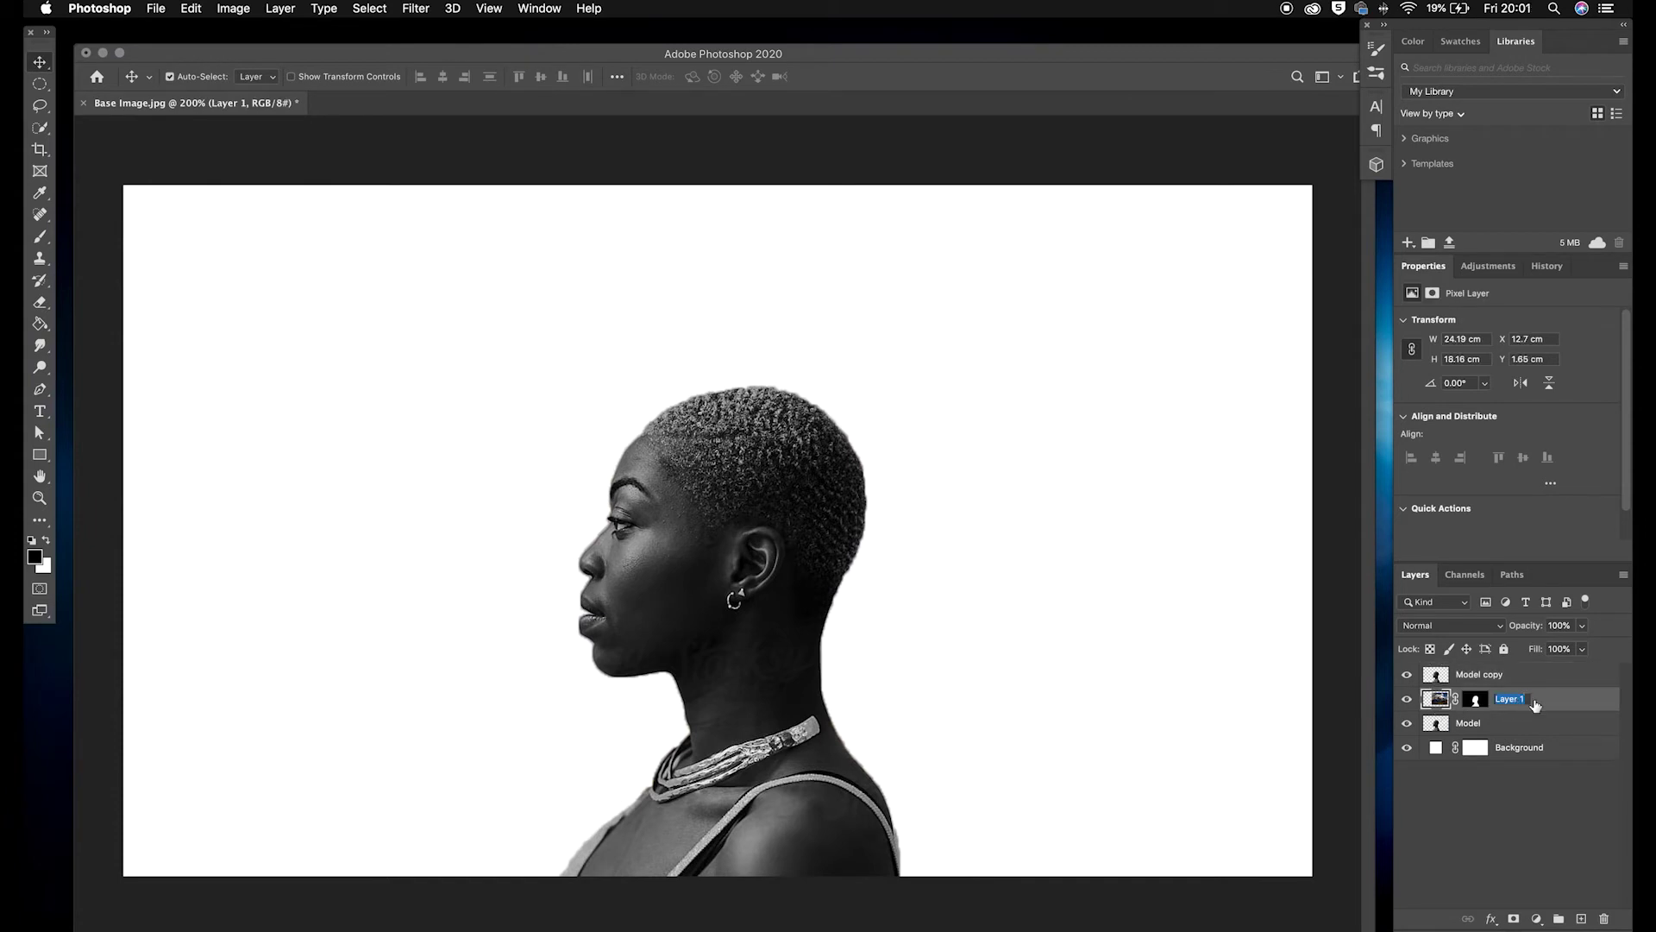
type("Mountain")
left_click(1508, 826)
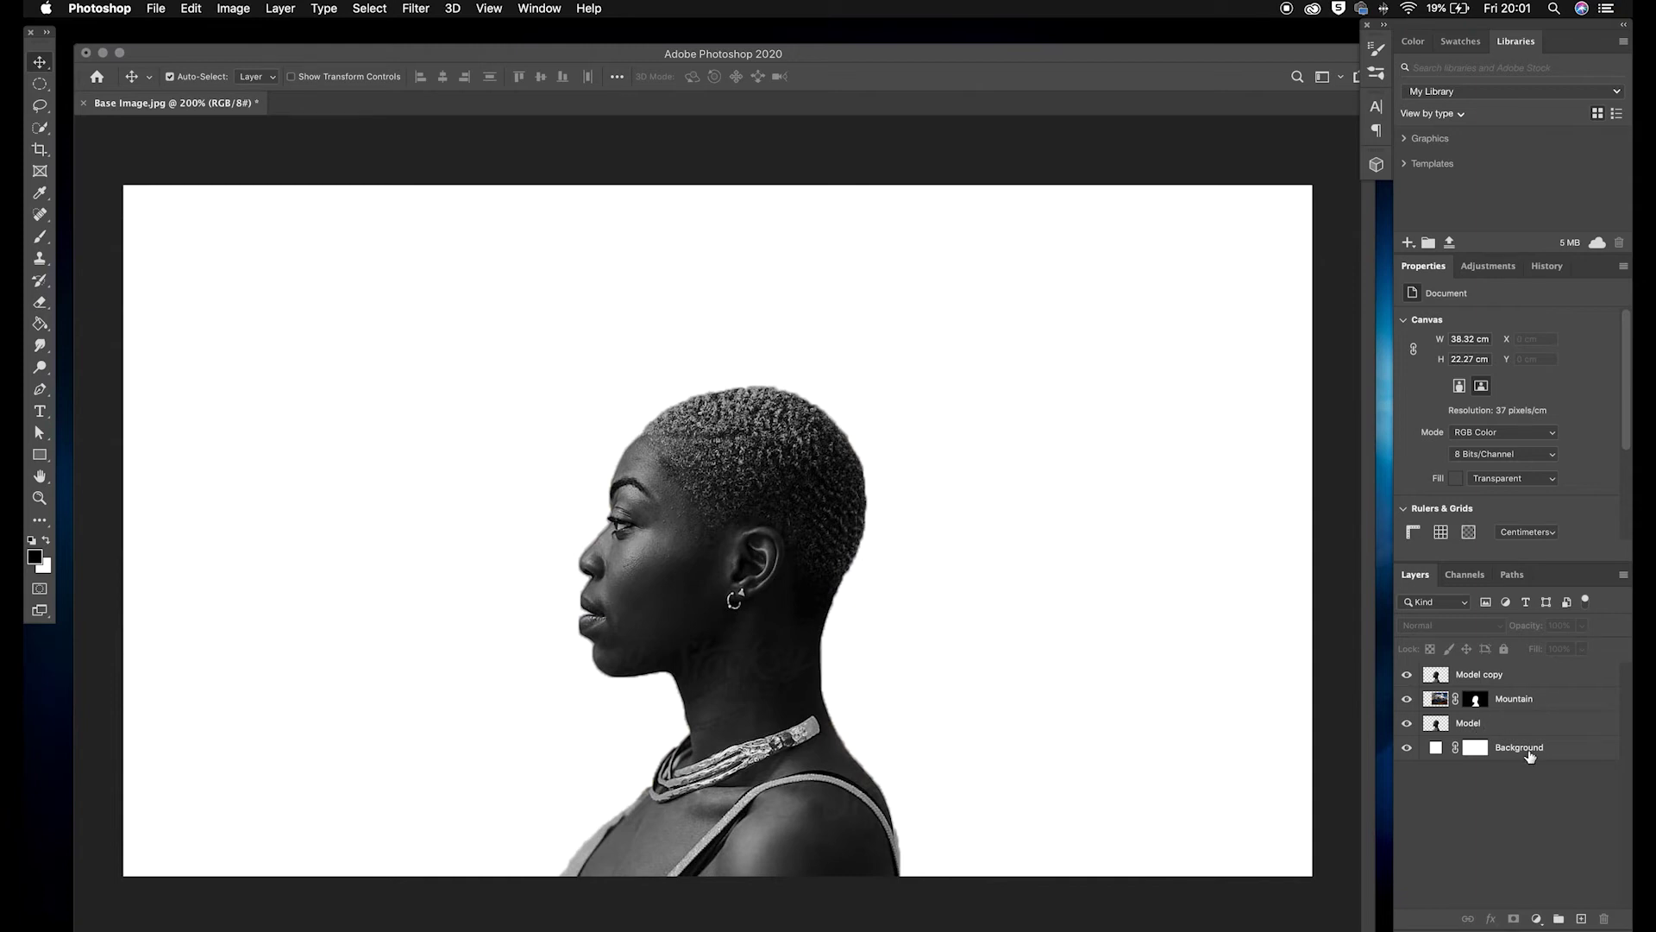
Set the Model copy layer's blend mode to Lighten and its opacity to 50%
left_click(1482, 677)
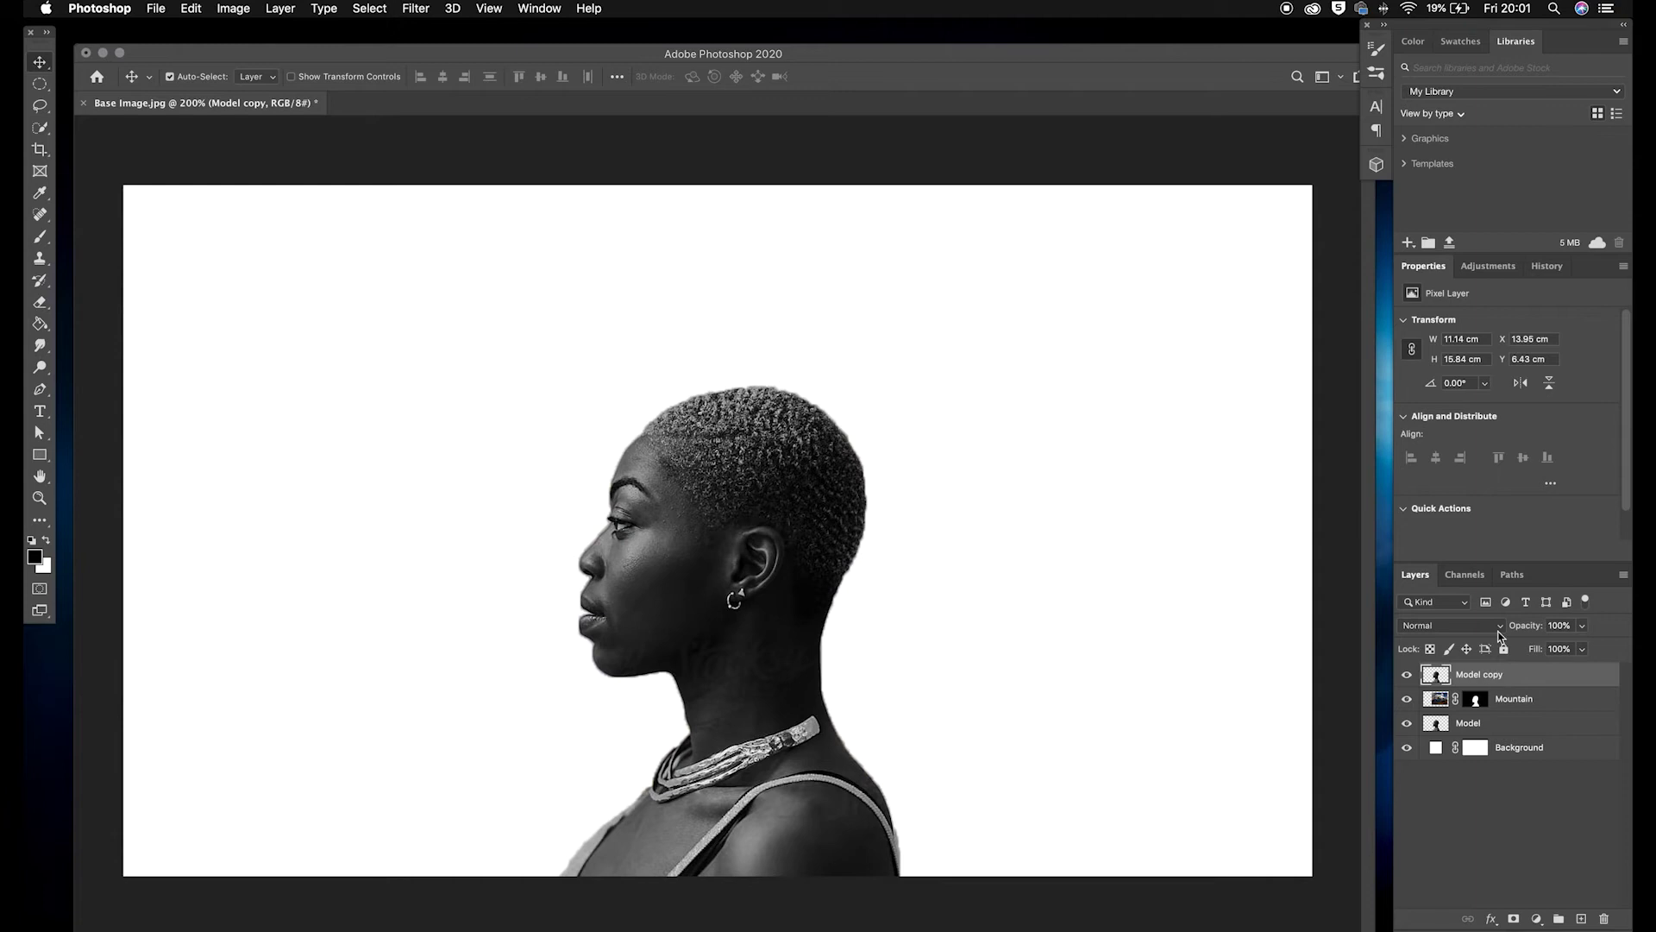
left_click(1500, 627)
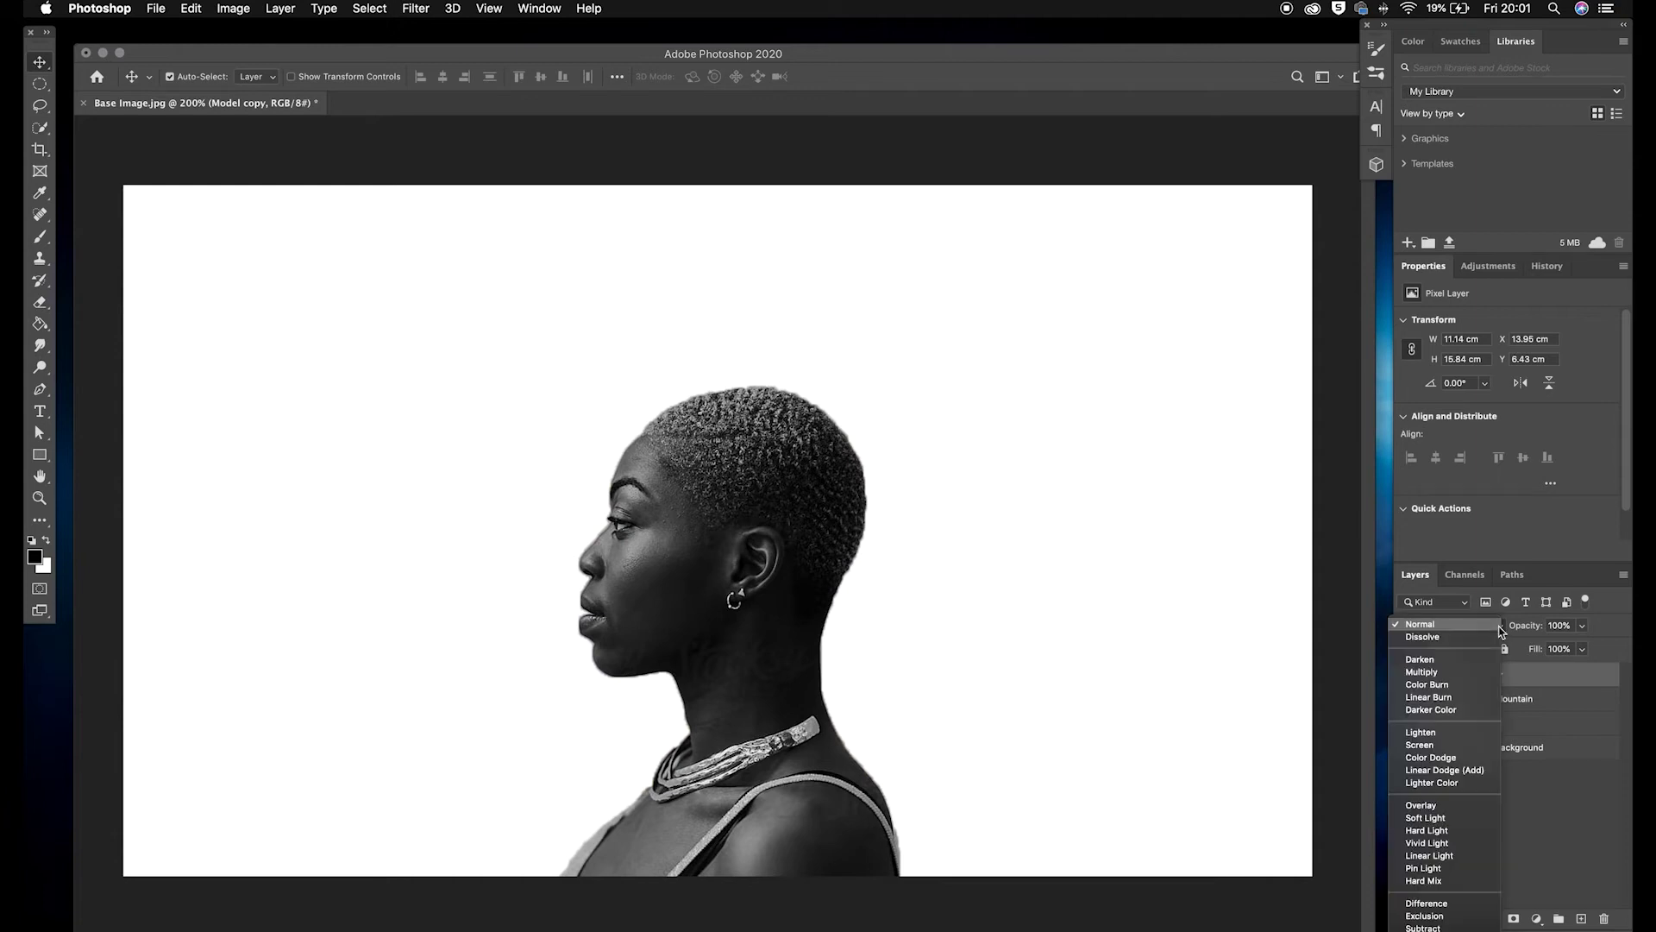
left_click(1453, 733)
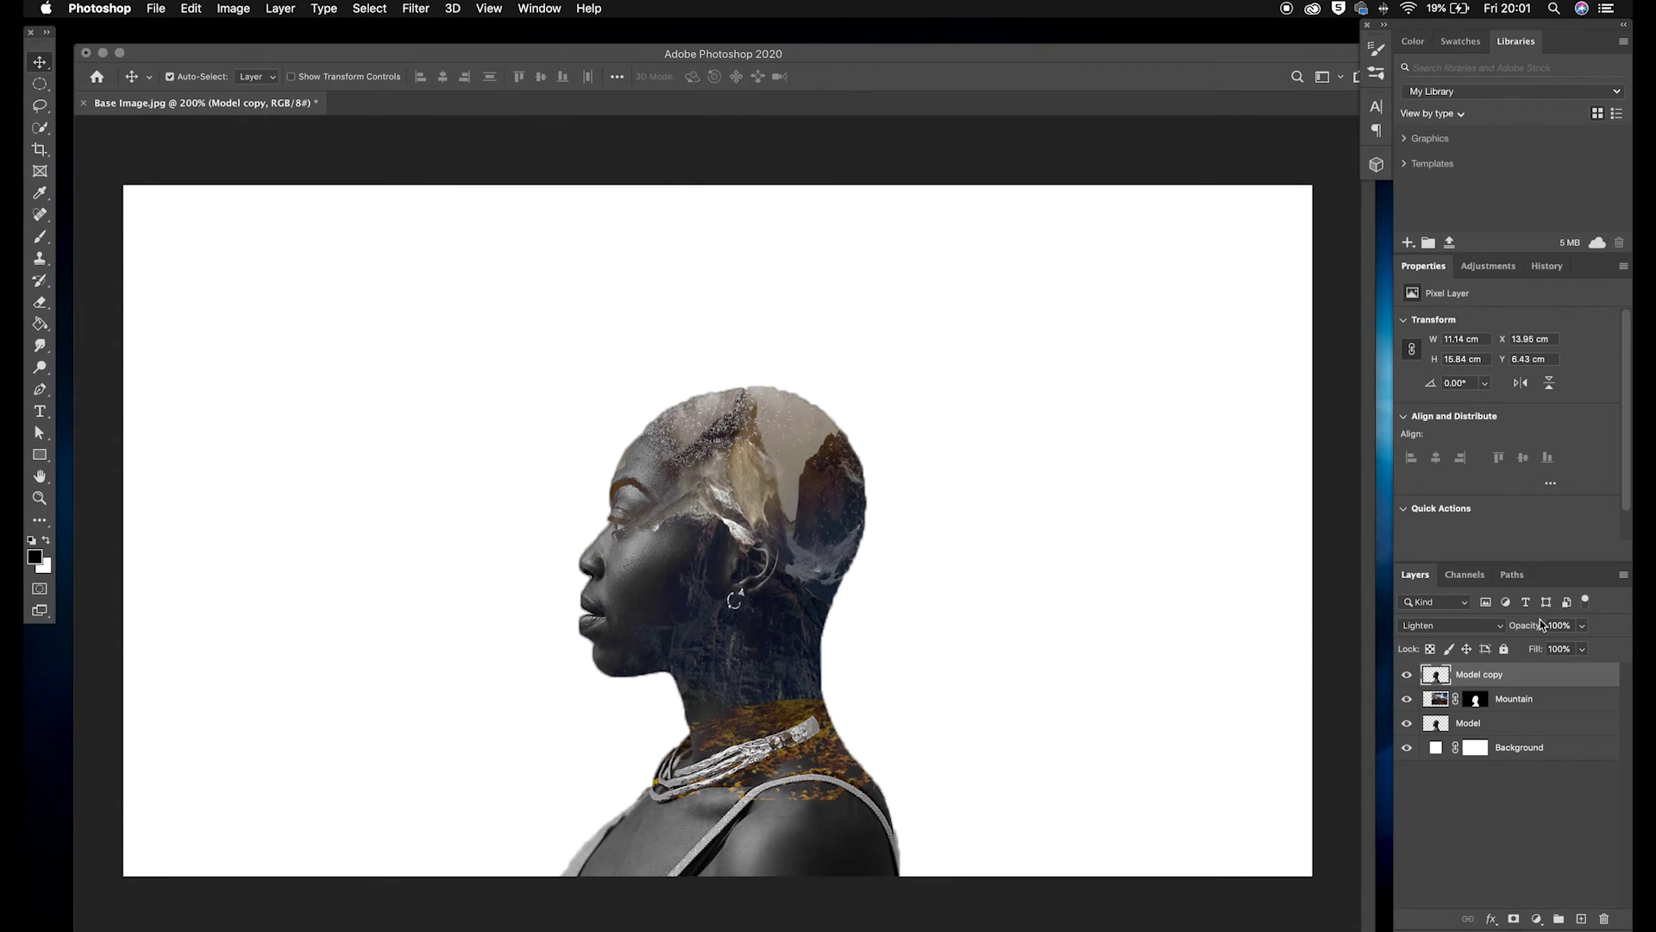
left_click(1568, 626)
type("50")
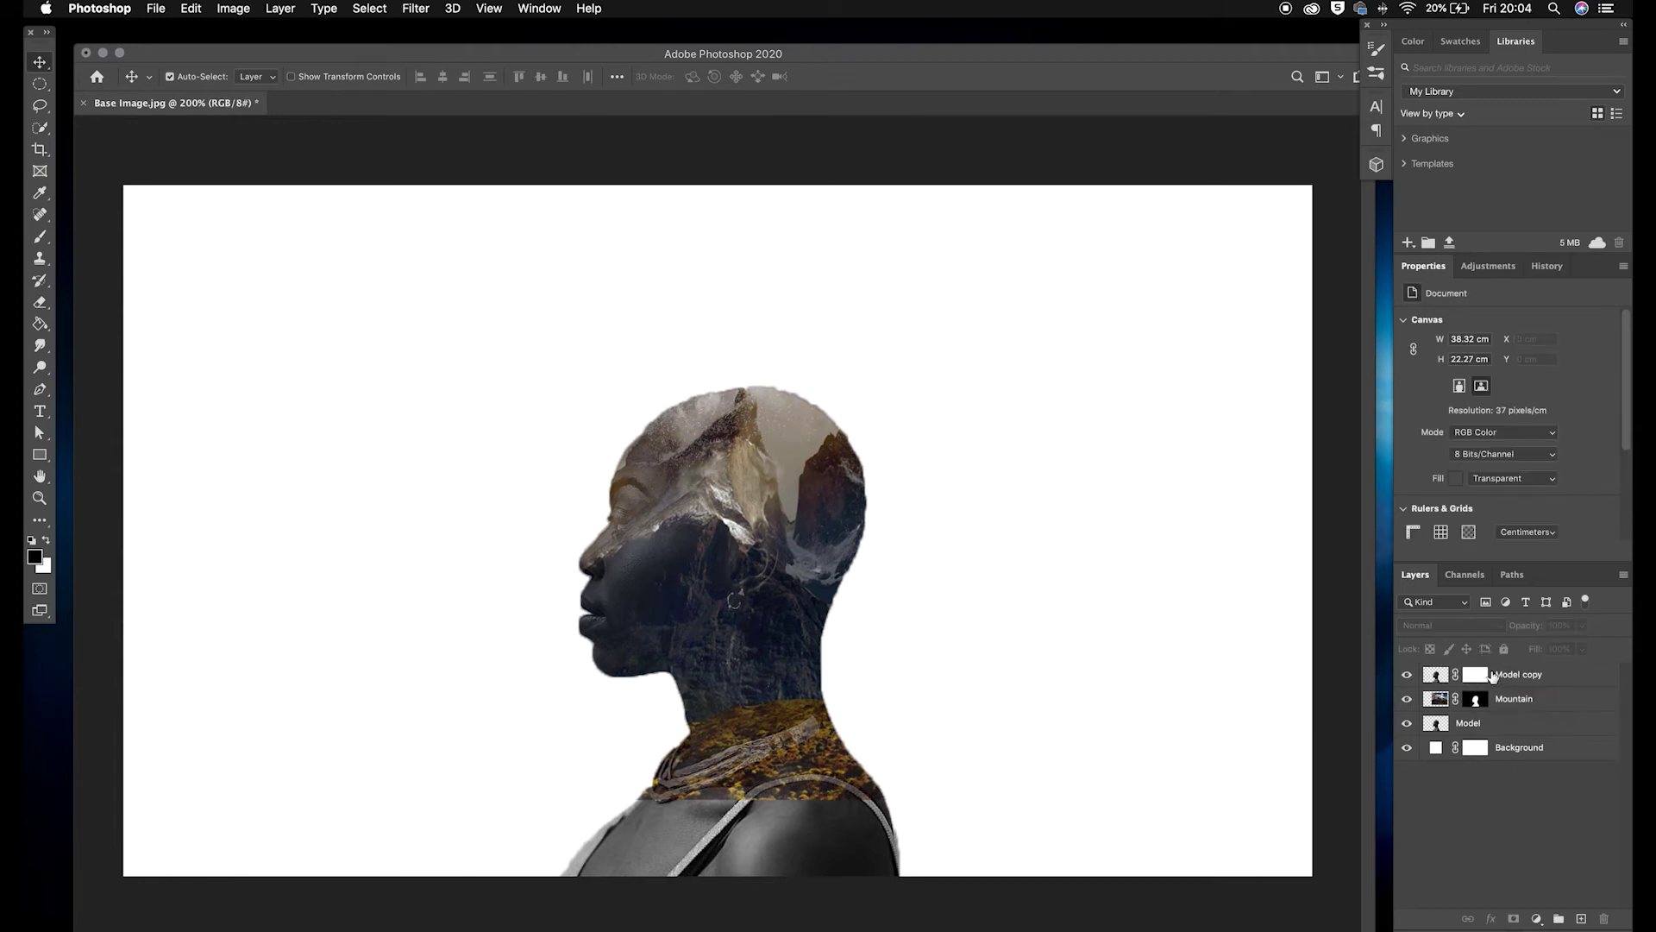
Paint black on the Model copy layer's mask over the face and neck with a soft 200 px brush at 40% opacity
left_click(1482, 678)
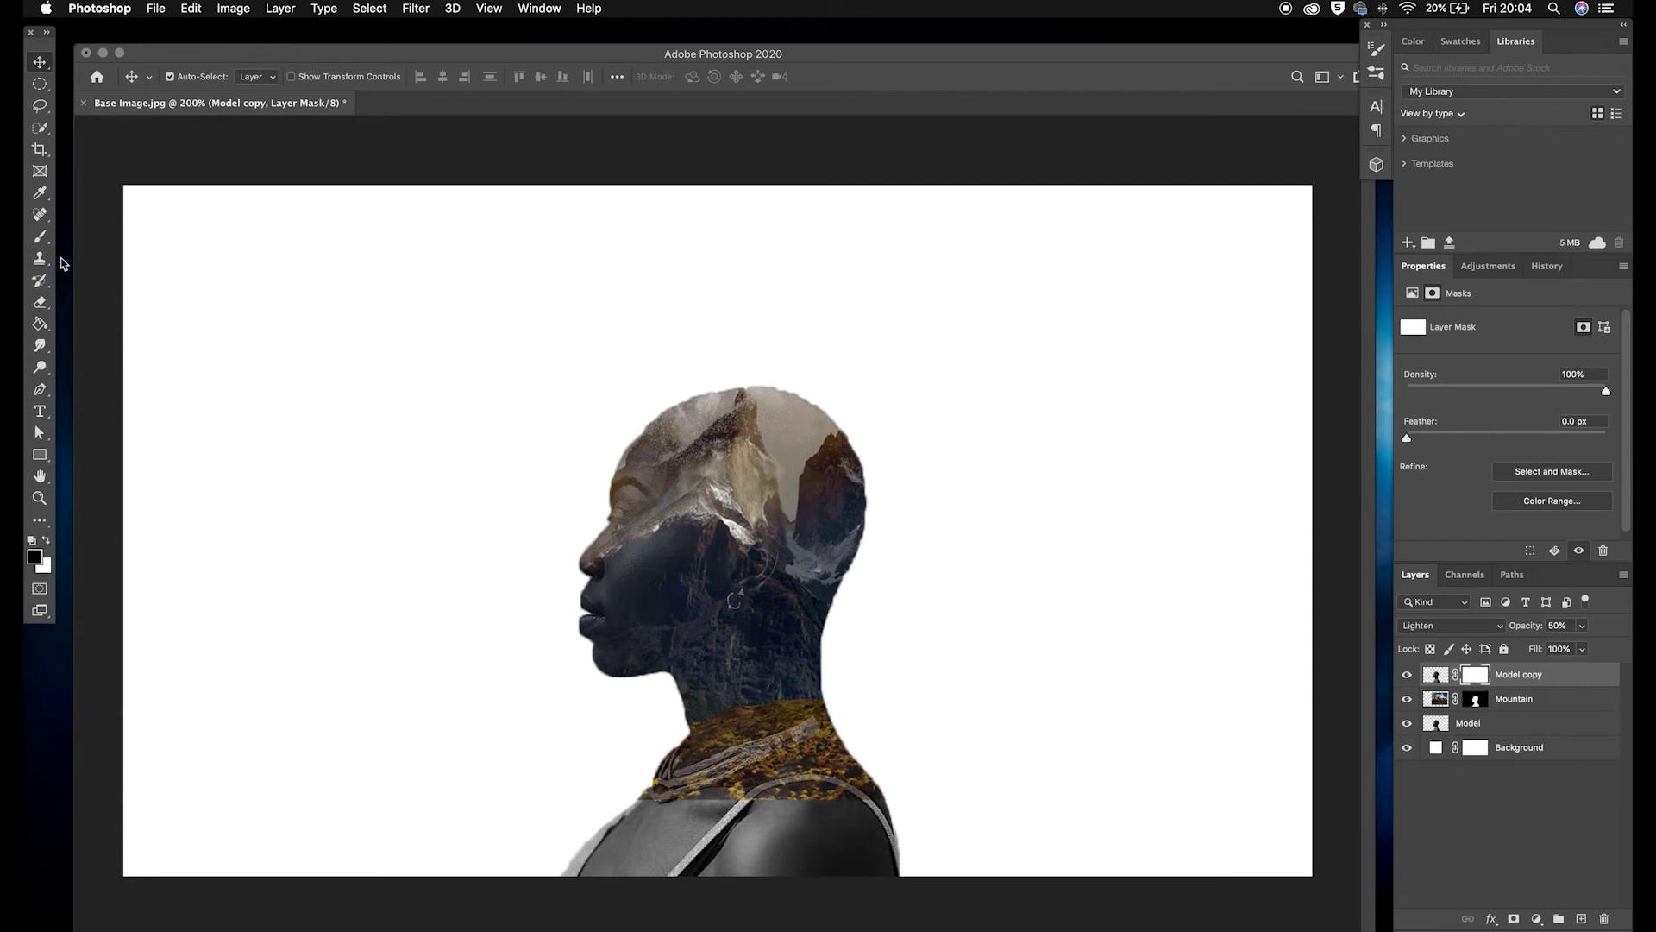
left_click(40, 241)
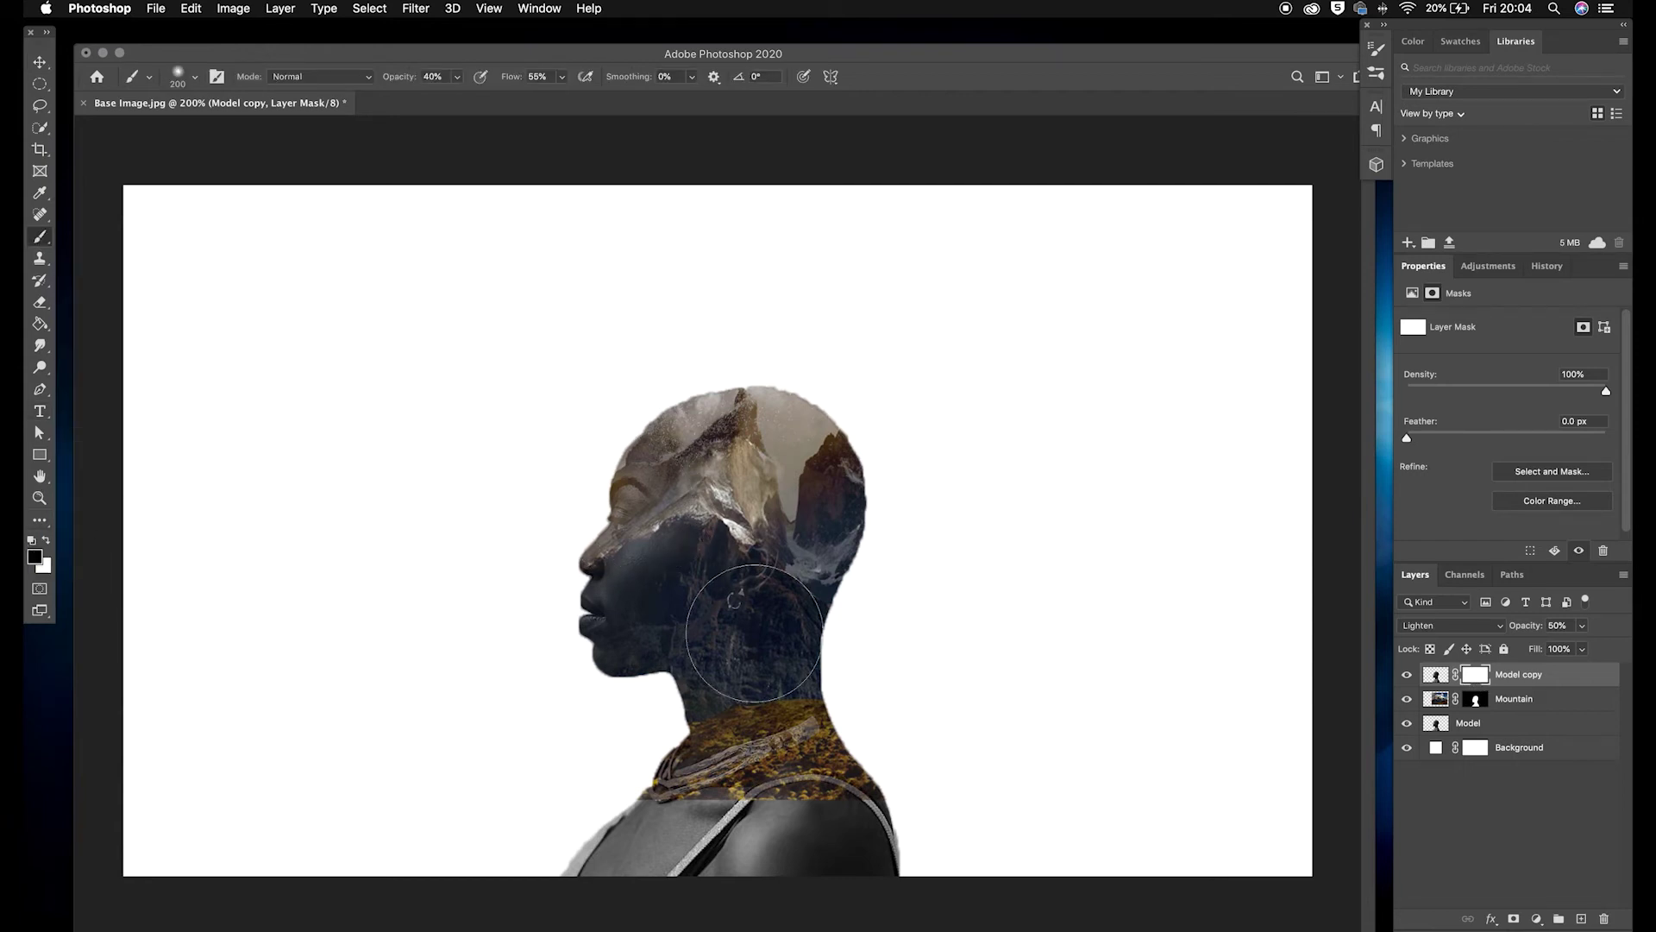
left_click_drag(754, 641, 712, 619)
left_click(439, 76)
key("Return")
mouse_move(677, 614)
left_mouse_down()
mouse_move(635, 636)
mouse_move(721, 633)
mouse_move(766, 674)
mouse_move(757, 633)
mouse_move(790, 576)
mouse_move(817, 586)
mouse_move(850, 561)
mouse_move(877, 492)
mouse_move(858, 538)
mouse_move(722, 544)
mouse_move(706, 499)
mouse_move(722, 485)
mouse_move(671, 512)
mouse_move(657, 478)
mouse_move(641, 500)
mouse_move(675, 430)
mouse_move(667, 507)
mouse_move(610, 610)
mouse_move(678, 601)
mouse_move(726, 655)
mouse_move(776, 665)
mouse_move(767, 743)
mouse_move(810, 765)
mouse_move(740, 761)
left_mouse_up()
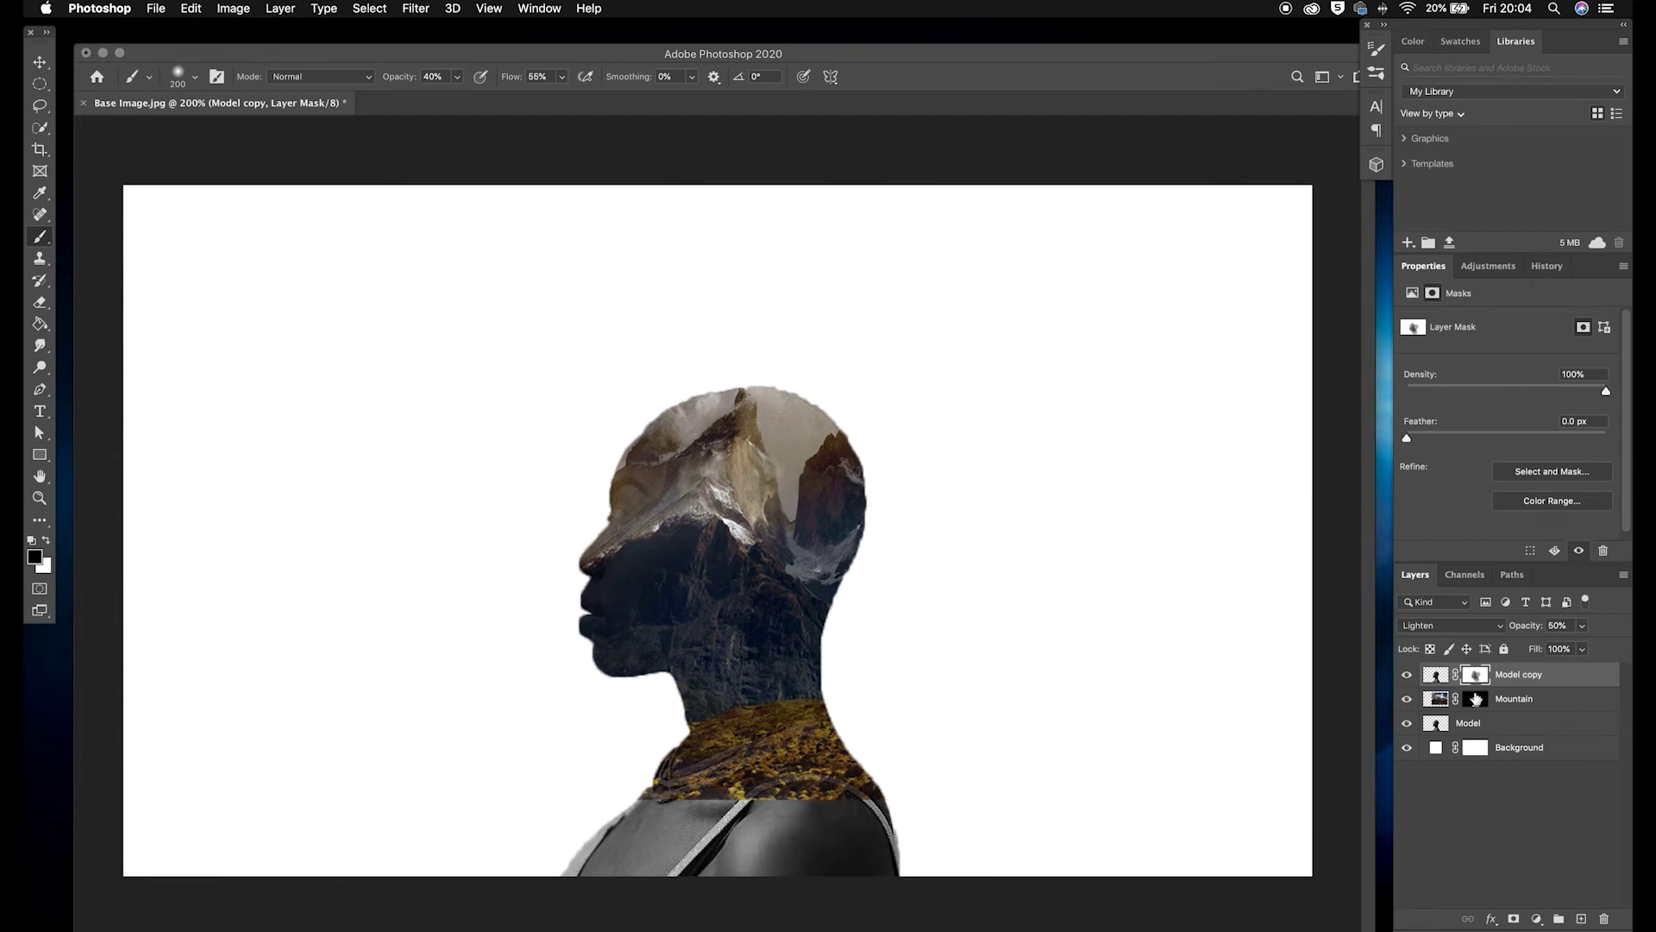
Paint black on the Mountain layer's mask to reveal the woman's face, neck and shoulders, reducing the brush size for finer areas
left_click(1477, 701)
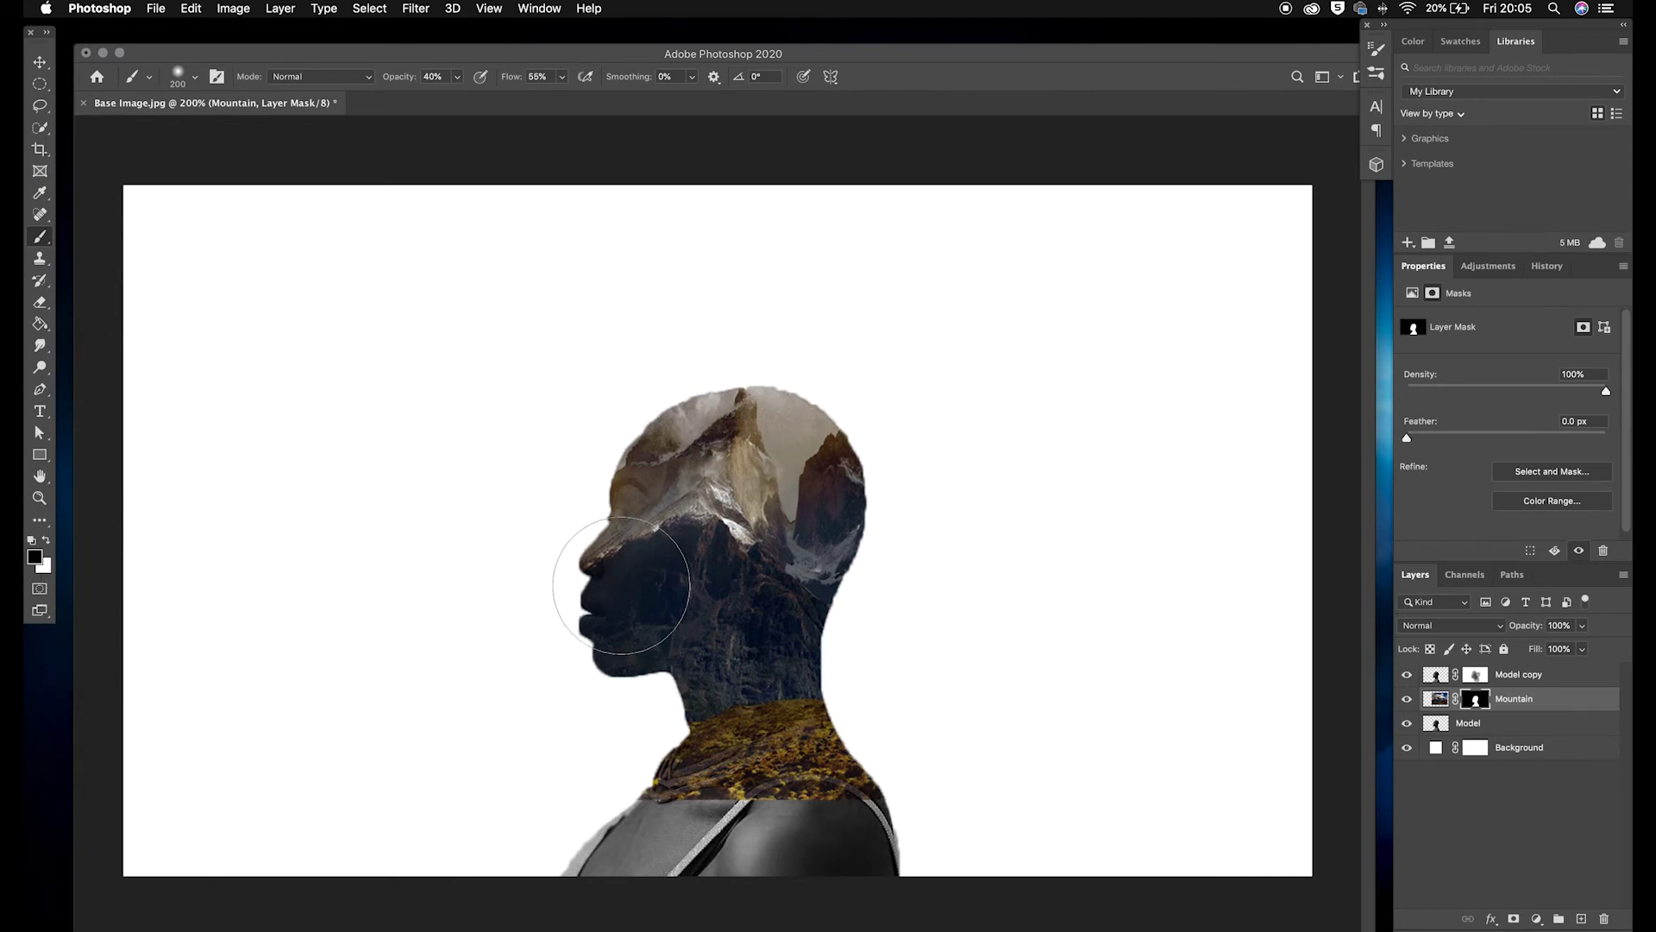
mouse_move(613, 571)
left_mouse_down()
mouse_move(613, 526)
mouse_move(581, 601)
mouse_move(620, 600)
mouse_move(606, 628)
mouse_move(647, 608)
mouse_move(687, 616)
mouse_move(680, 604)
mouse_move(789, 649)
mouse_move(745, 642)
mouse_move(766, 656)
mouse_move(687, 767)
mouse_move(740, 738)
mouse_move(843, 797)
mouse_move(758, 757)
mouse_move(831, 787)
mouse_move(774, 753)
mouse_move(698, 770)
mouse_move(793, 771)
mouse_move(839, 795)
mouse_move(852, 779)
mouse_move(732, 713)
mouse_move(729, 732)
mouse_move(839, 798)
mouse_move(778, 781)
mouse_move(831, 793)
mouse_move(614, 561)
left_mouse_up()
key("bracketleft")
key("bracketleft")
key("bracketleft")
key("bracketleft")
key("bracketleft")
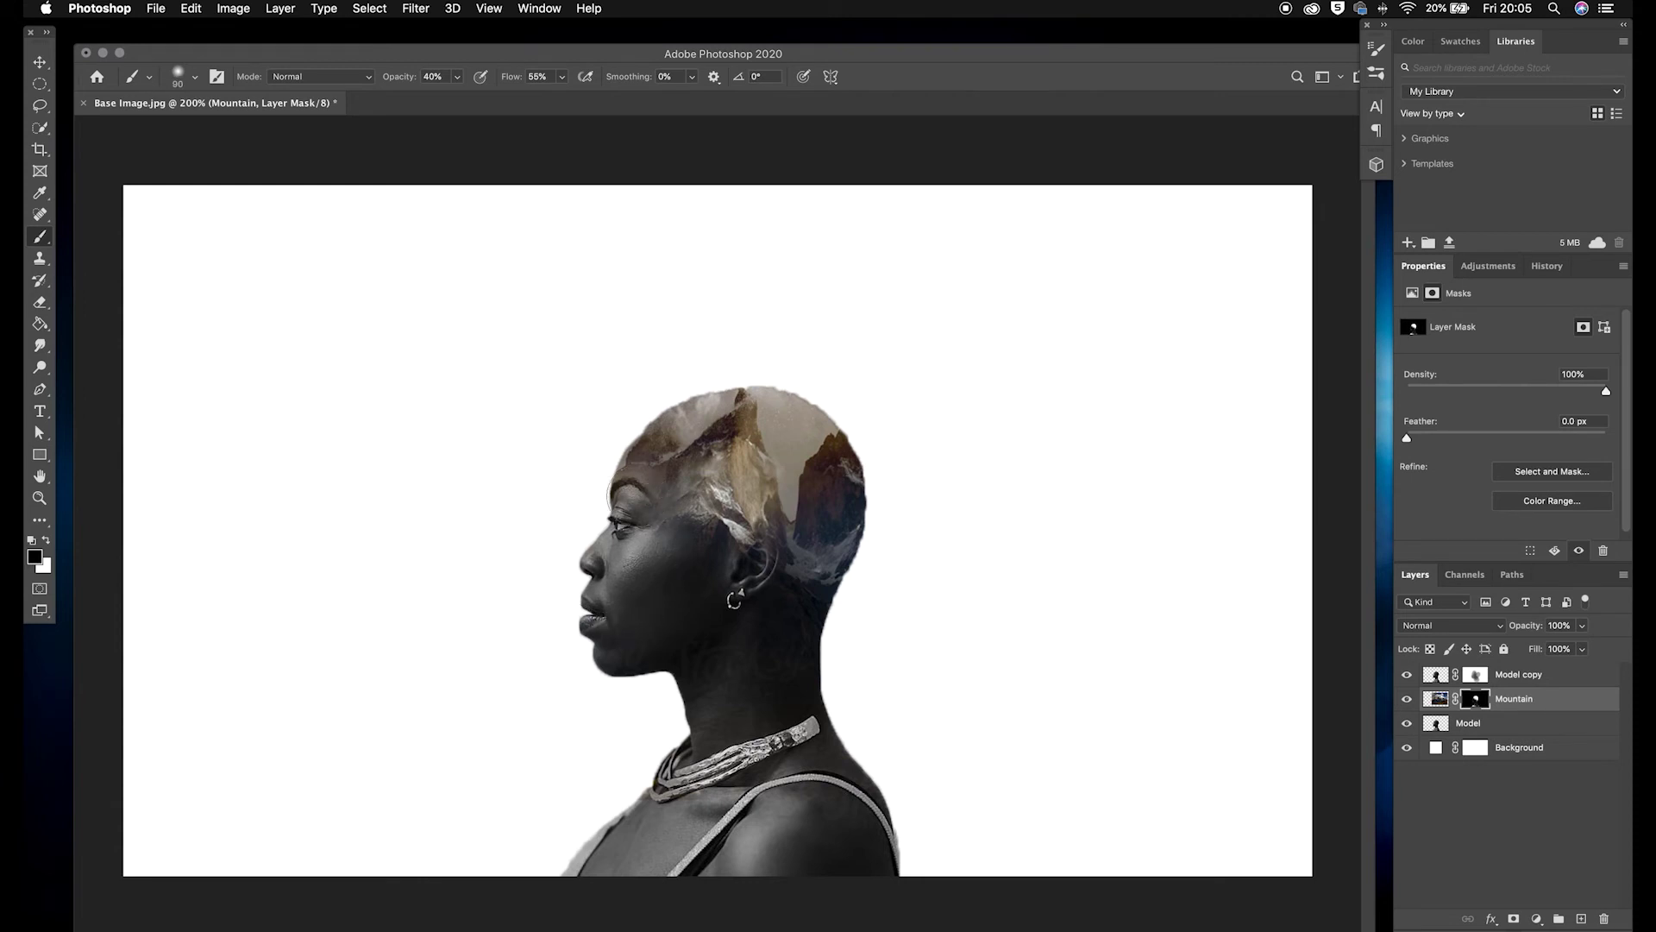
Reduce the brush to 45 px and paint on the Mountain layer's mask to reveal the woman's ear
key("bracketleft")
key("bracketleft")
key("bracketleft")
key("bracketleft")
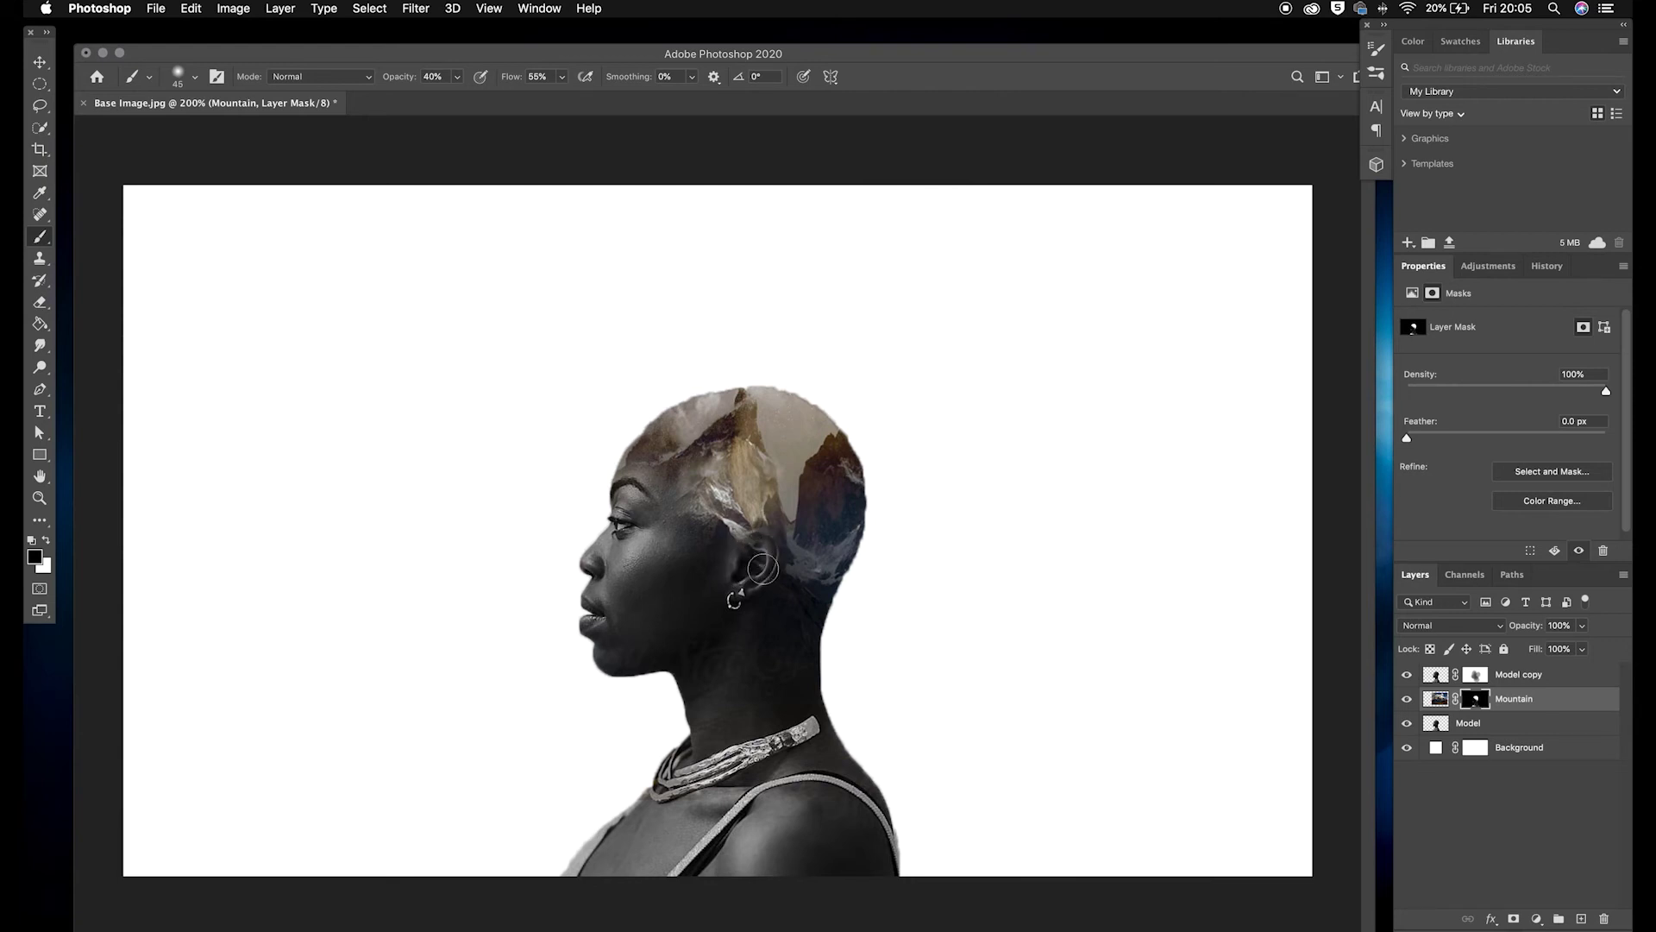
mouse_move(753, 568)
left_mouse_down()
mouse_move(741, 598)
mouse_move(828, 601)
mouse_move(748, 584)
left_mouse_up()
key("v")
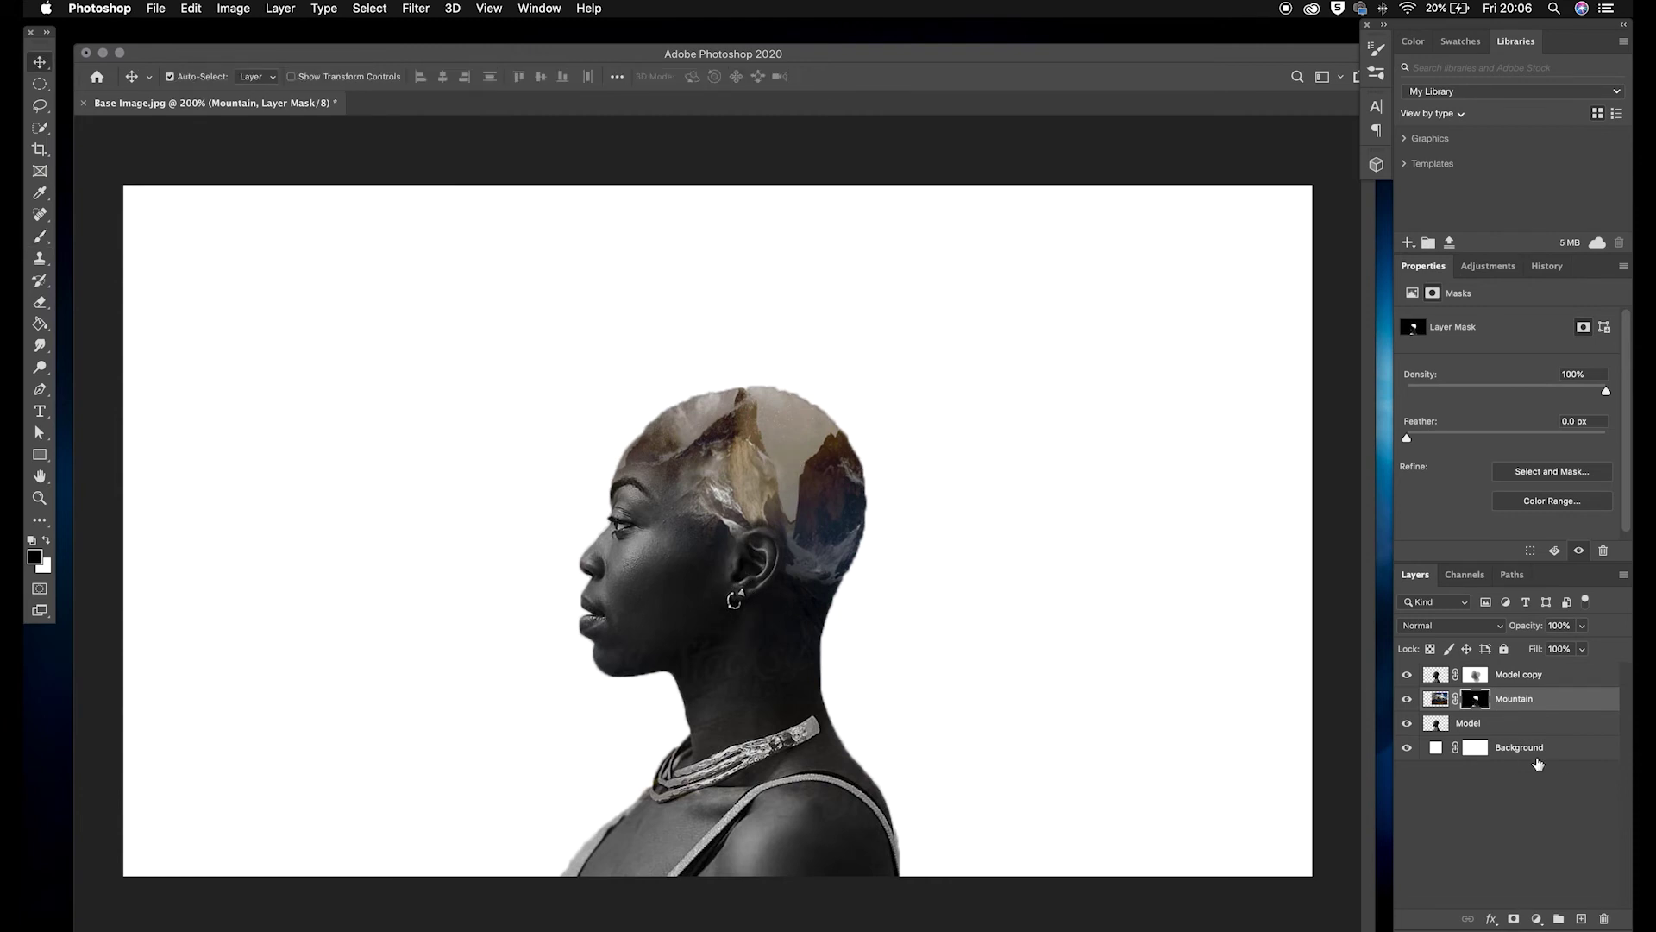
Change the Background fill layer's colour to a muted tone sampled from the mountain image inside the head
left_click(1523, 751)
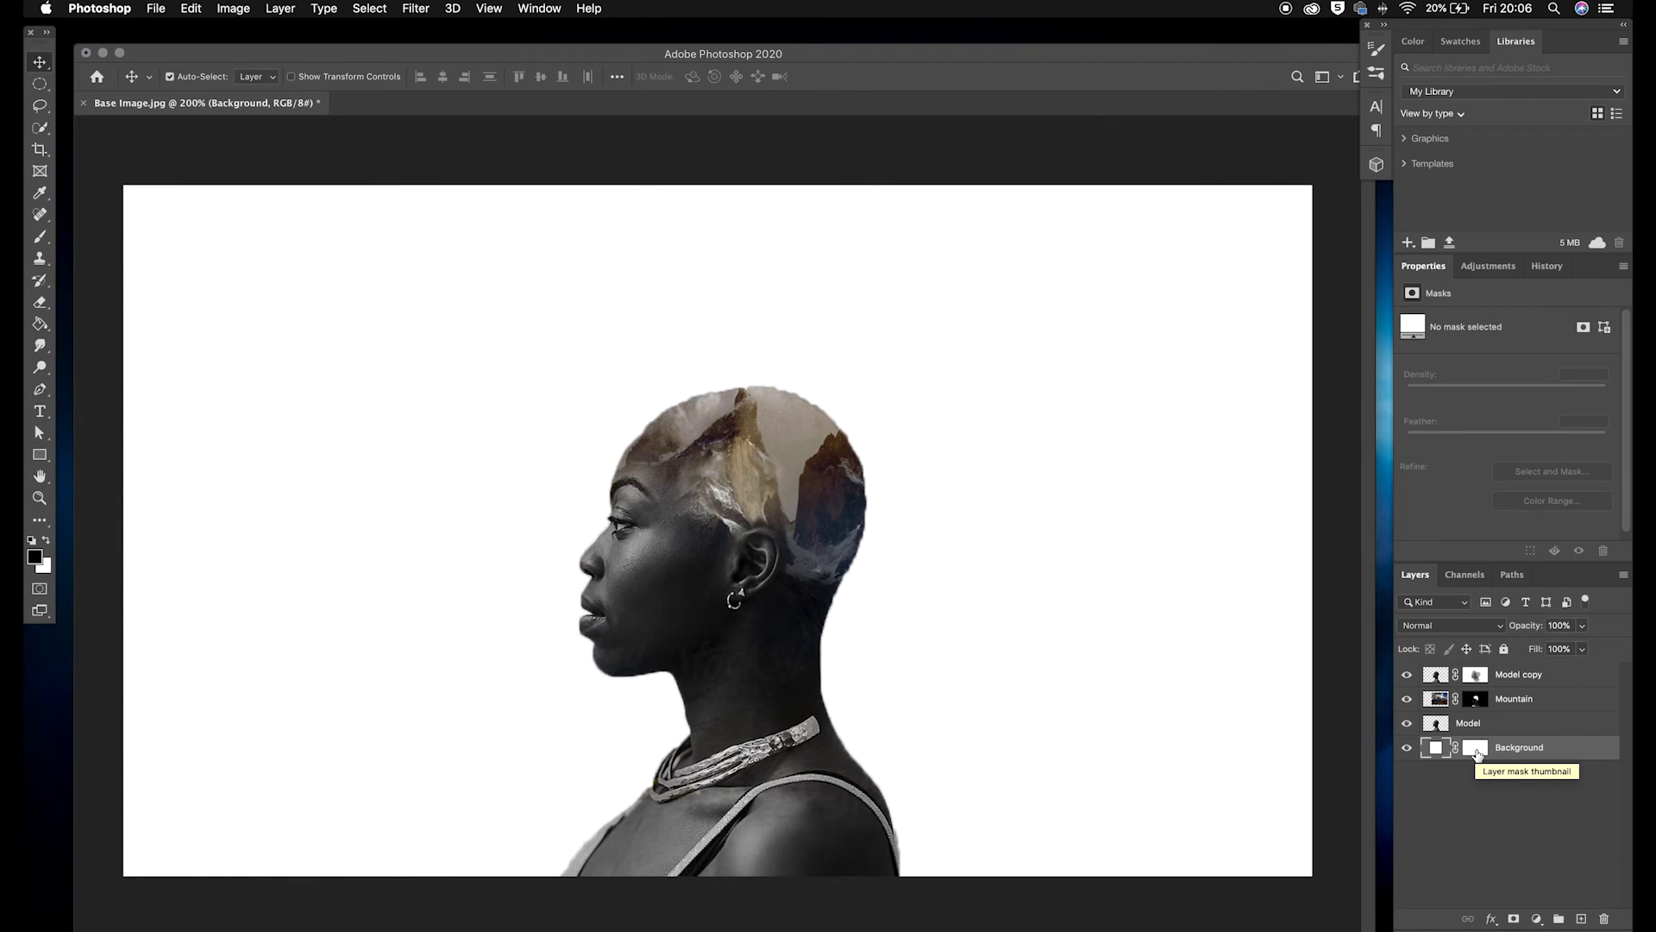
left_click(1476, 749)
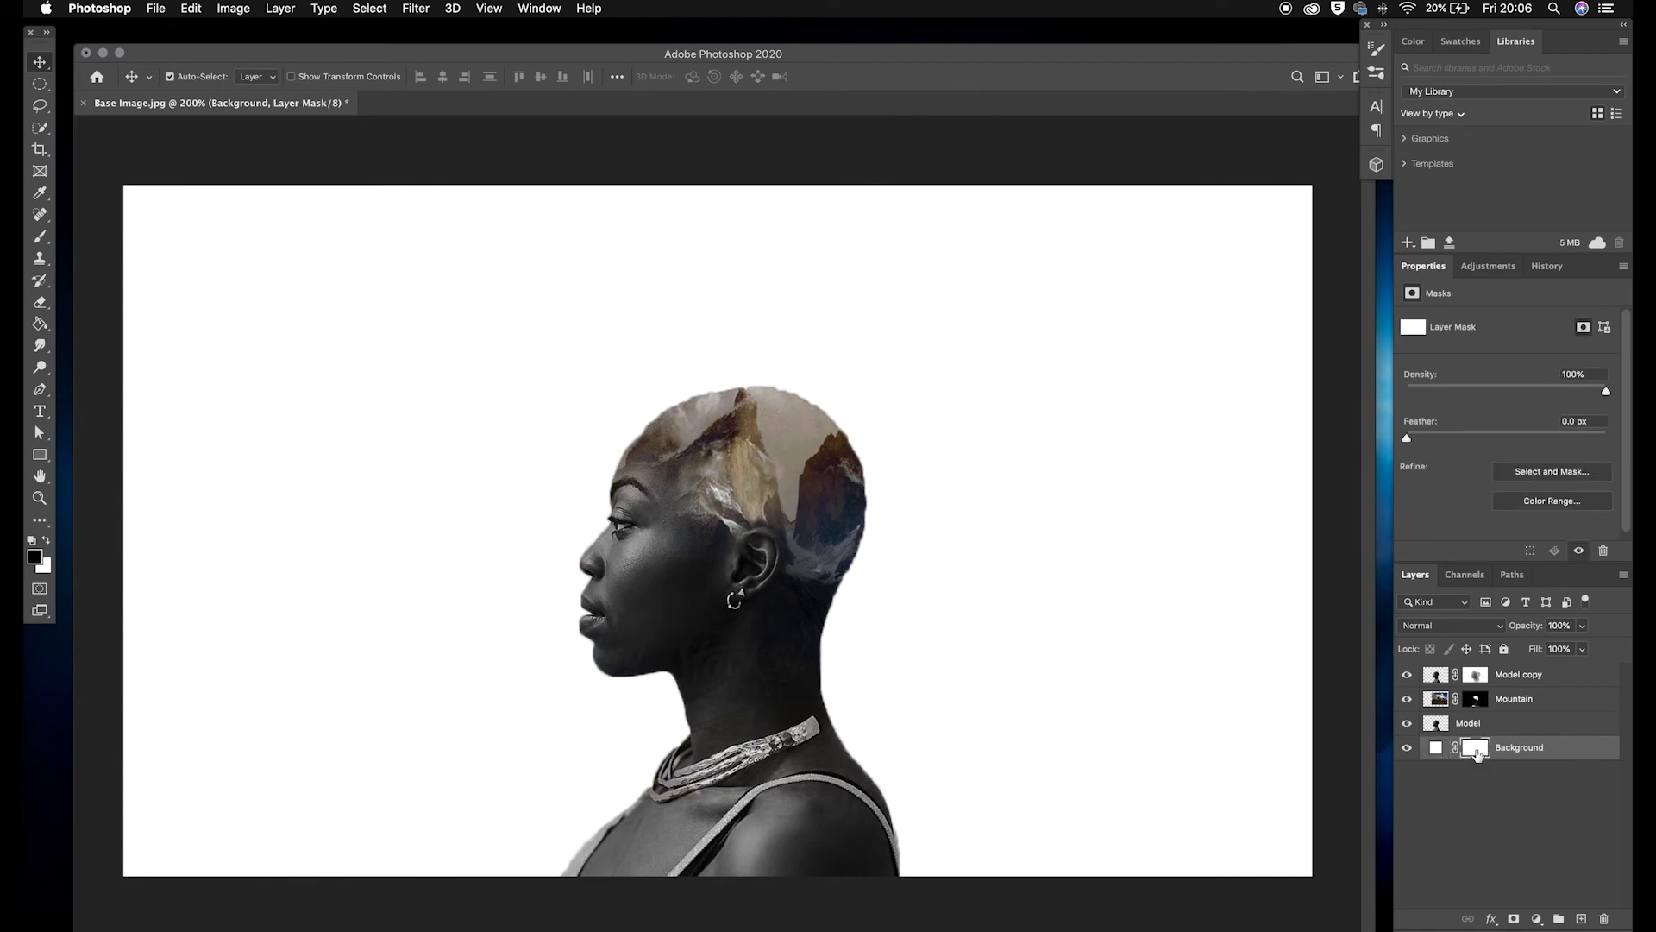
double_click(1436, 749)
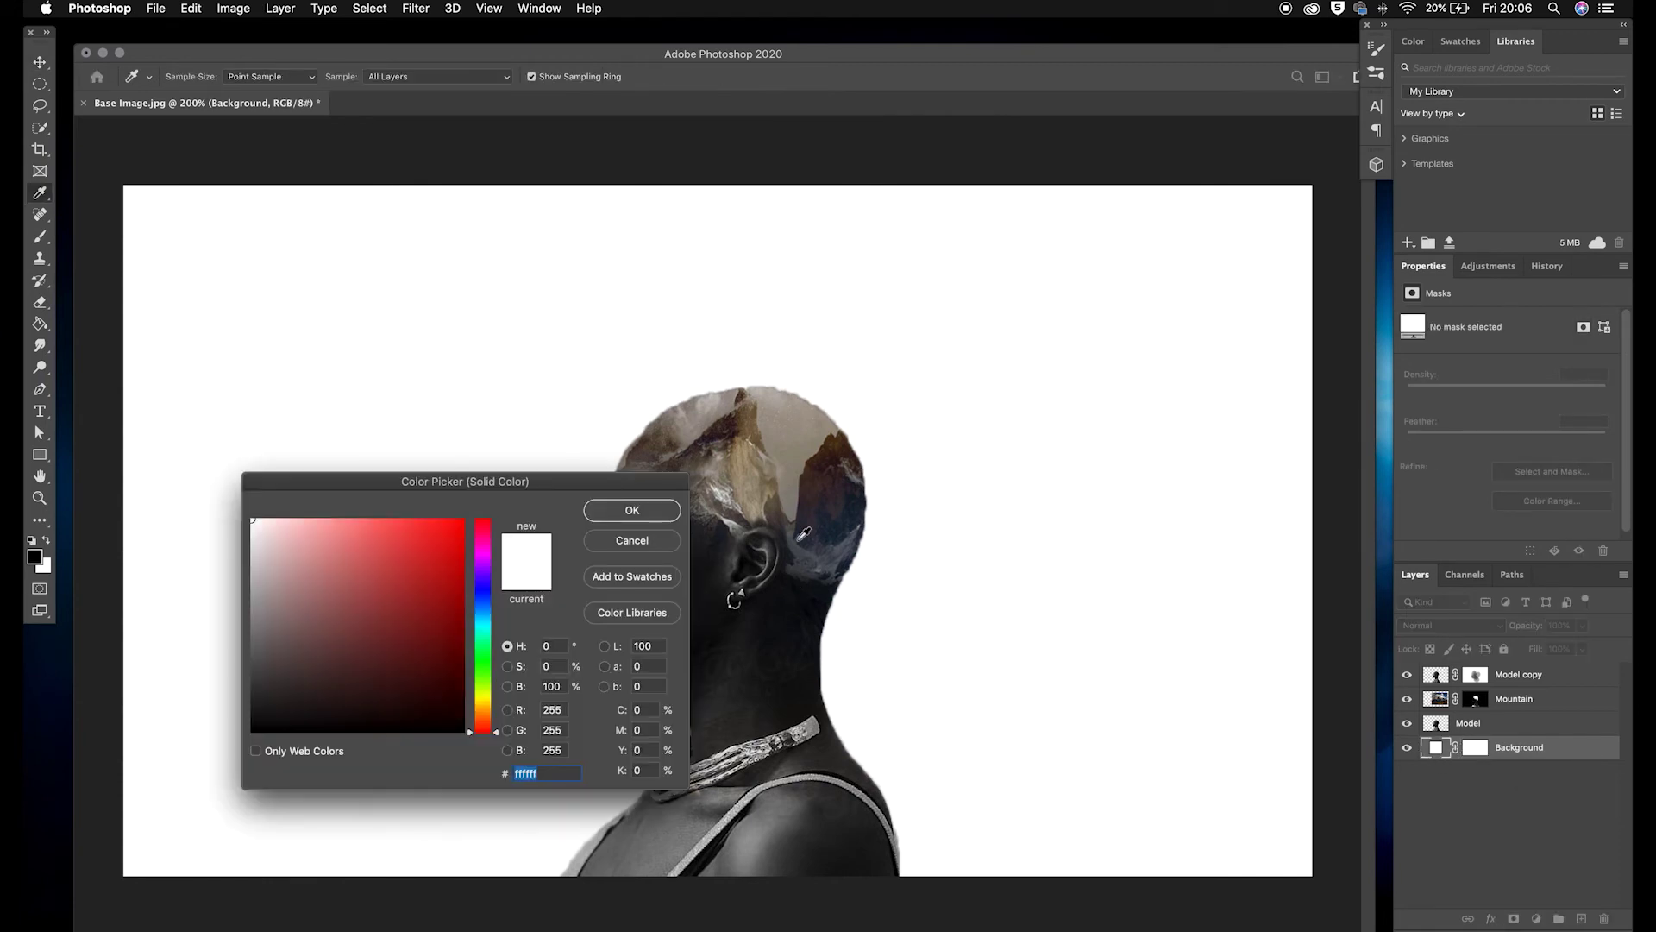
left_click(805, 455)
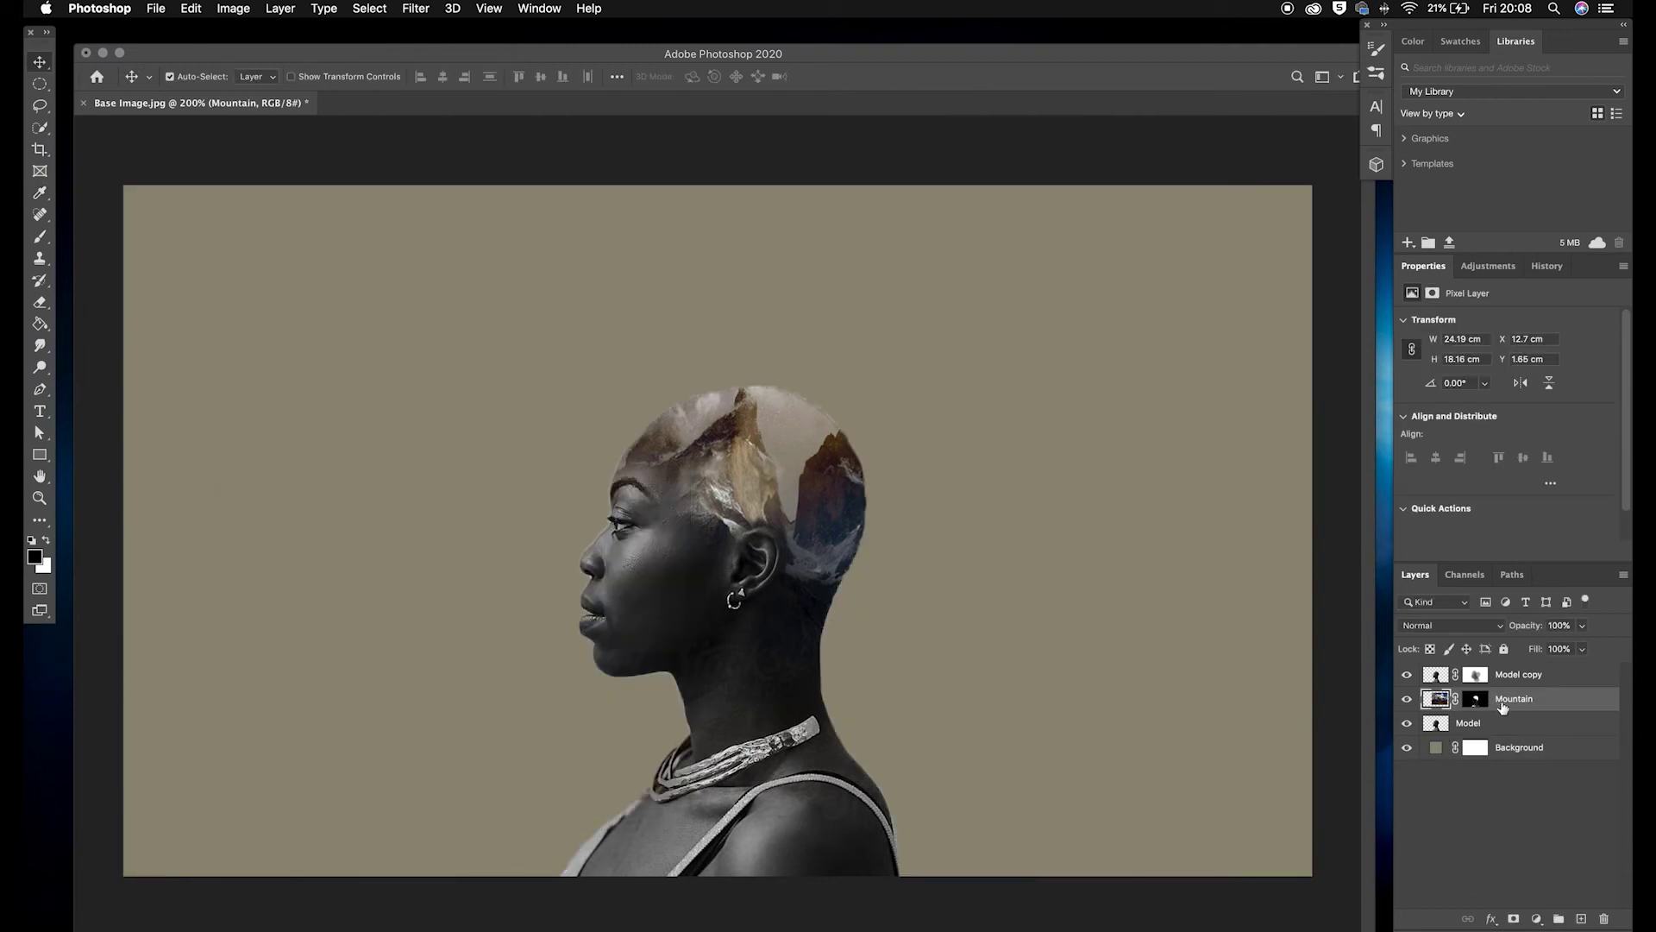
Duplicate the Mountain layer and delete the layer mask from the copy
left_click(1502, 709, "super")
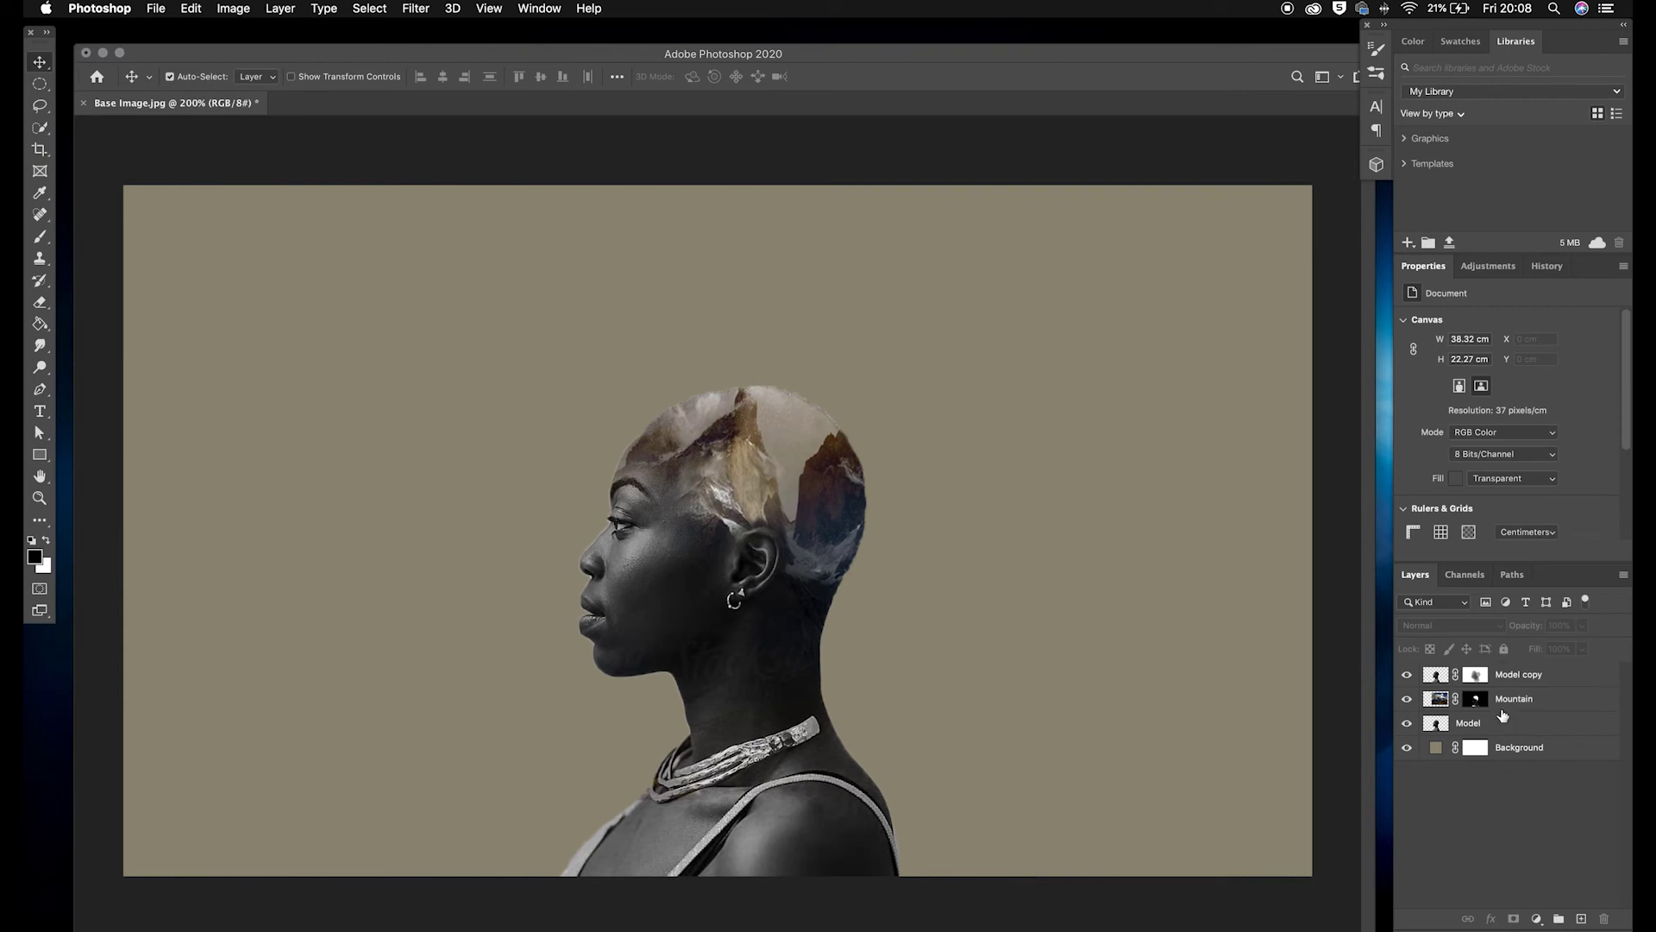
left_click(1505, 703)
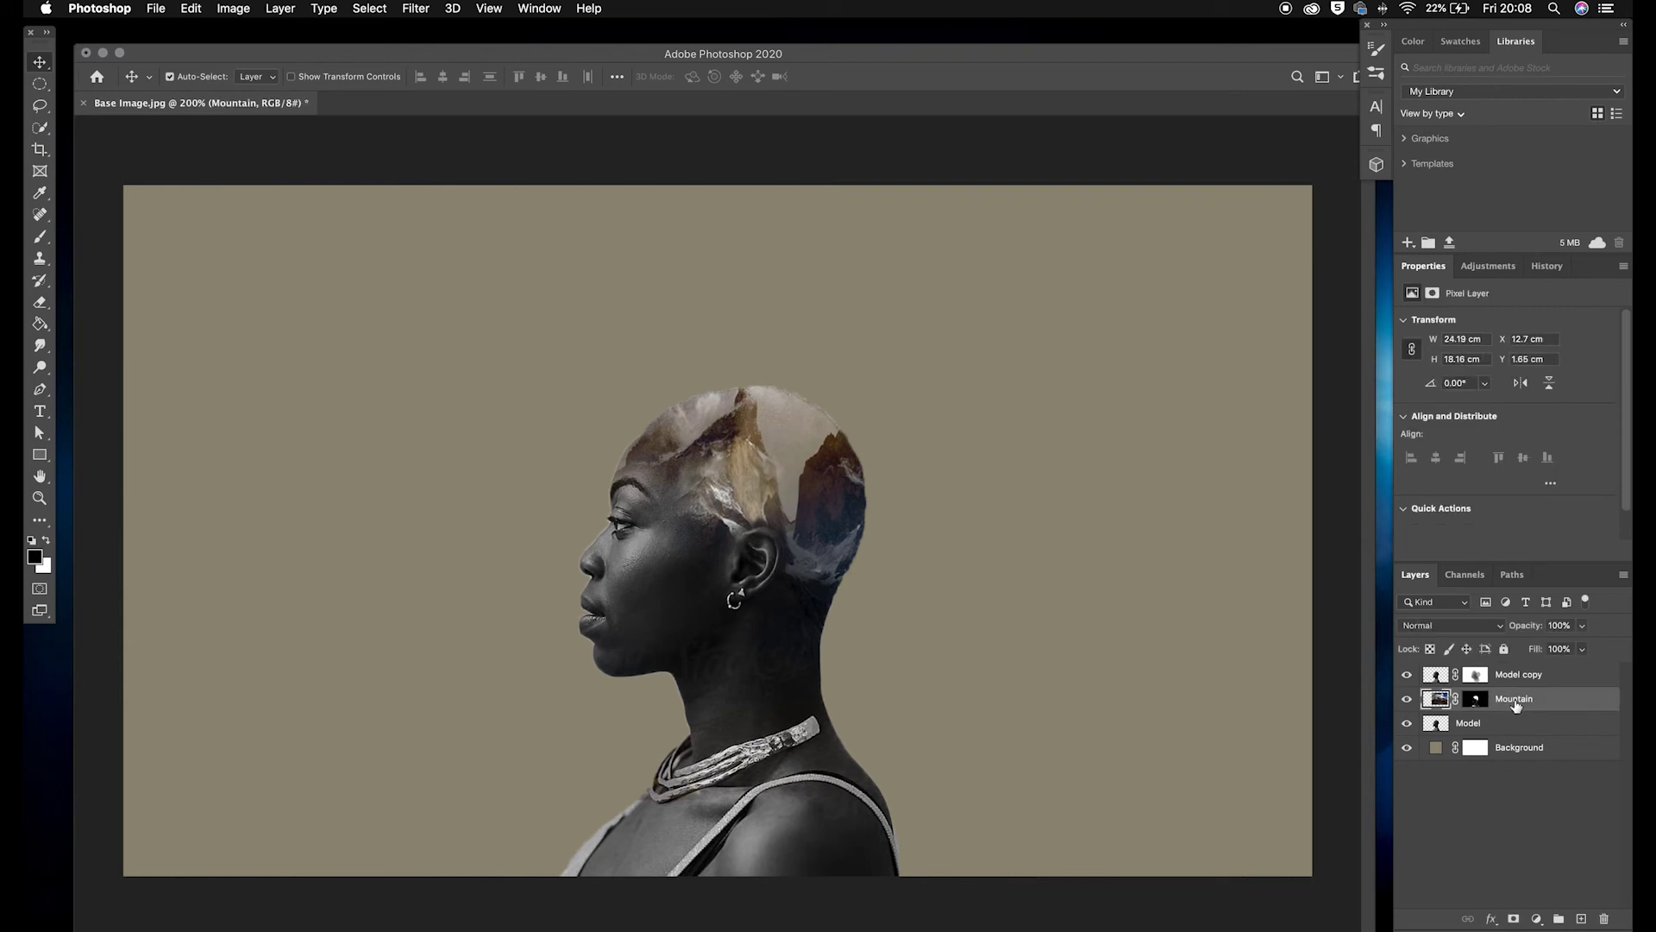
key("super+j")
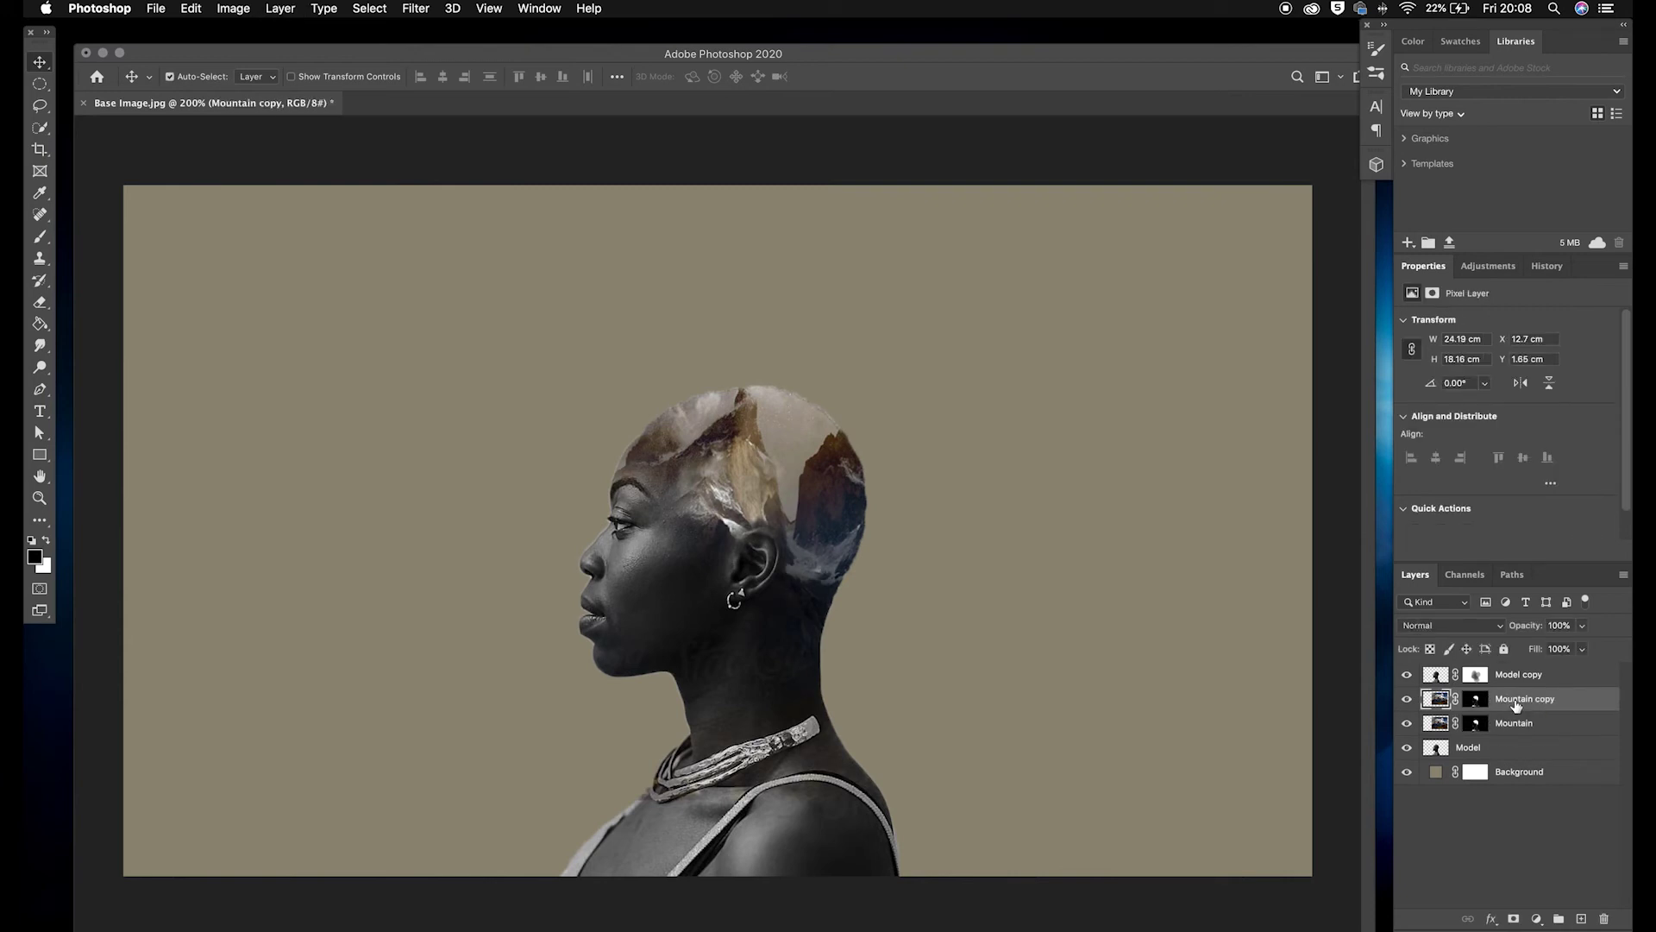
left_click(1516, 798)
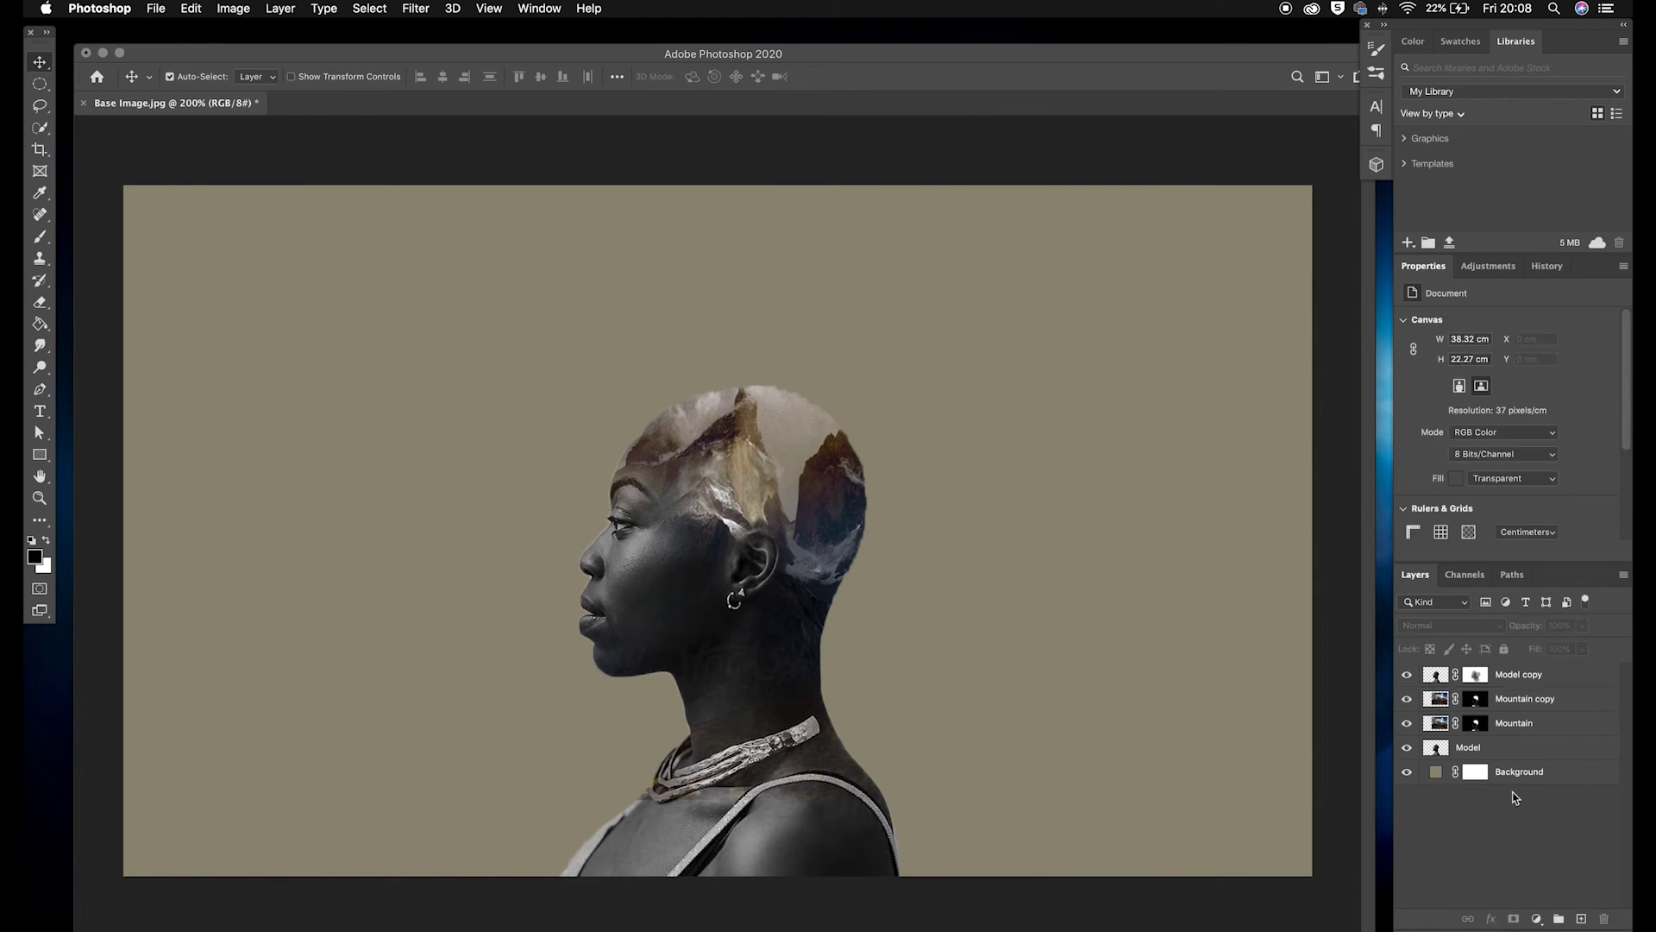
left_click(1527, 705)
left_click_drag(1479, 703, 1604, 919)
left_click(785, 337)
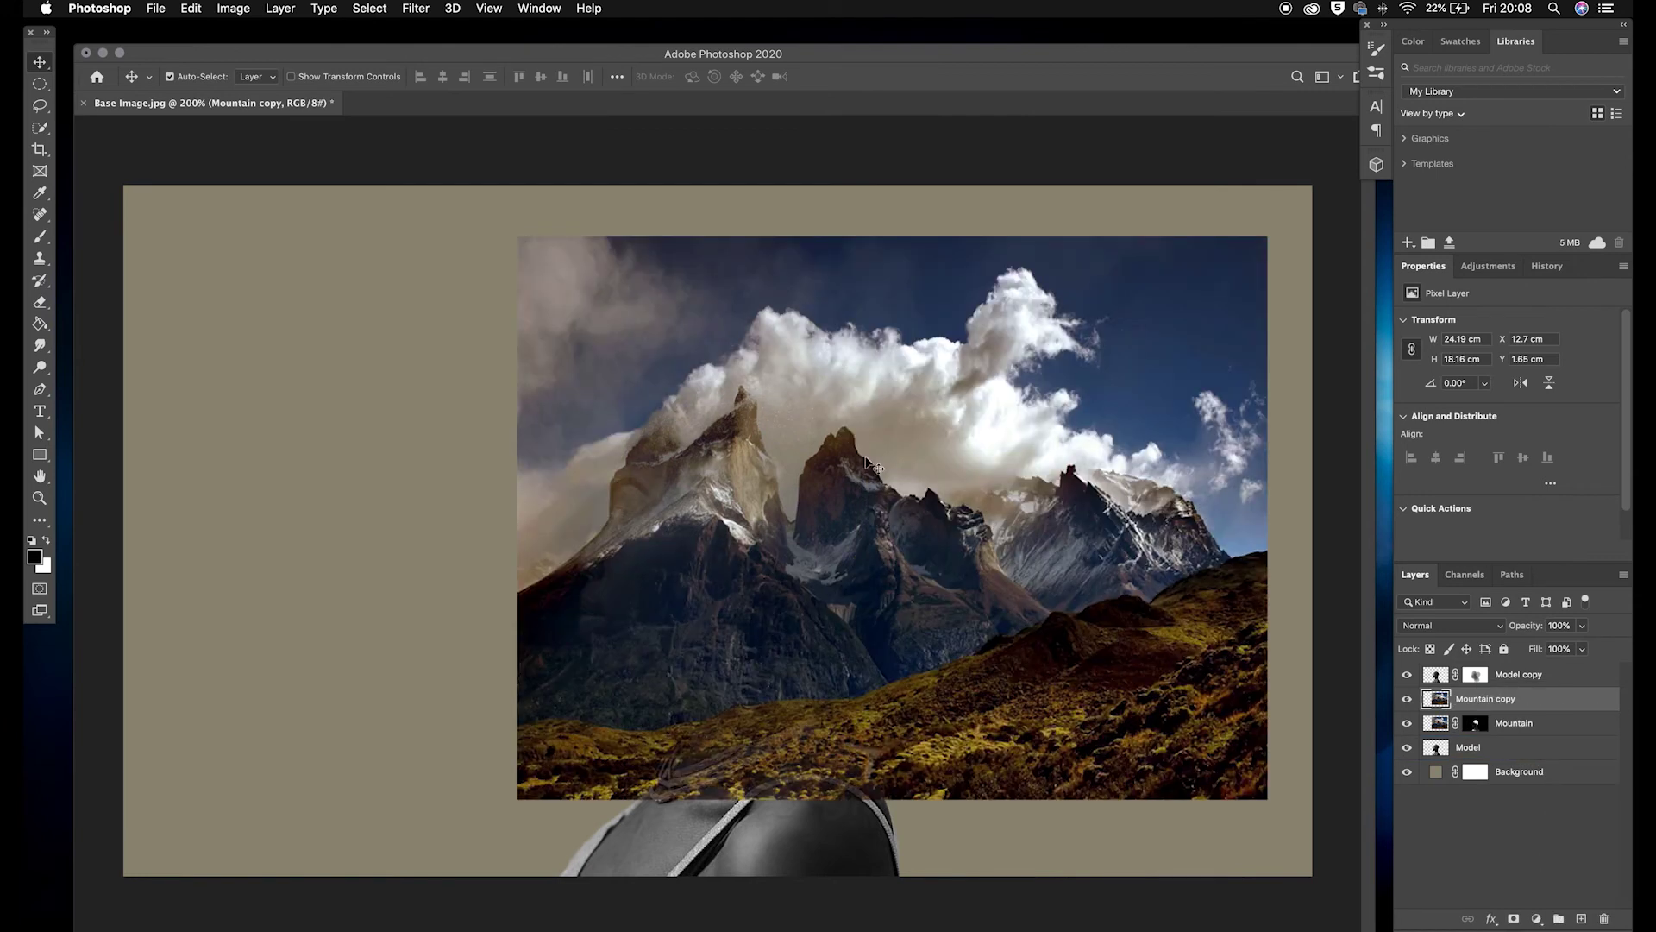
Set the Mountain copy layer's blend mode to Lighten and add a black layer mask that hides the whole layer
left_click(1493, 627)
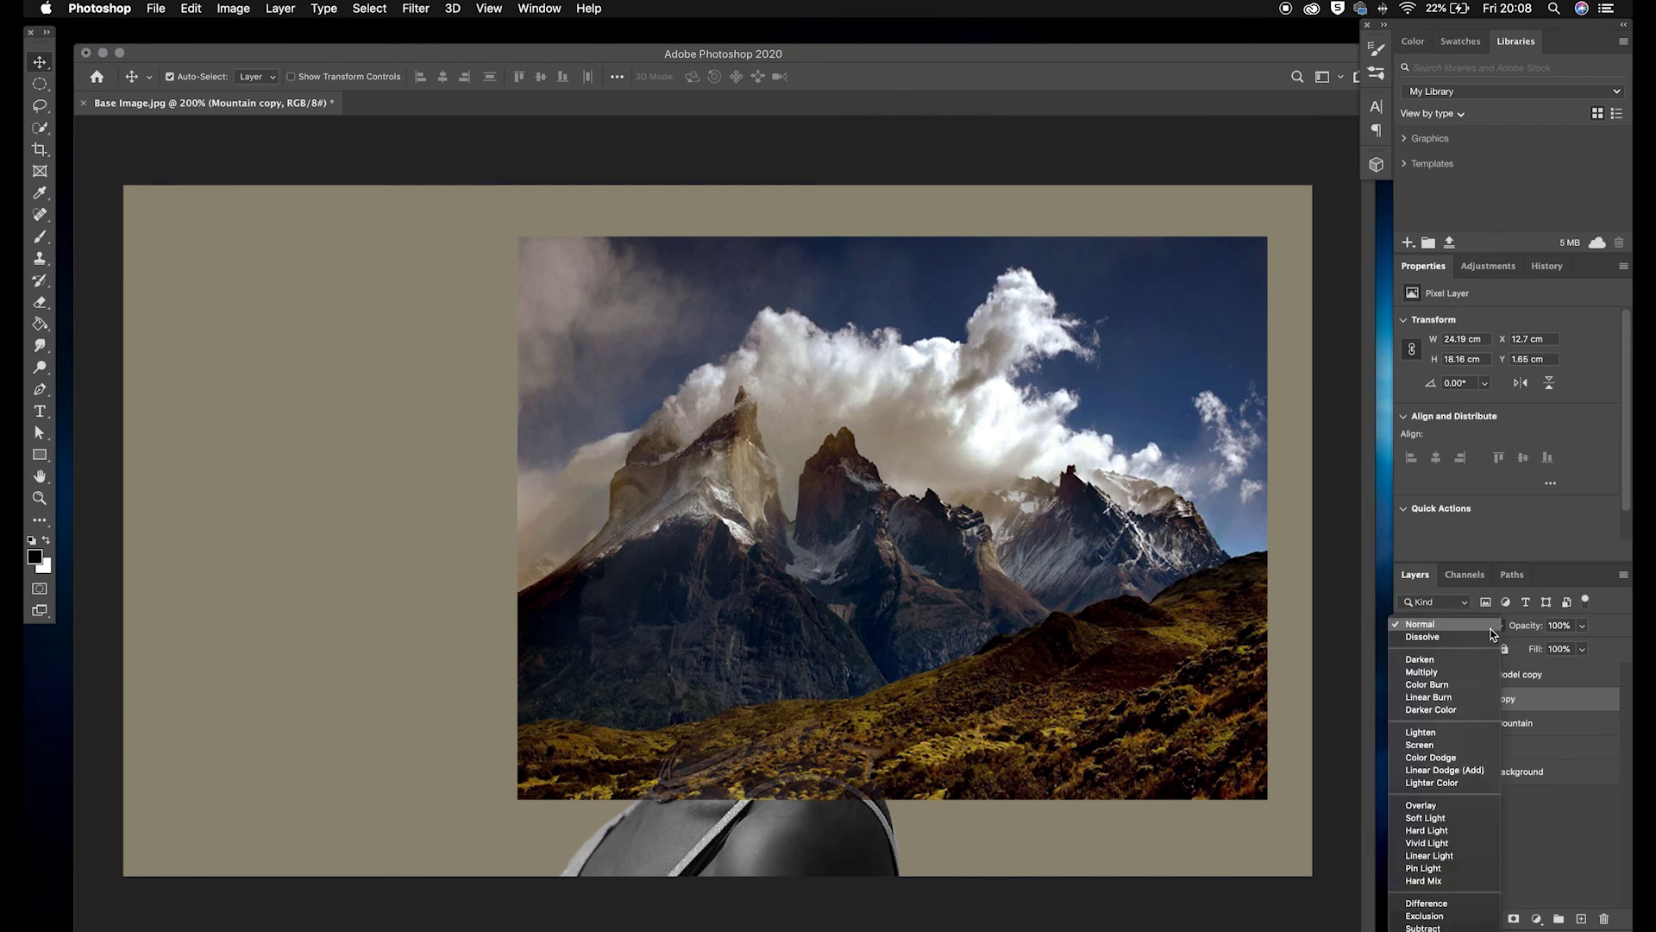
left_click(1452, 735)
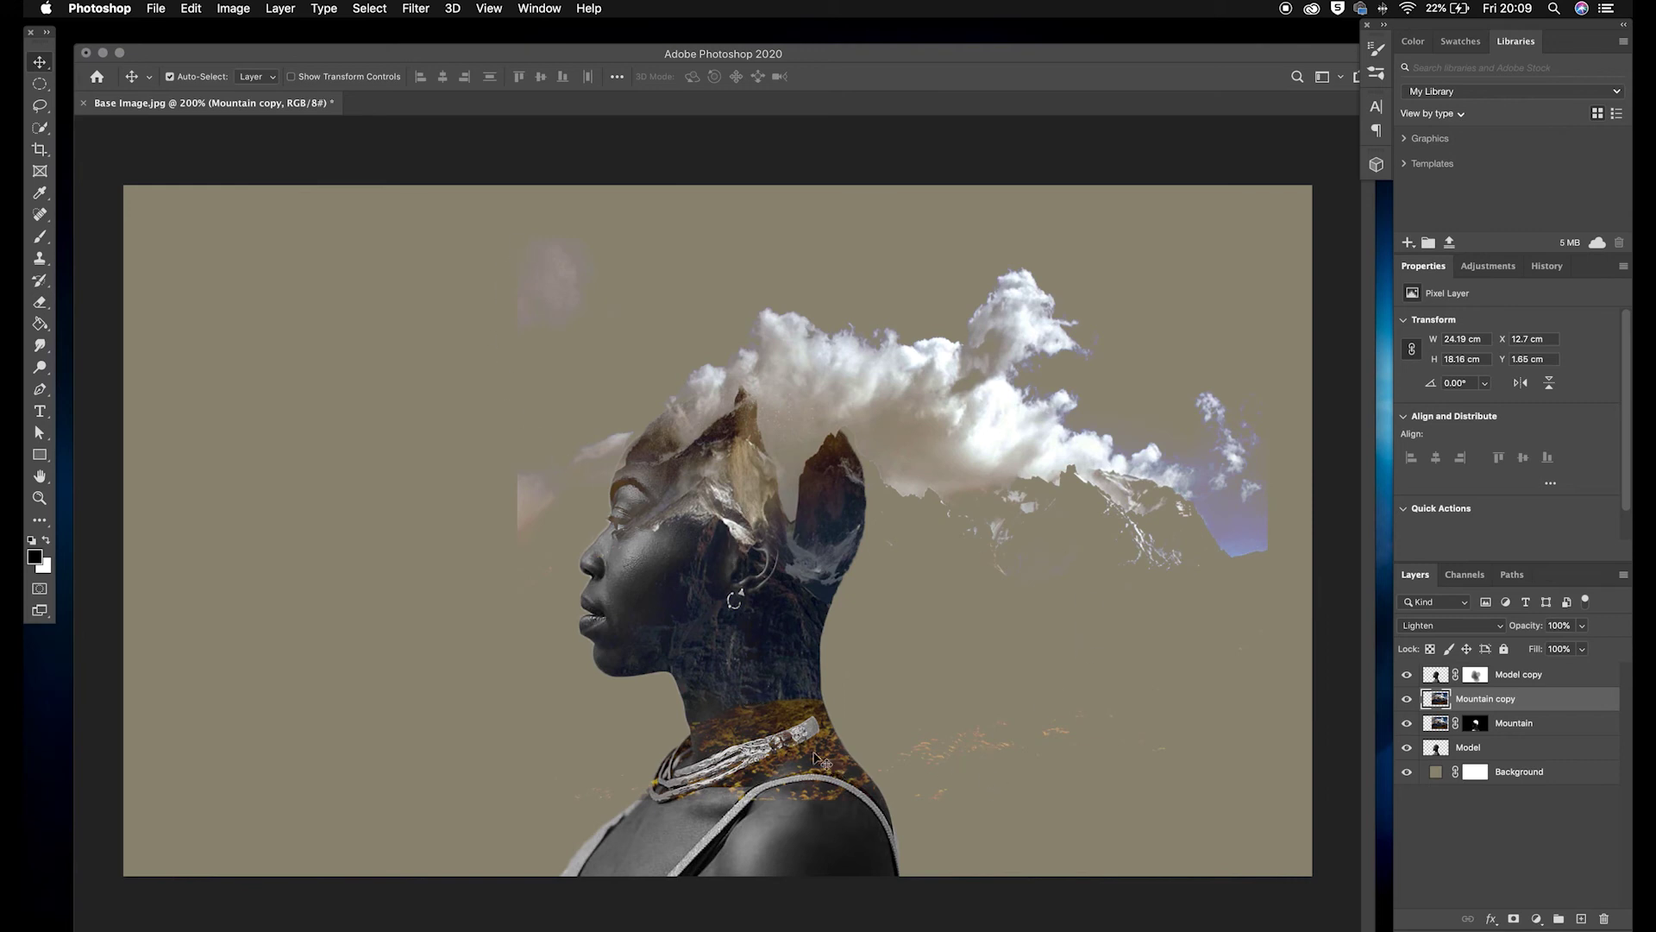
left_click(1516, 923)
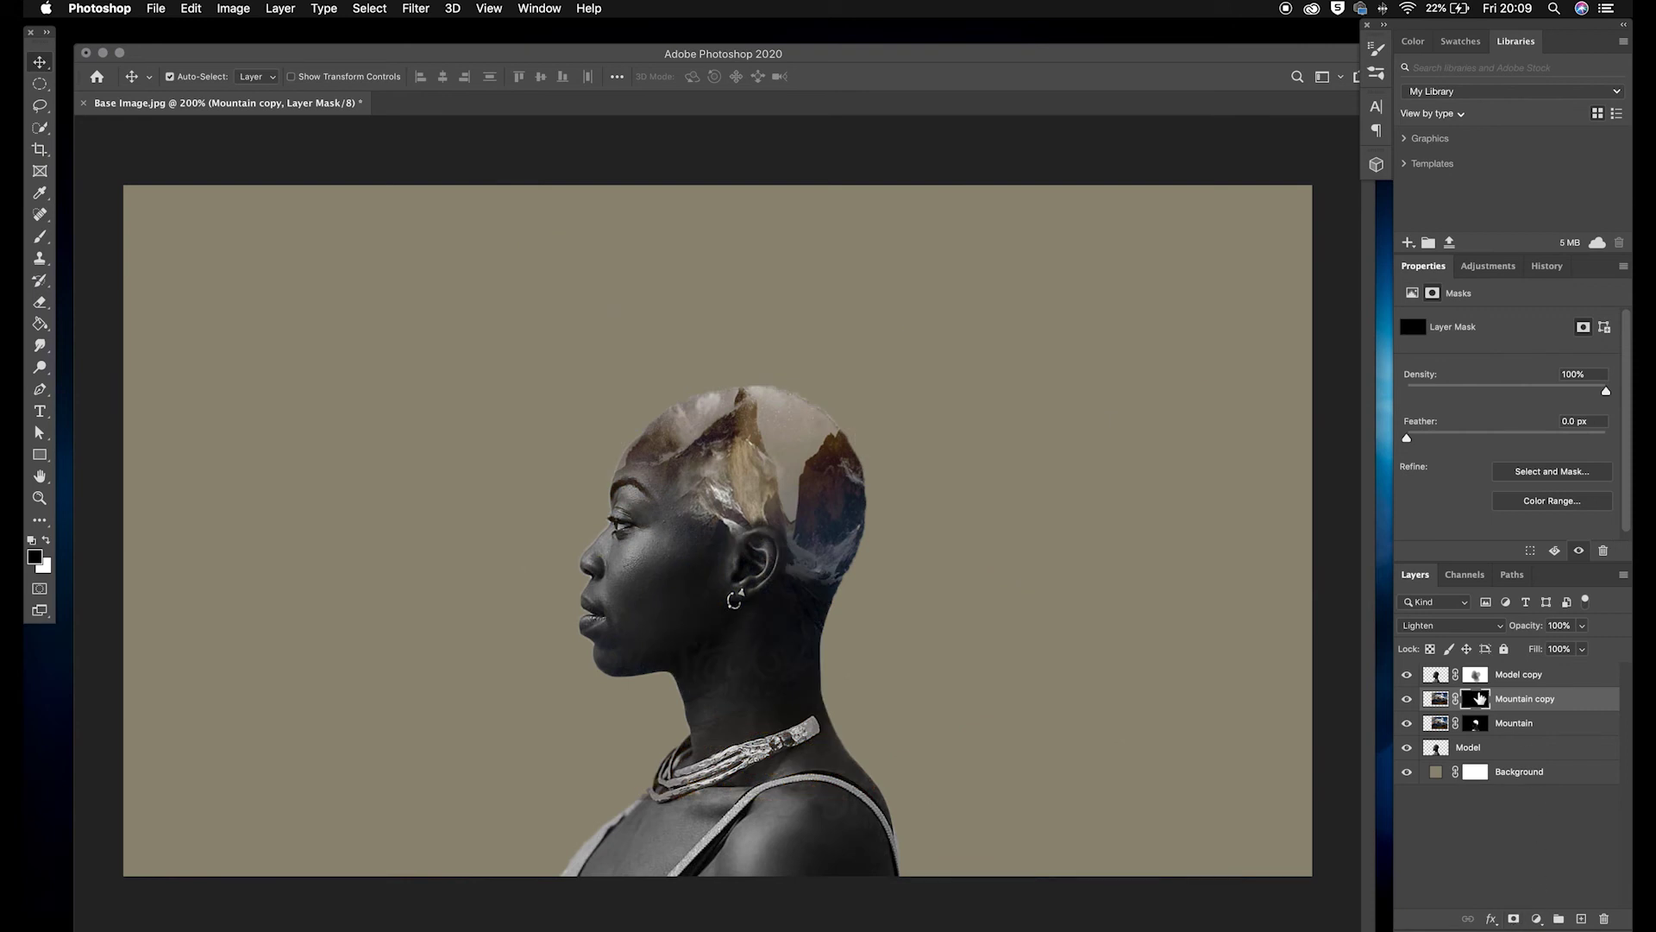
Paint white on the Mountain copy layer's mask at 40% opacity, enlarging the brush to 125 px, to reveal the clouds above and behind the head
left_click(47, 542)
left_click(41, 238)
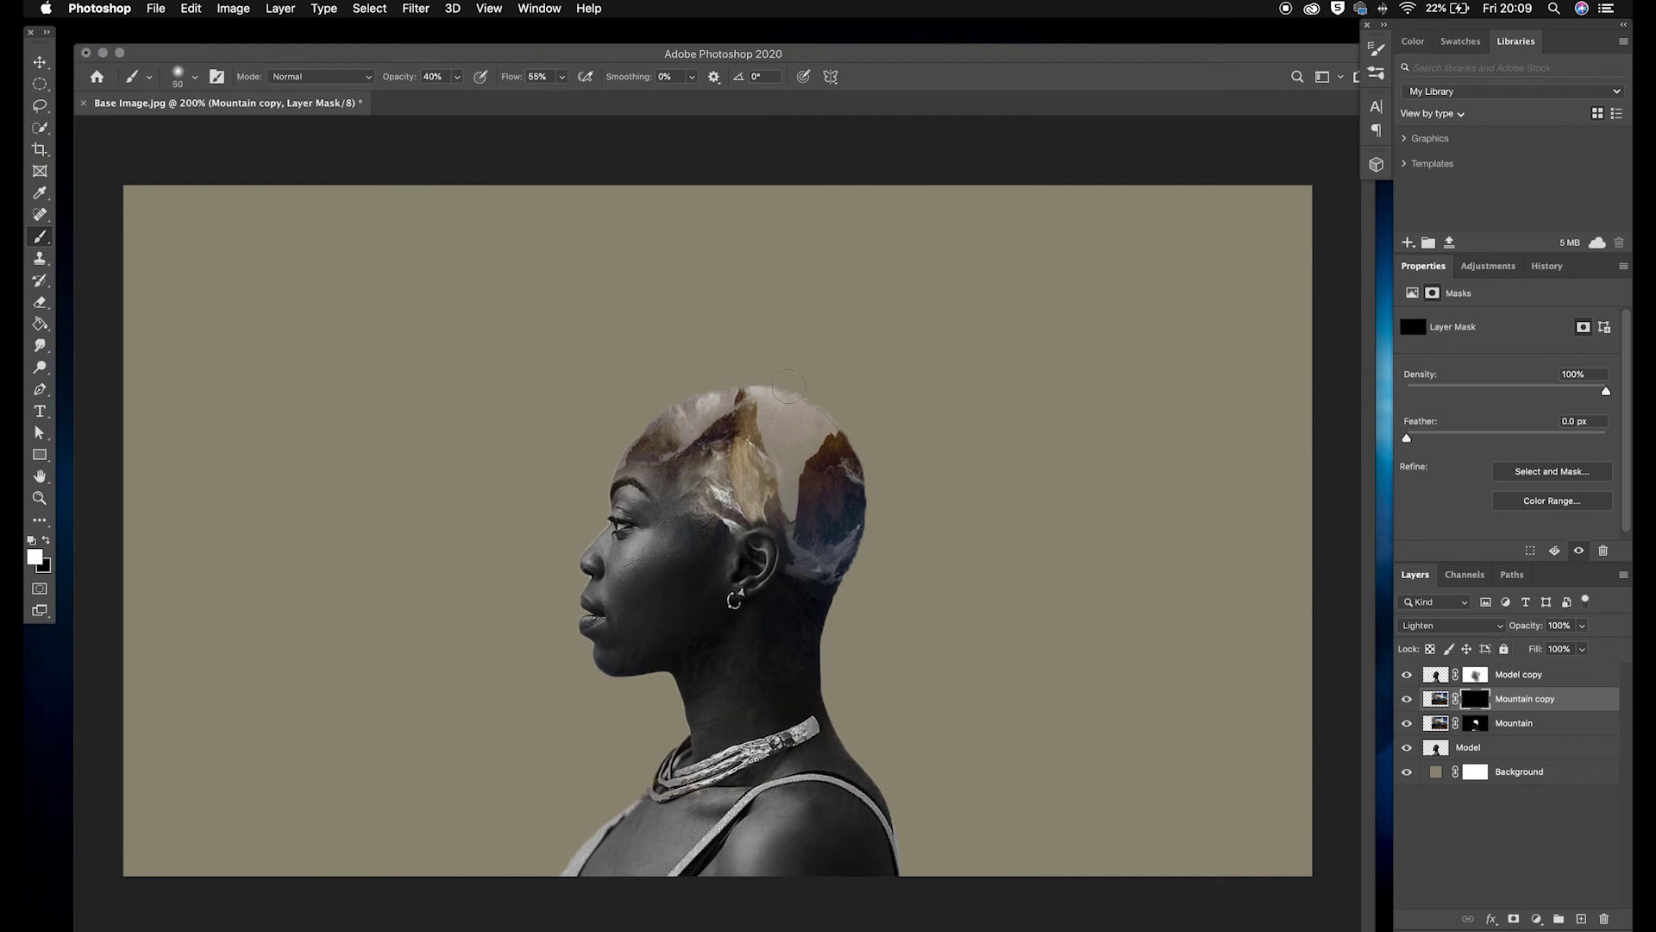
mouse_move(796, 386)
left_mouse_down()
mouse_move(915, 375)
mouse_move(1022, 411)
mouse_move(863, 371)
mouse_move(1111, 388)
left_mouse_up()
mouse_move(927, 362)
left_mouse_down()
mouse_move(759, 358)
mouse_move(820, 353)
mouse_move(760, 363)
mouse_move(824, 358)
mouse_move(832, 383)
mouse_move(883, 392)
mouse_move(788, 421)
left_mouse_up()
left_click_drag(910, 425, 868, 416)
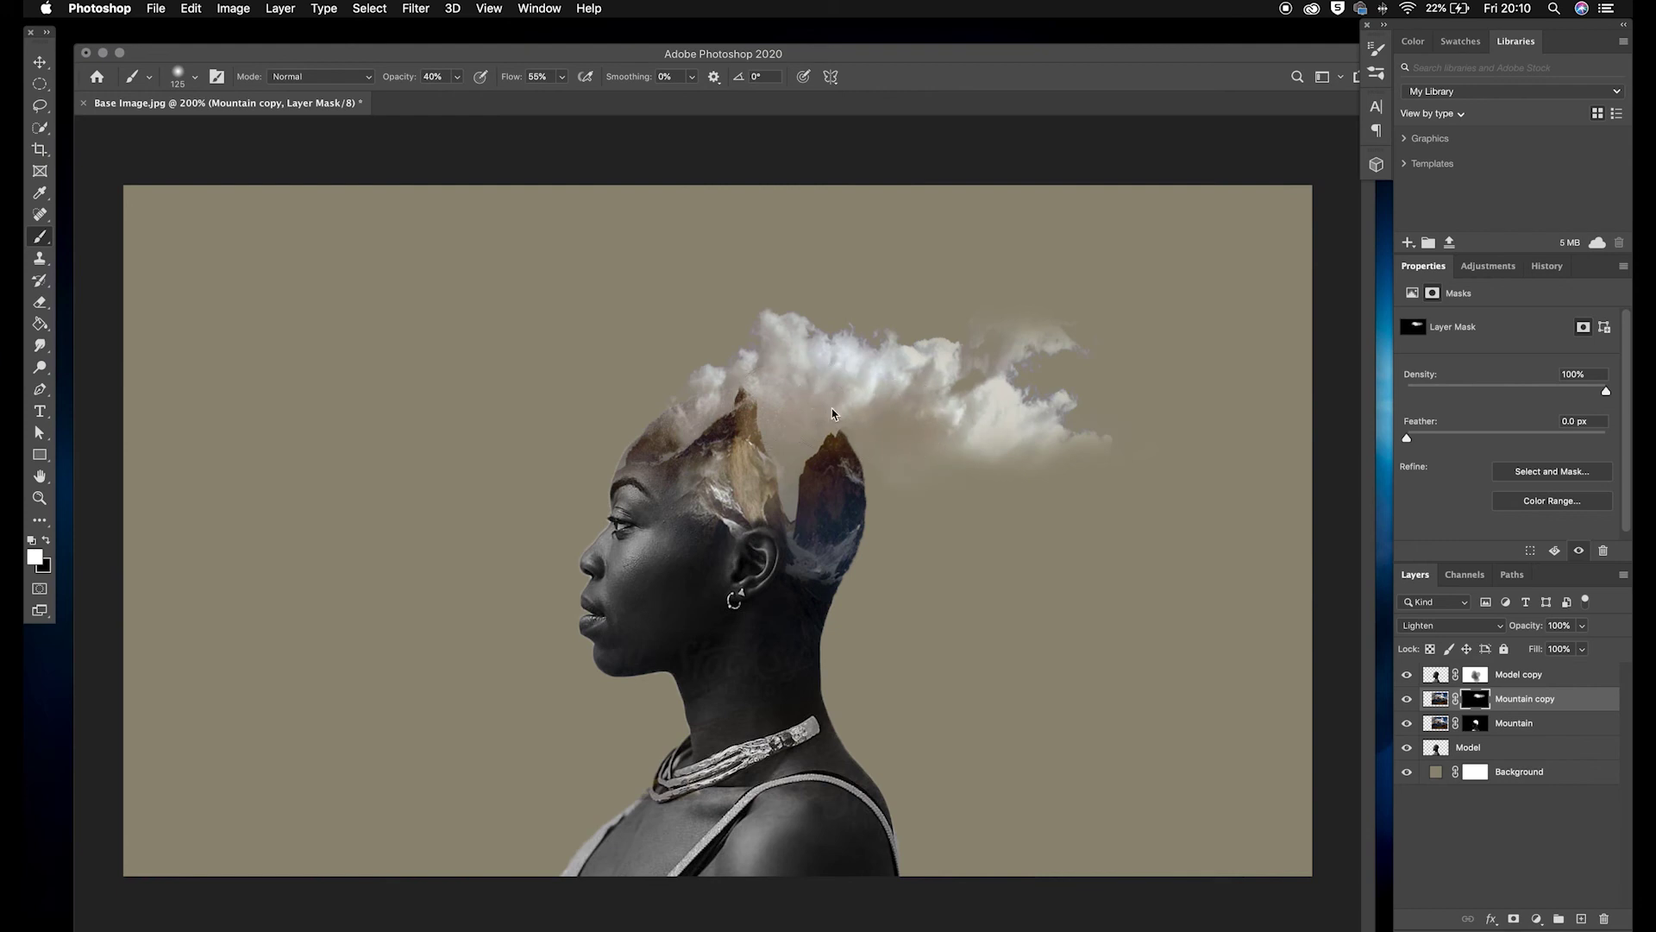
mouse_move(781, 410)
left_mouse_down()
mouse_move(715, 400)
mouse_move(811, 363)
mouse_move(955, 372)
mouse_move(1049, 346)
mouse_move(1000, 346)
mouse_move(1040, 309)
mouse_move(997, 314)
mouse_move(1026, 300)
mouse_move(1084, 347)
mouse_move(1019, 374)
mouse_move(1024, 405)
mouse_move(1097, 449)
mouse_move(1065, 450)
mouse_move(1212, 438)
left_mouse_up()
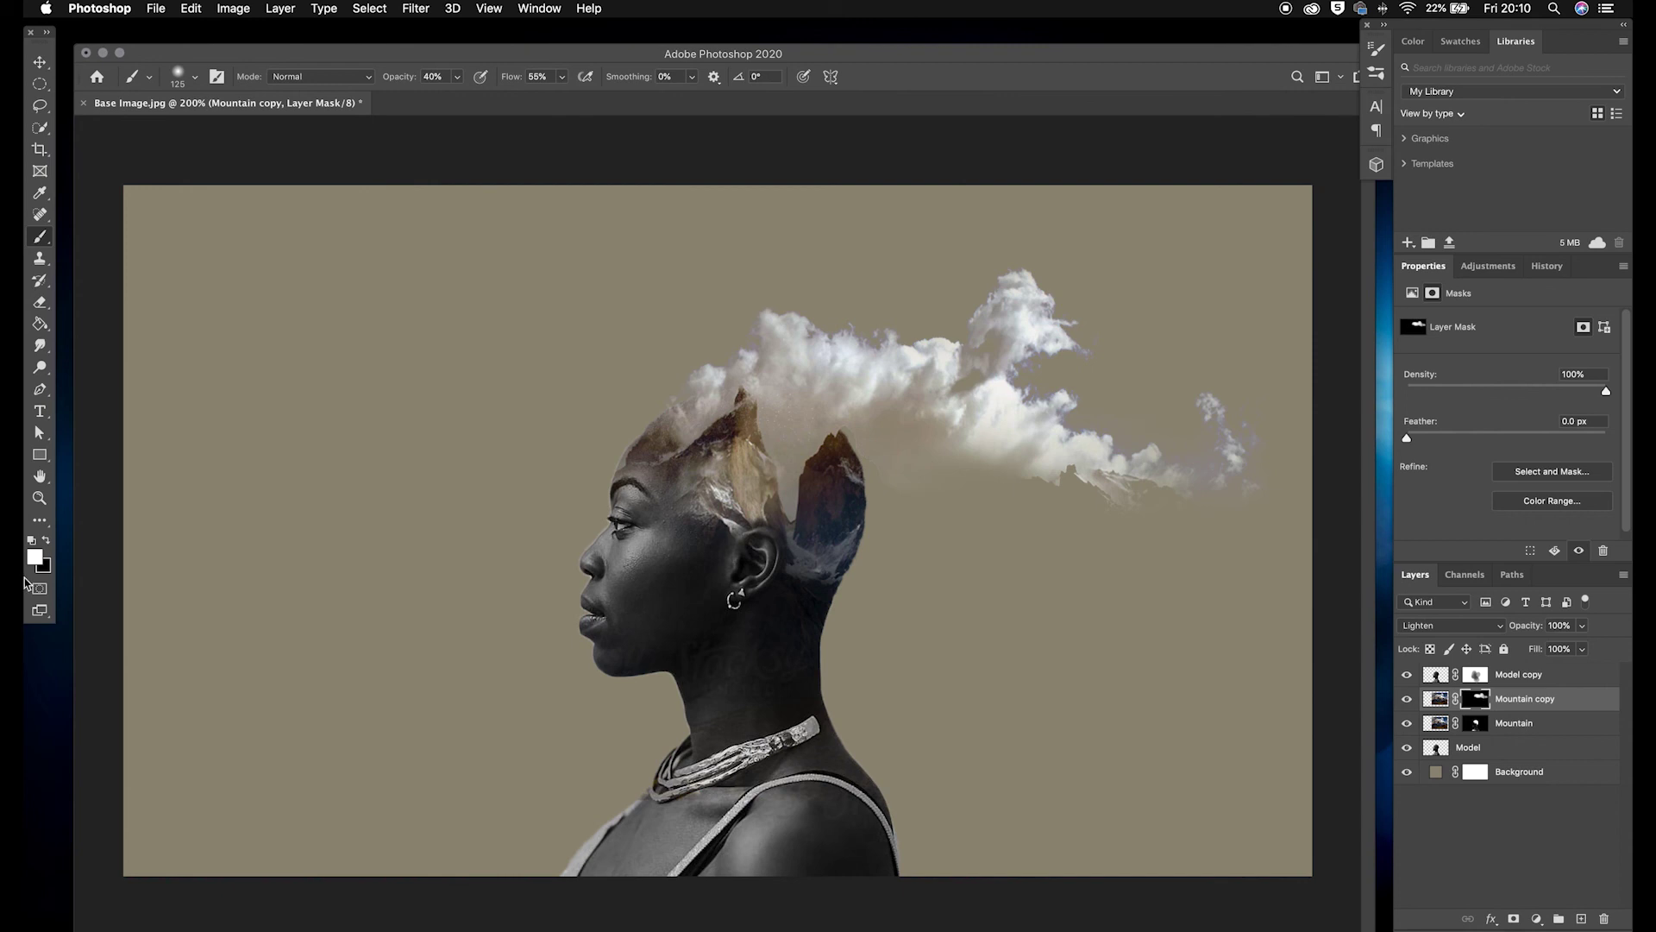
Paint black on the Mountain copy layer's mask, raising brush opacity to 70%, to hide the mountain remnants and stray cloud at the cloud's far end
left_click(47, 545)
mouse_move(1089, 515)
left_mouse_down()
mouse_move(1134, 505)
mouse_move(1074, 497)
mouse_move(1130, 490)
mouse_move(1073, 489)
left_mouse_up()
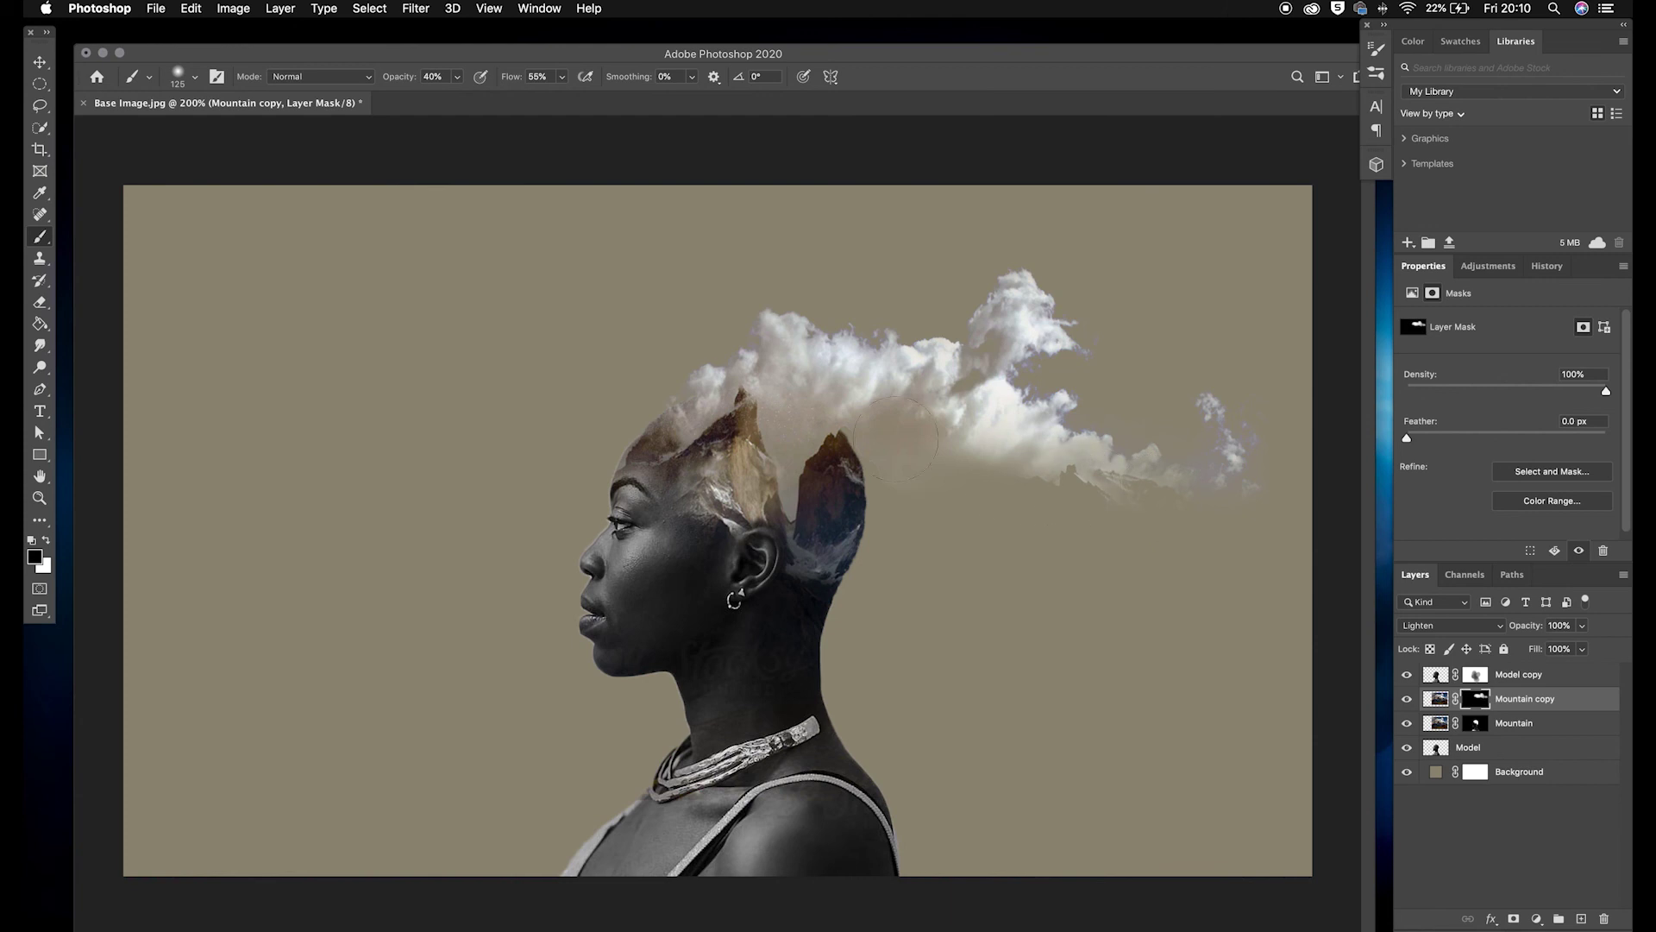
left_click(423, 78)
type("7")
key("Return")
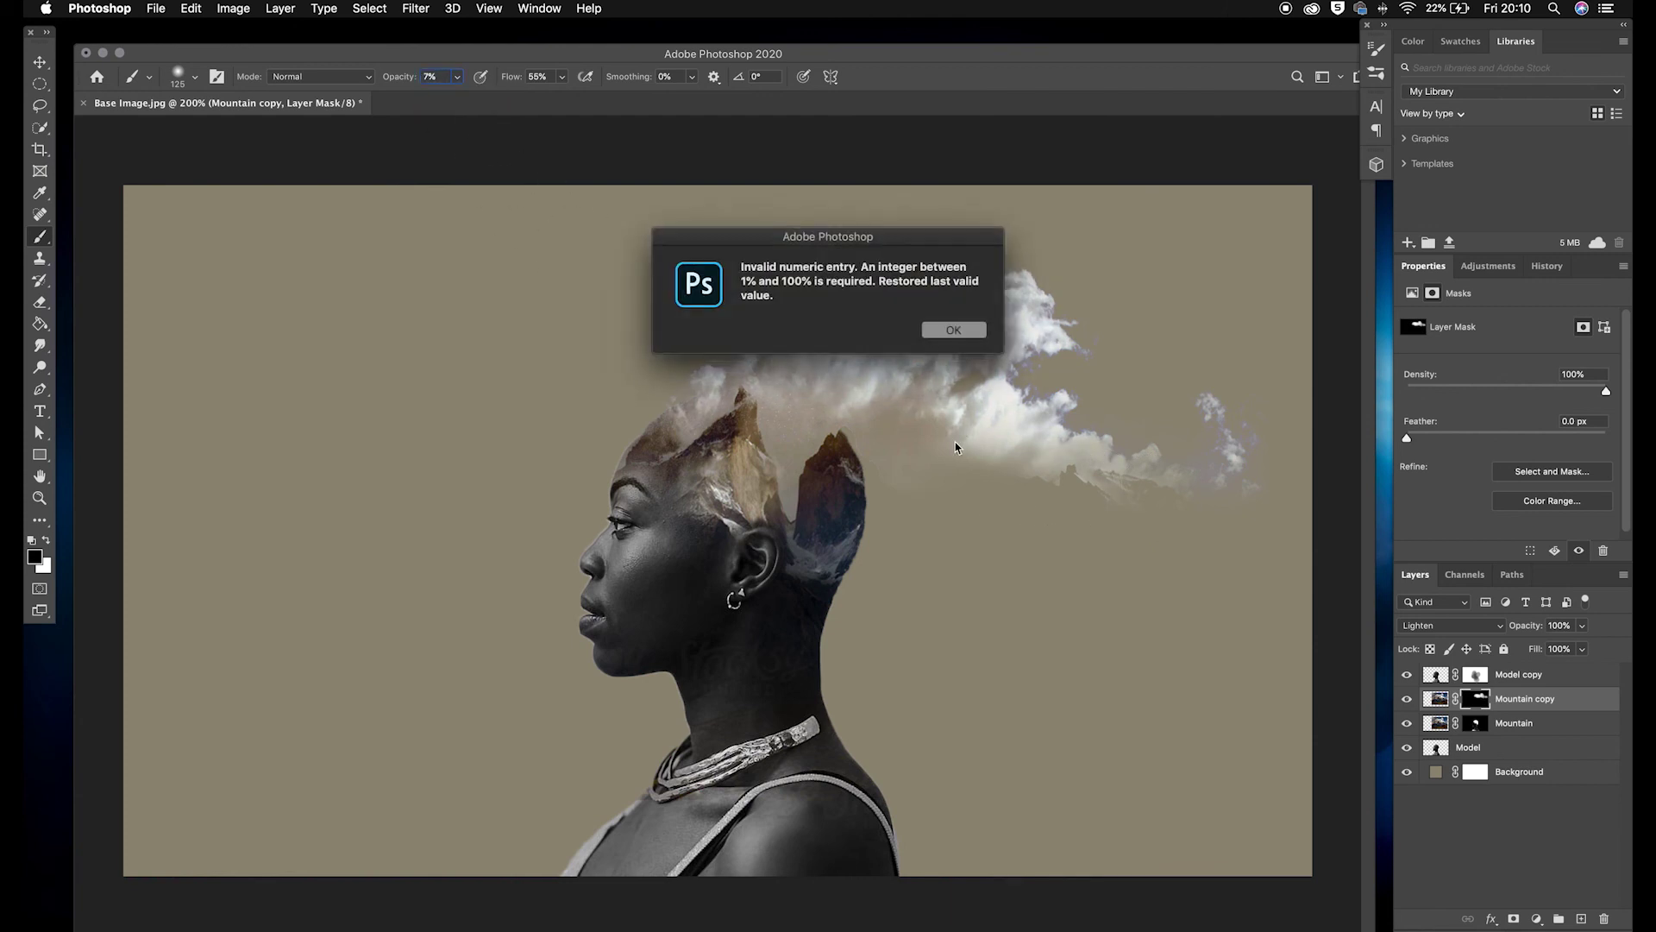
left_click(963, 341)
left_click(437, 78)
type("70")
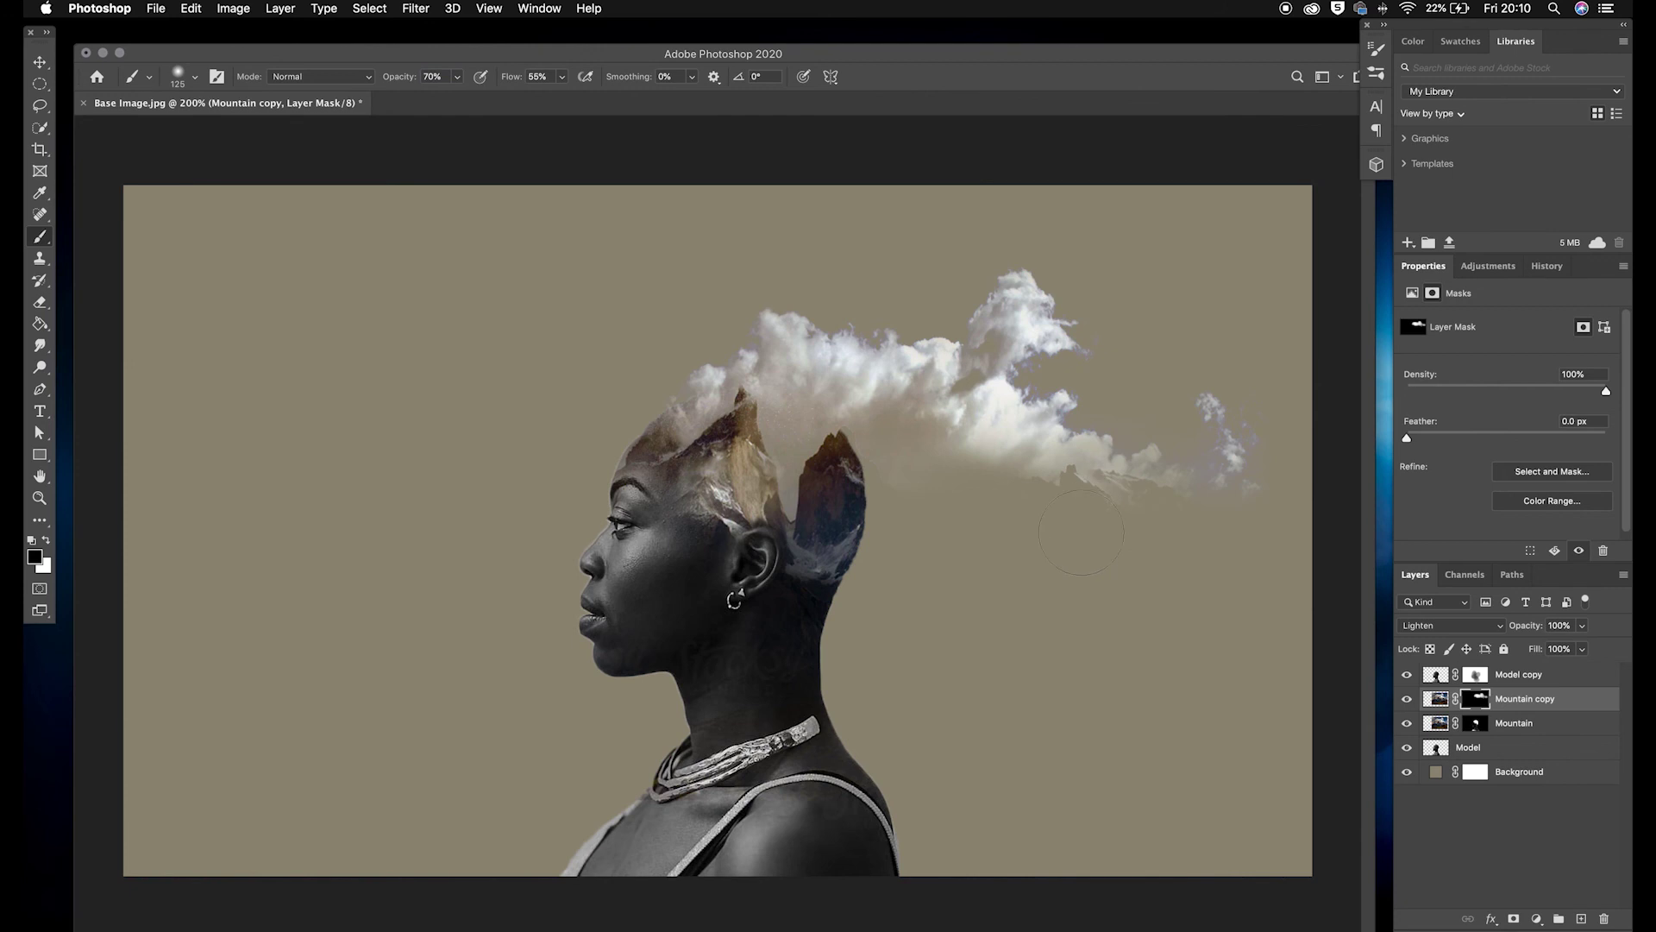
left_click_drag(1053, 510, 1216, 515)
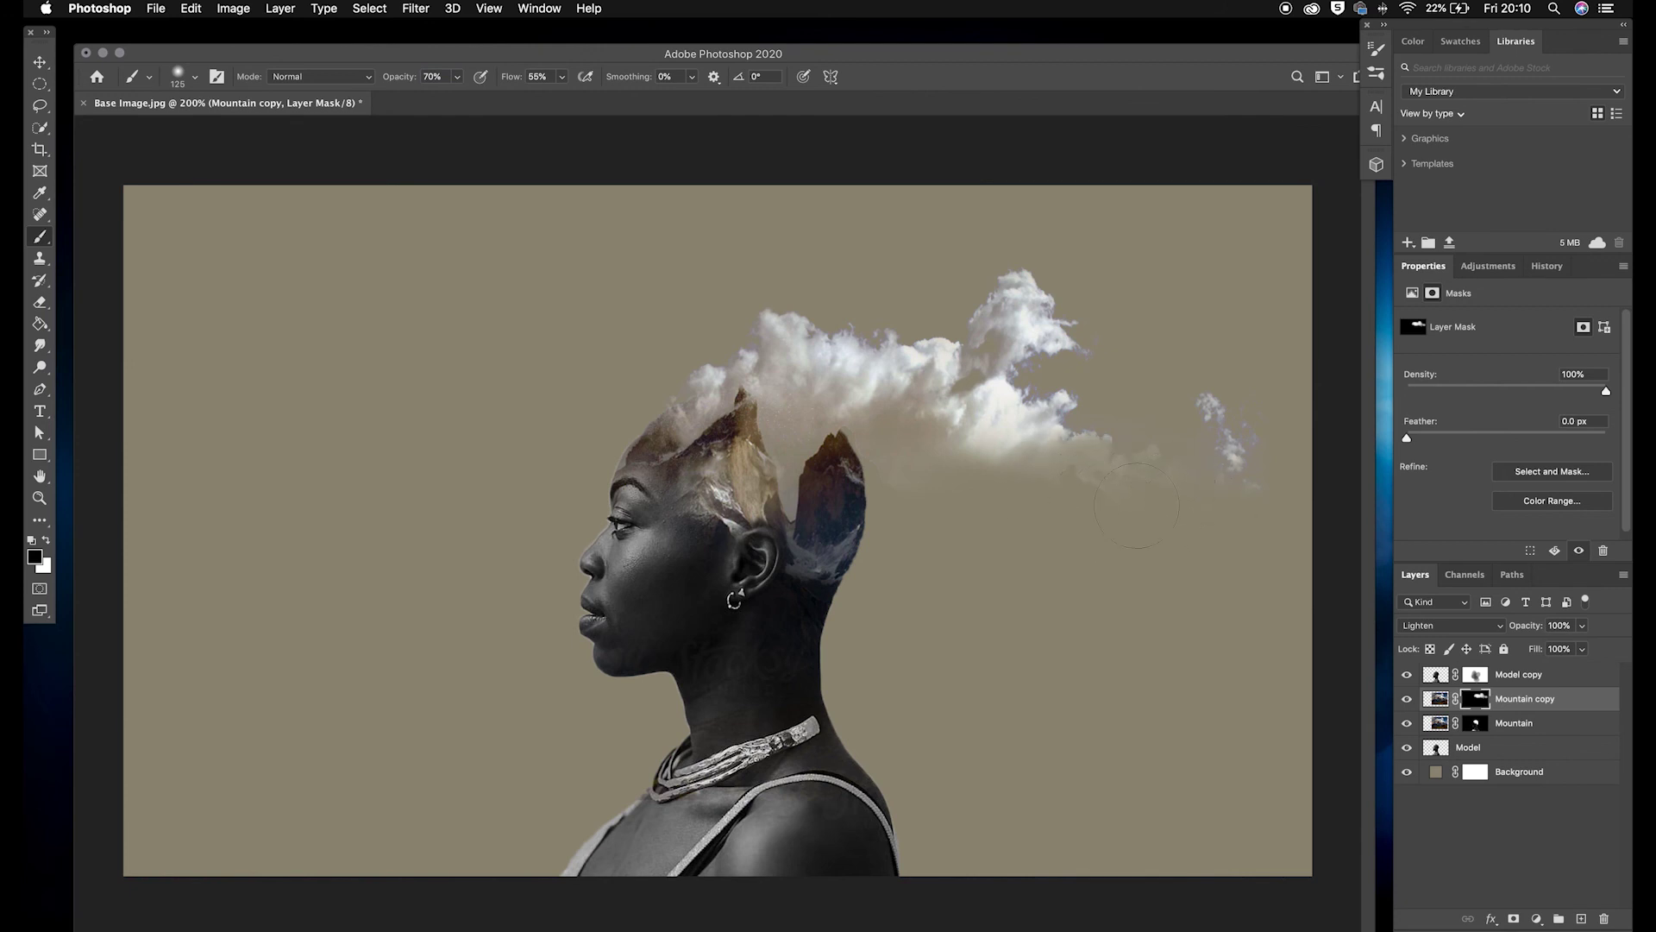
left_click_drag(1203, 495, 1206, 420)
Raise the brush opacity to 100% for painting on the Mountain copy layer's mask
left_click(457, 76)
left_click_drag(457, 98, 506, 109)
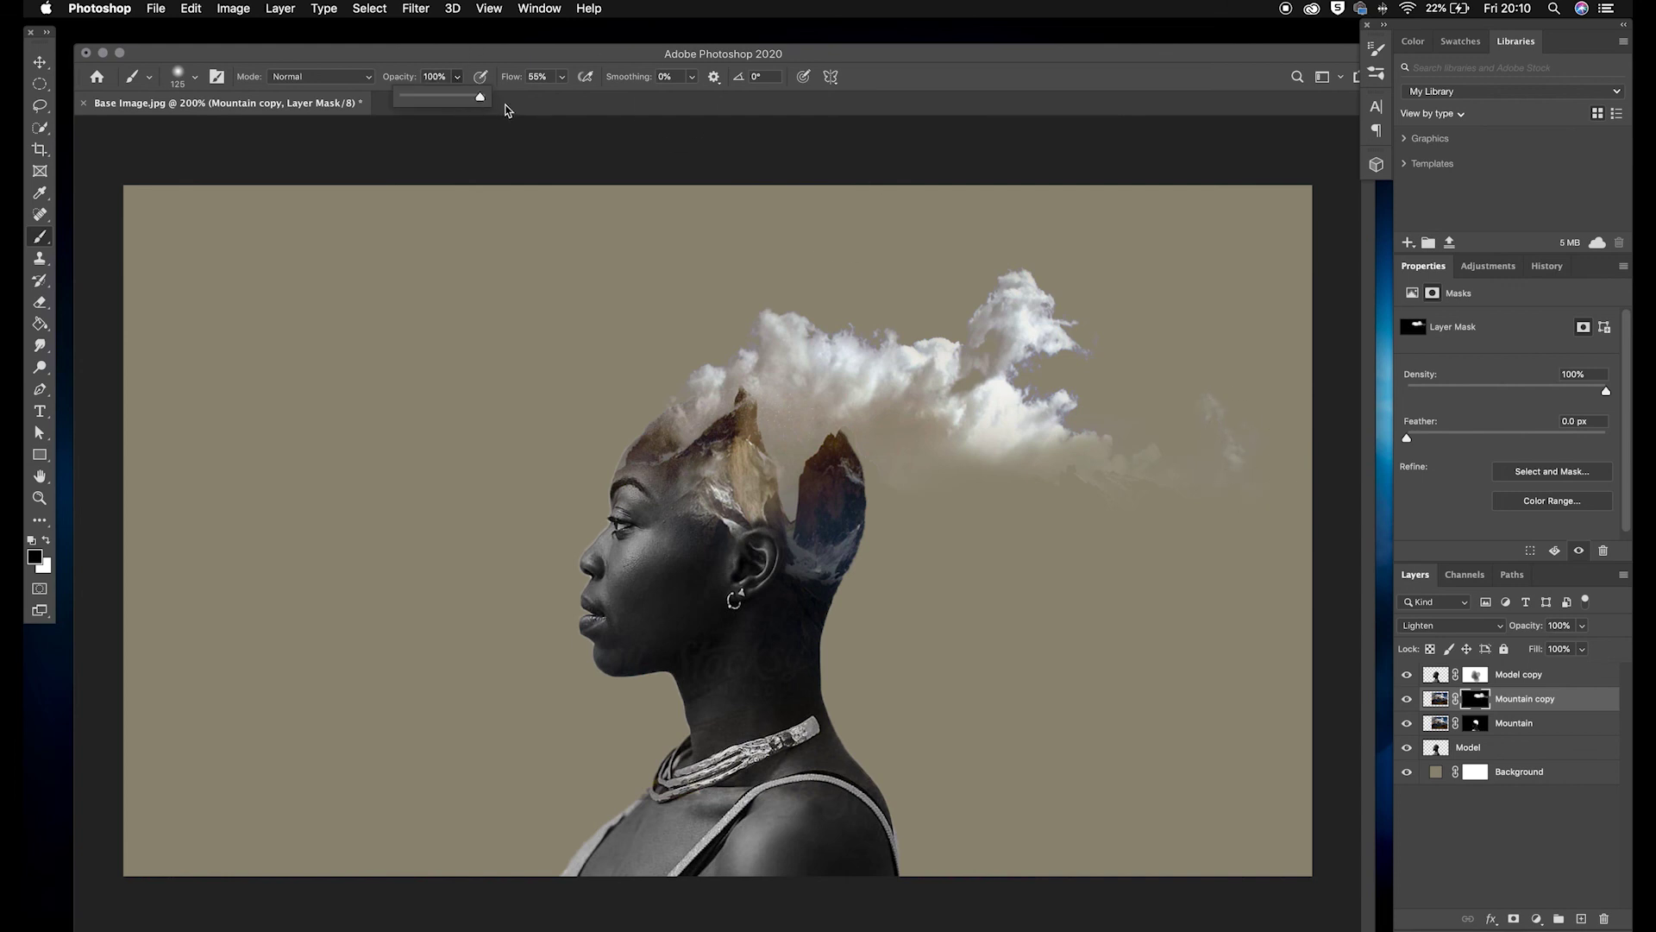